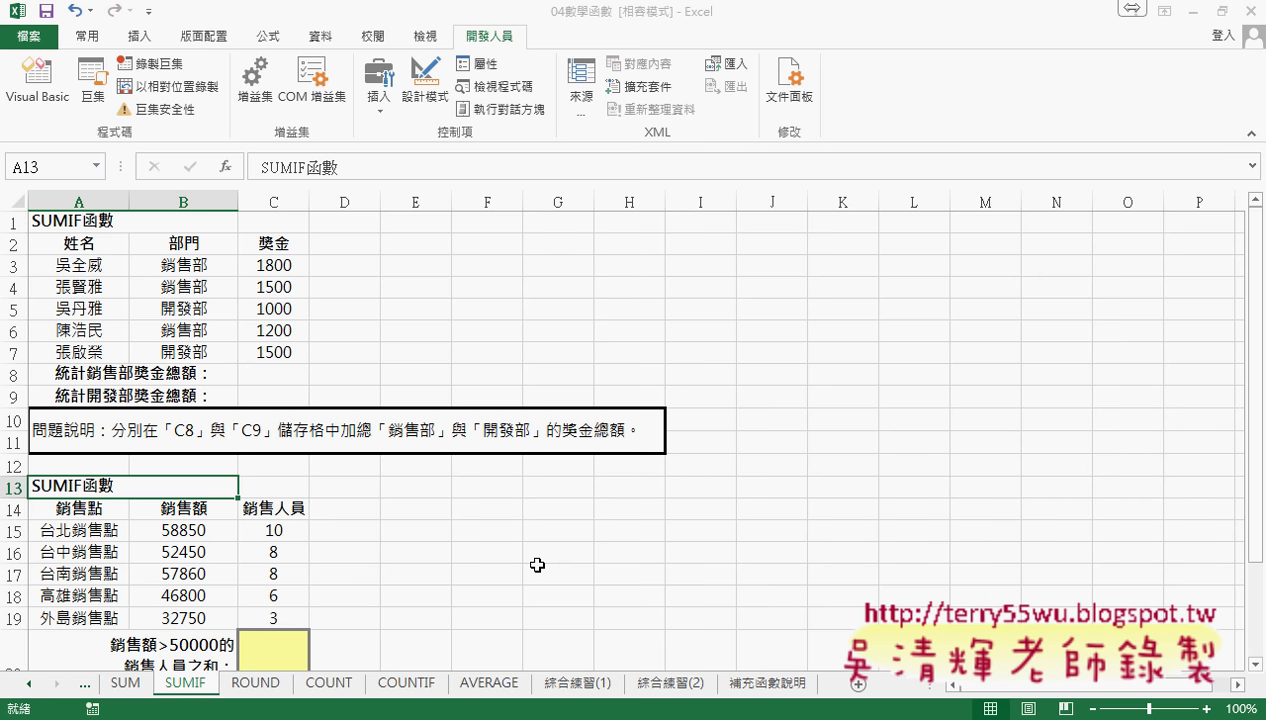
Select C8 and review the department entries in B3:B7 and the sales total label
left_click(298, 376)
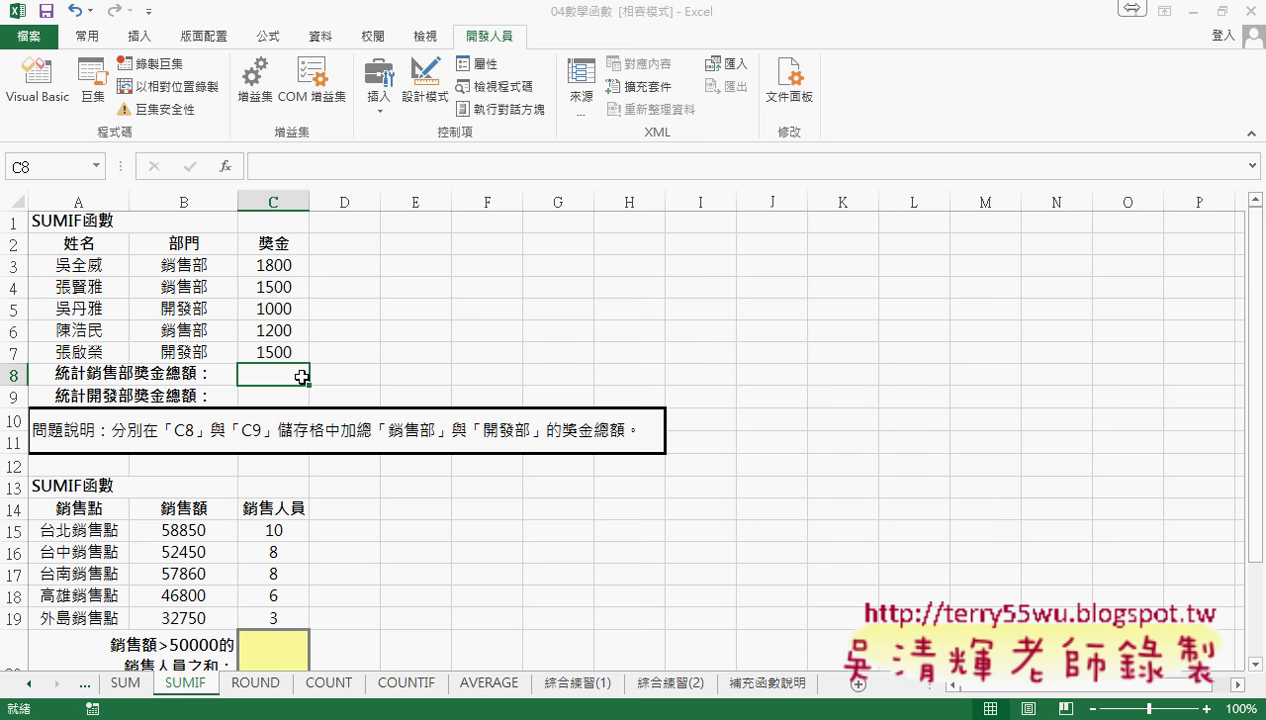
left_click(195, 265)
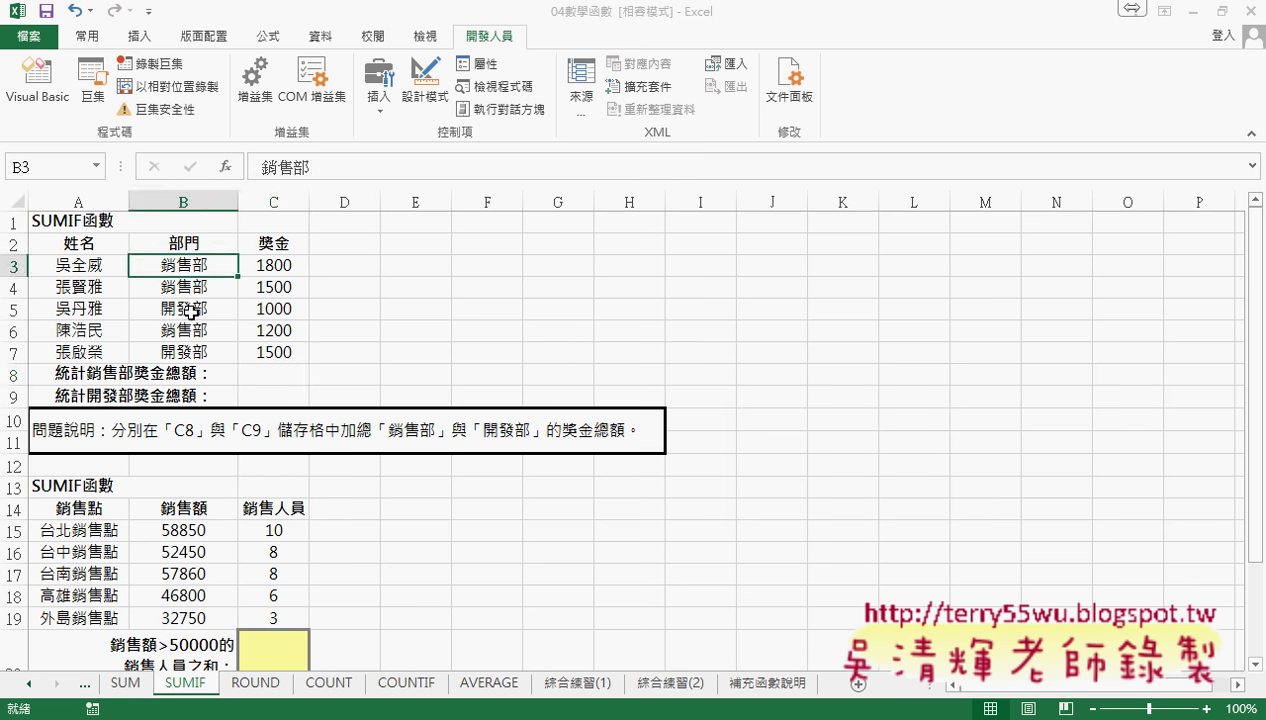
left_click(190, 312)
left_click(186, 332)
left_click_drag(180, 265, 185, 351)
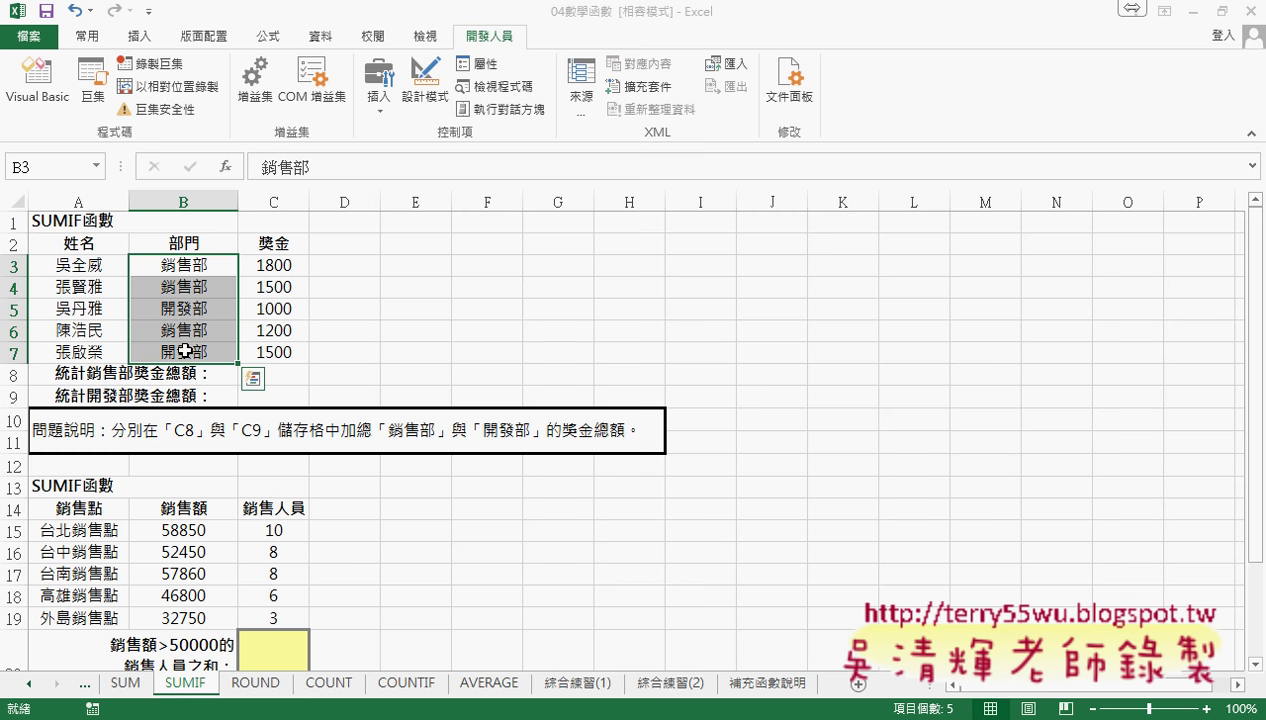
left_click(98, 372)
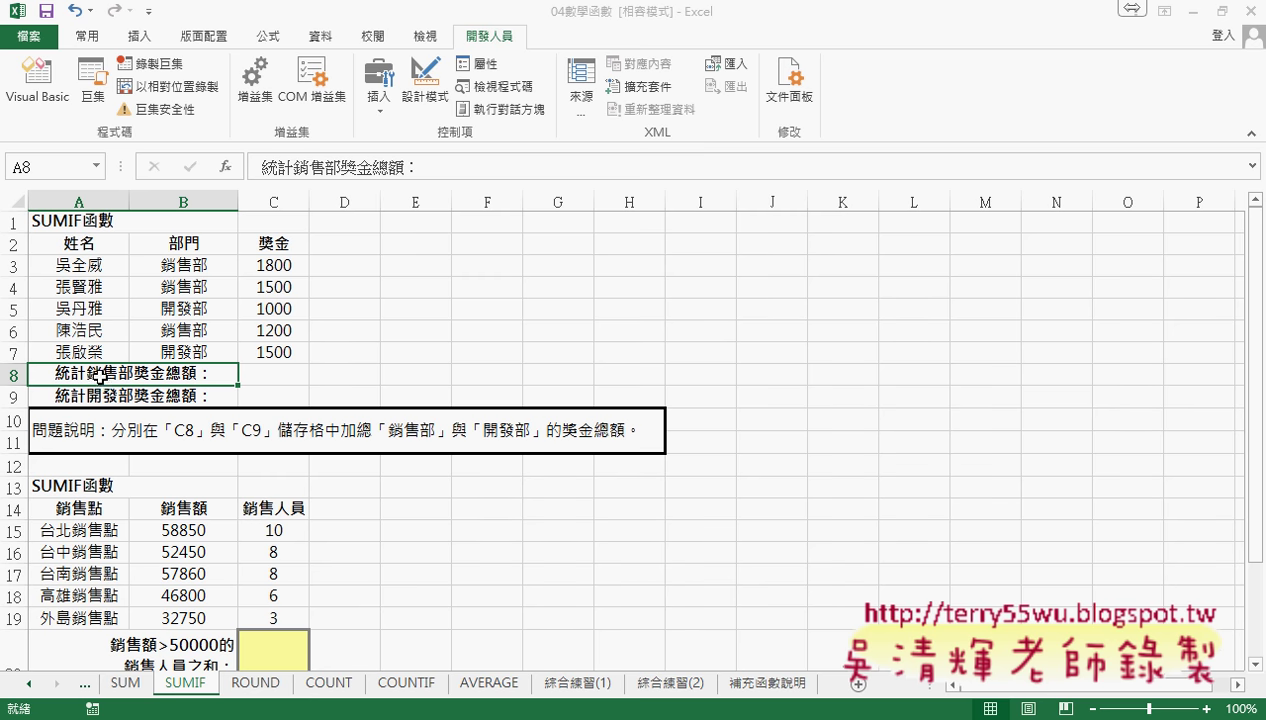
Review the bonus amounts in C3:C7, then return to C8 for the total
left_click_drag(274, 266, 276, 353)
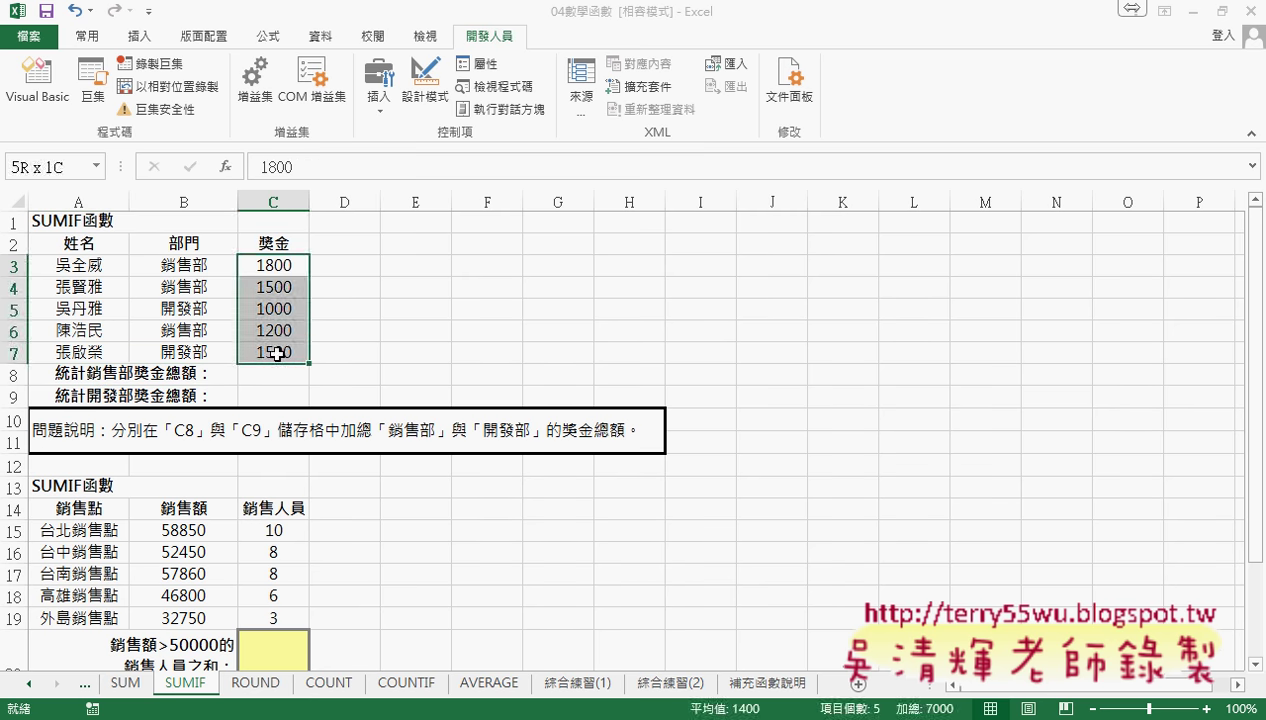
left_click(274, 373)
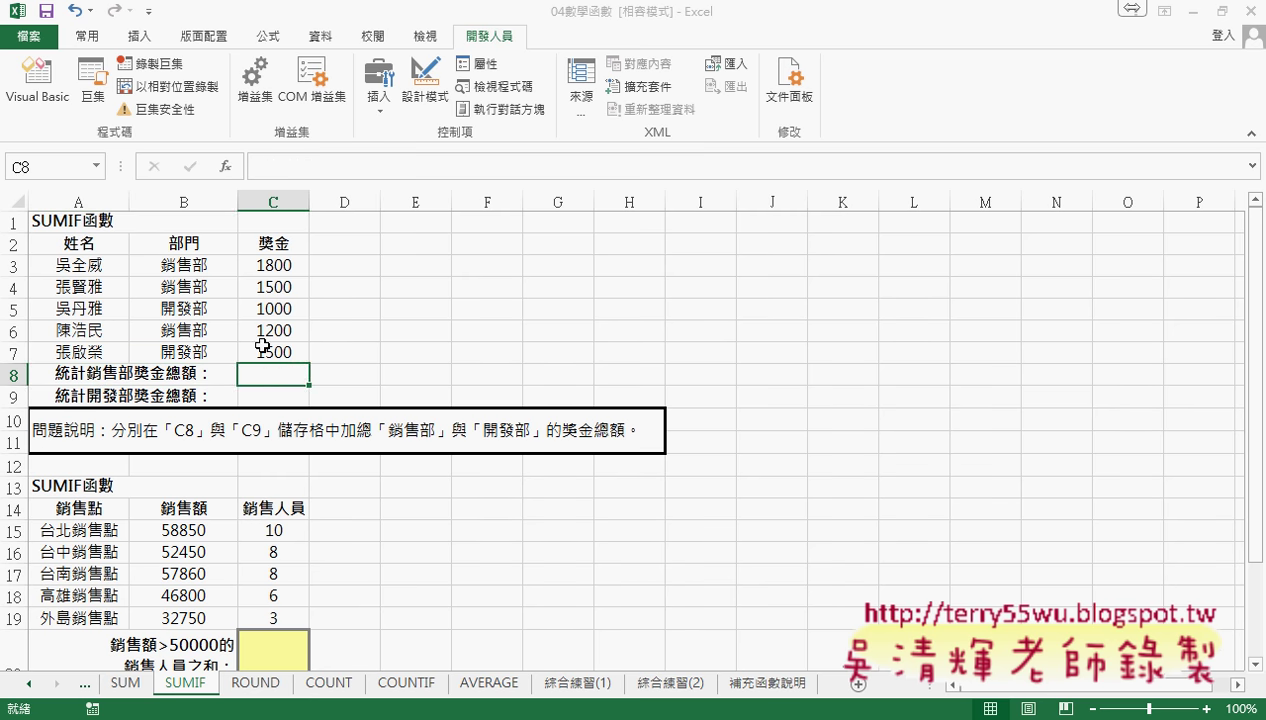
left_click(260, 266)
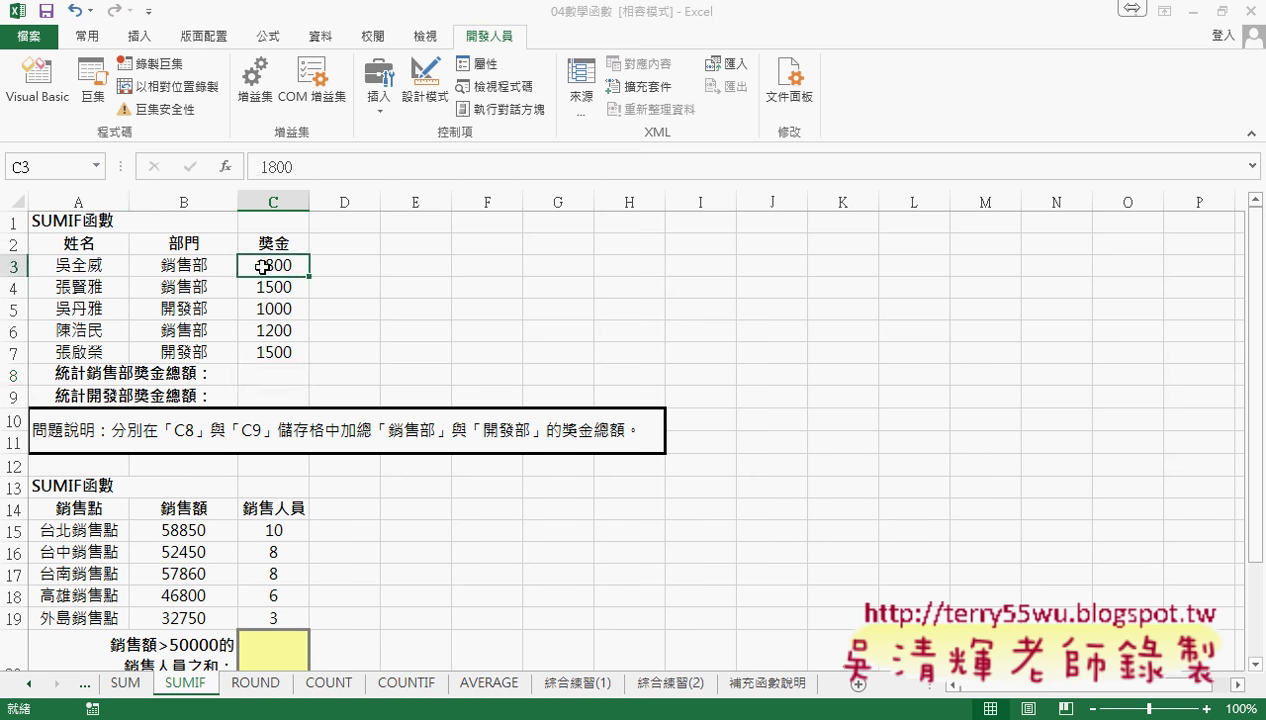
left_click(286, 289)
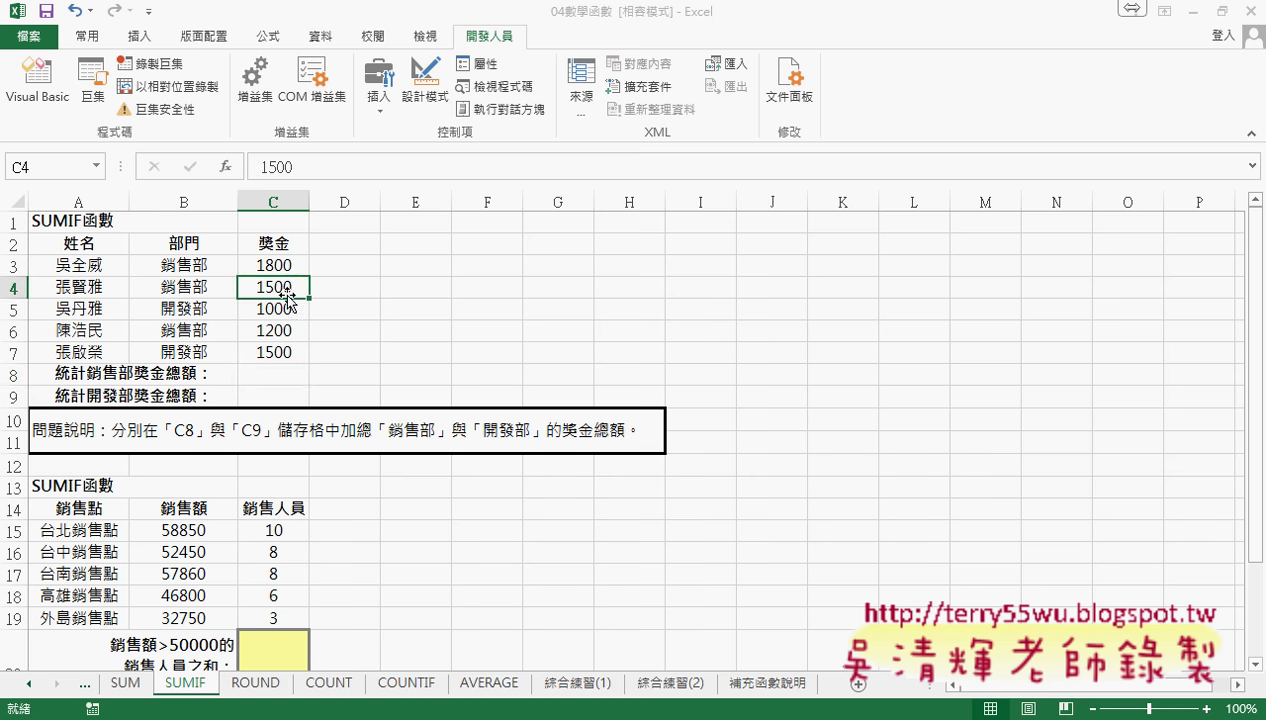
left_click(284, 328)
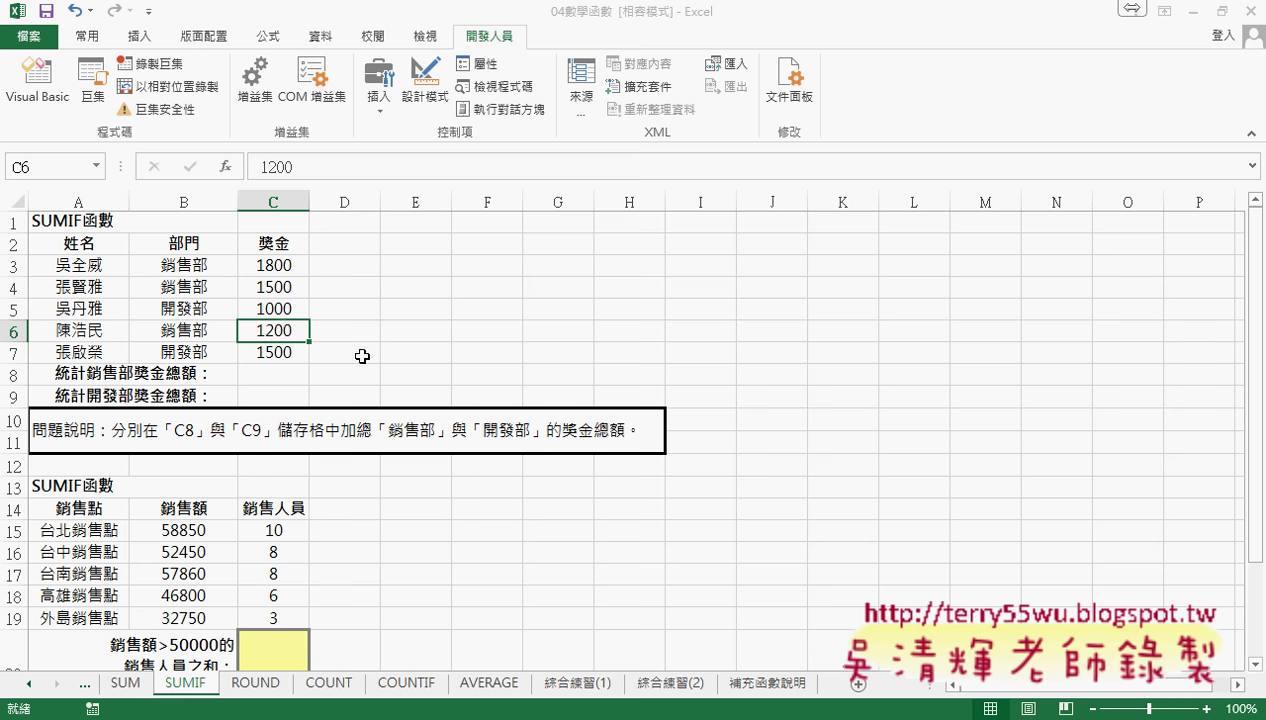
left_click(296, 376)
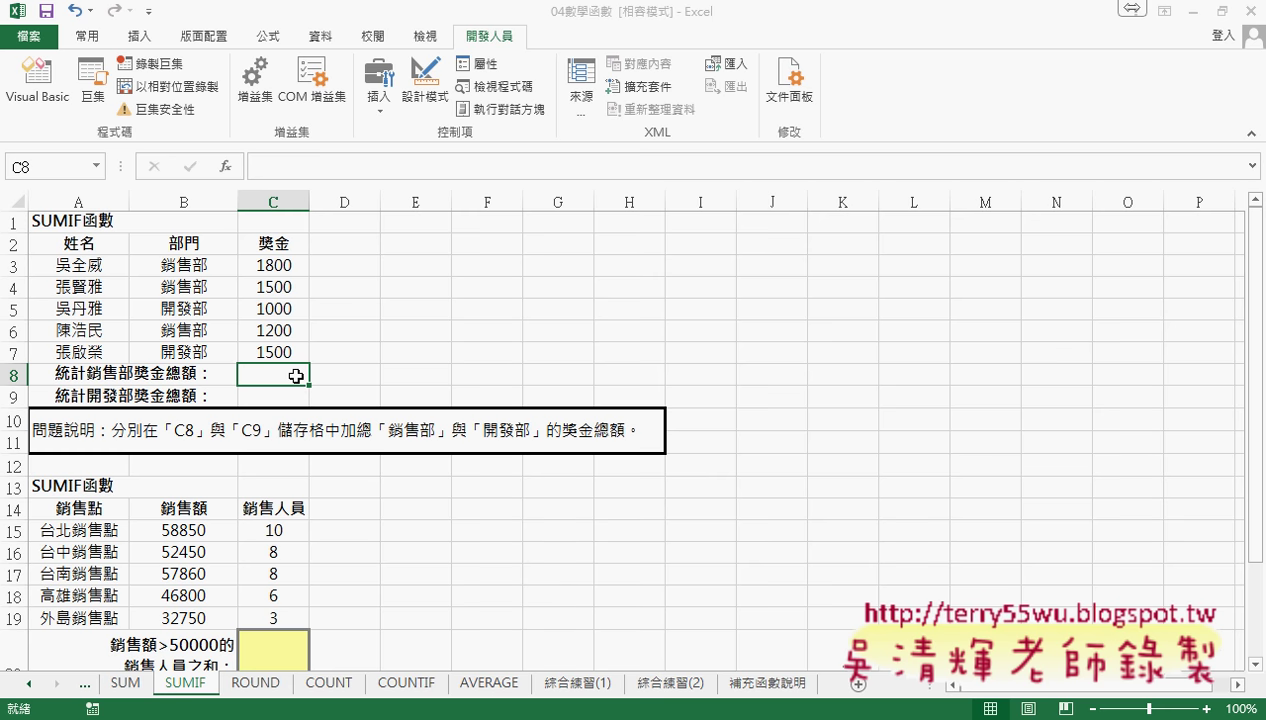
Choose SUMIF from the Math & Trig functions for cell C8
left_click(226, 166)
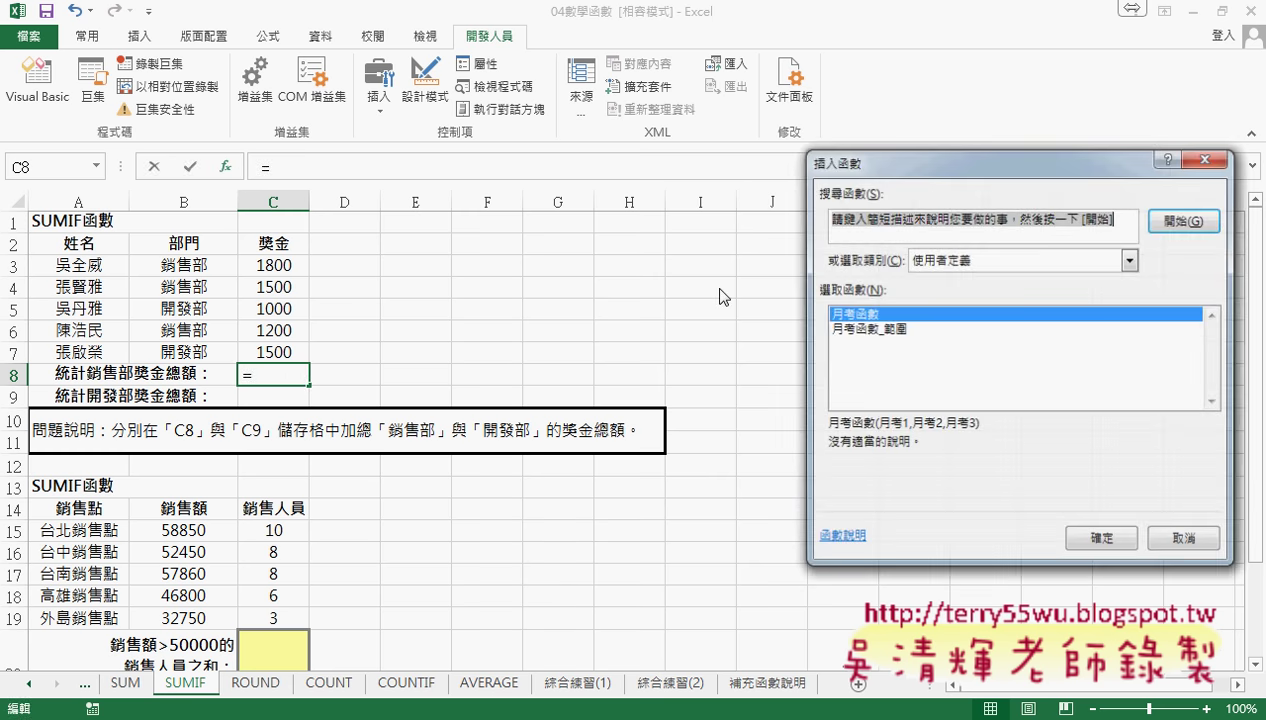
left_click(930, 266)
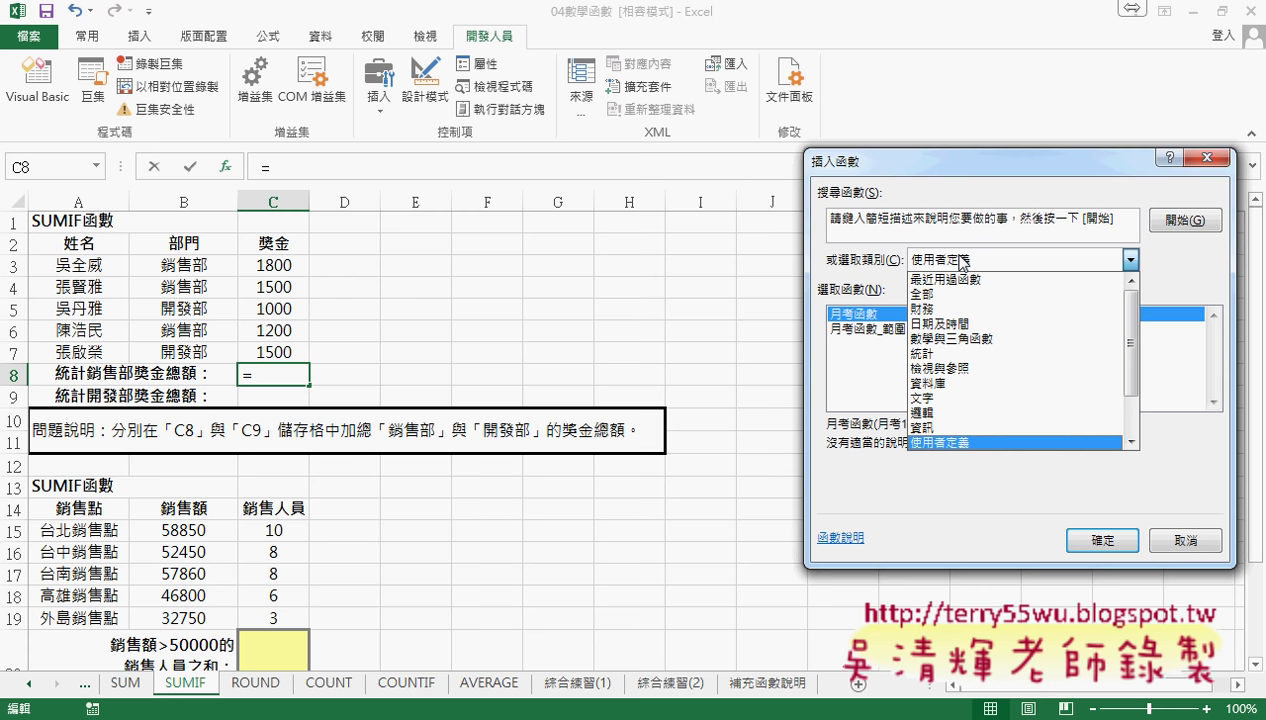
left_click(967, 340)
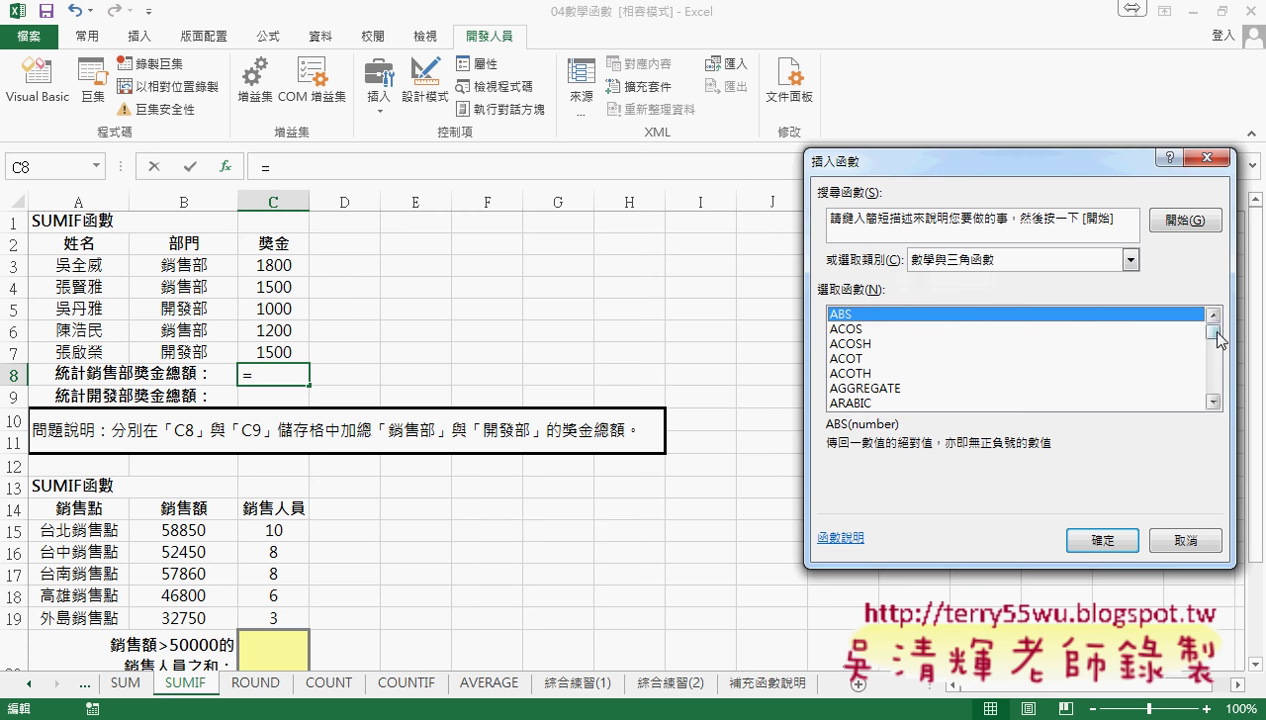
left_click_drag(1206, 328, 1218, 386)
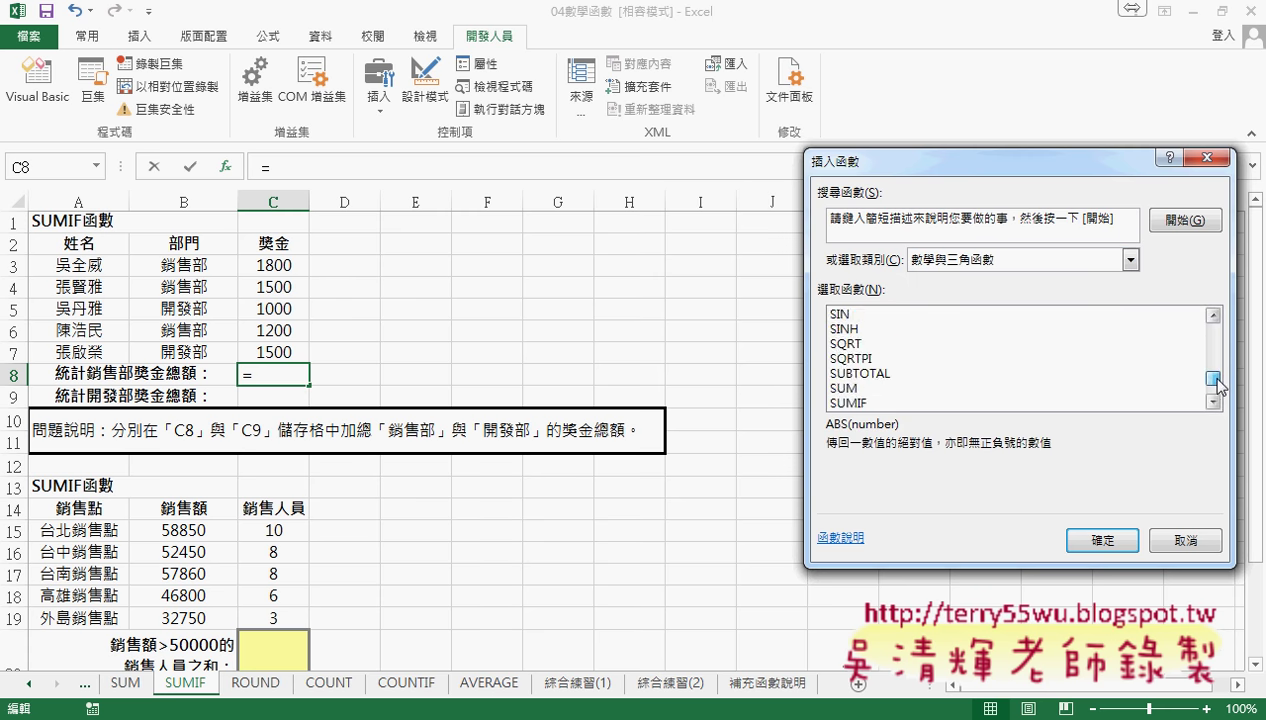
left_click(845, 358)
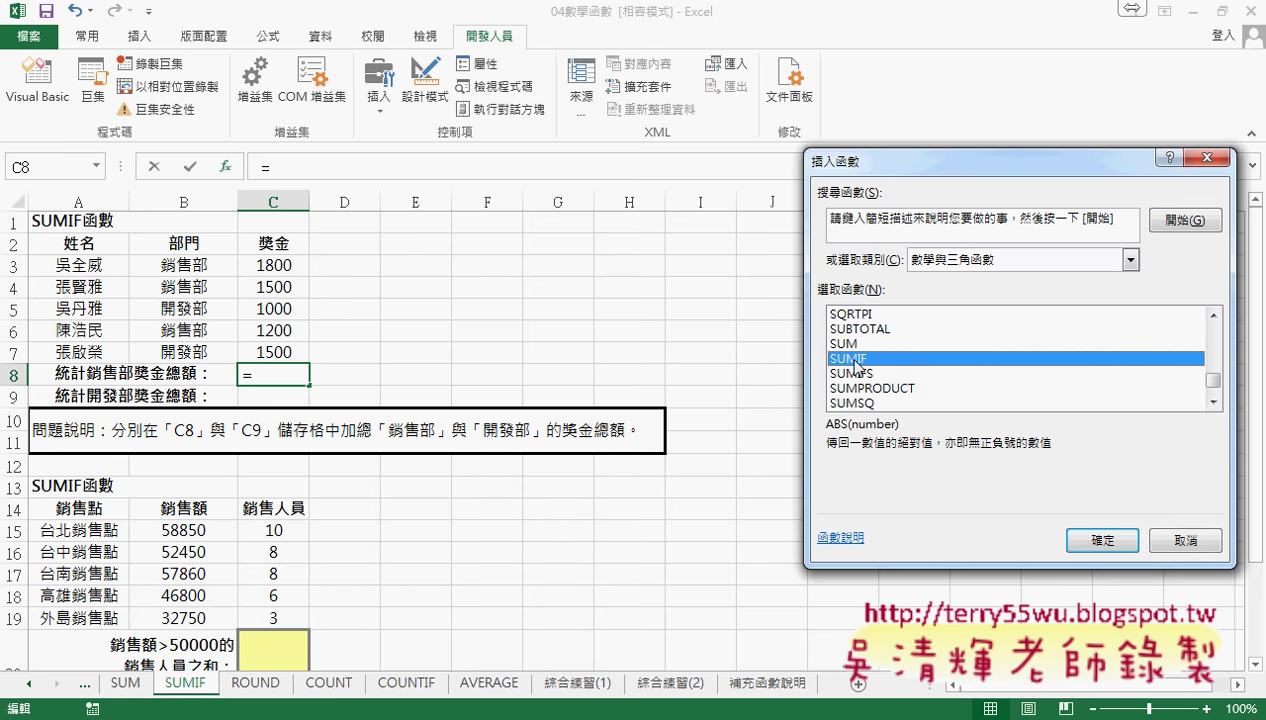
left_click(1095, 540)
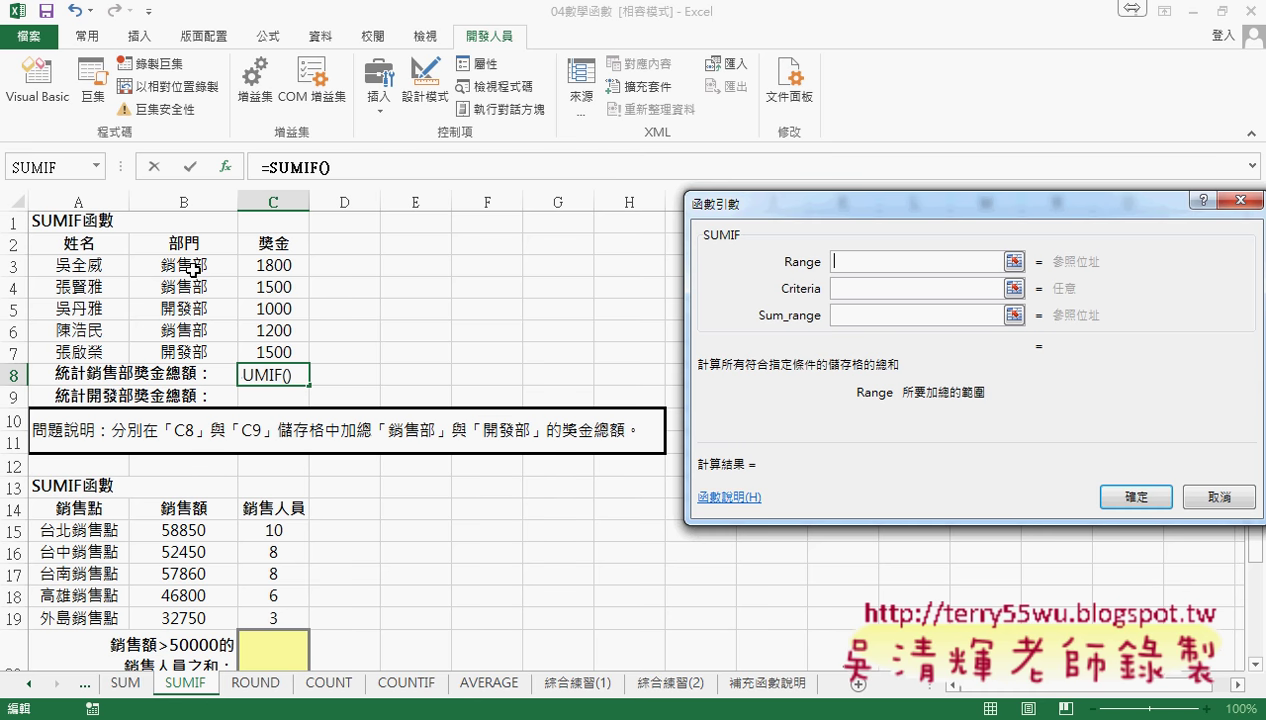
Set Range B3:B7, Criteria B3 and Sum_range C3:C7, confirming a total of 4500
left_click_drag(193, 268, 193, 348)
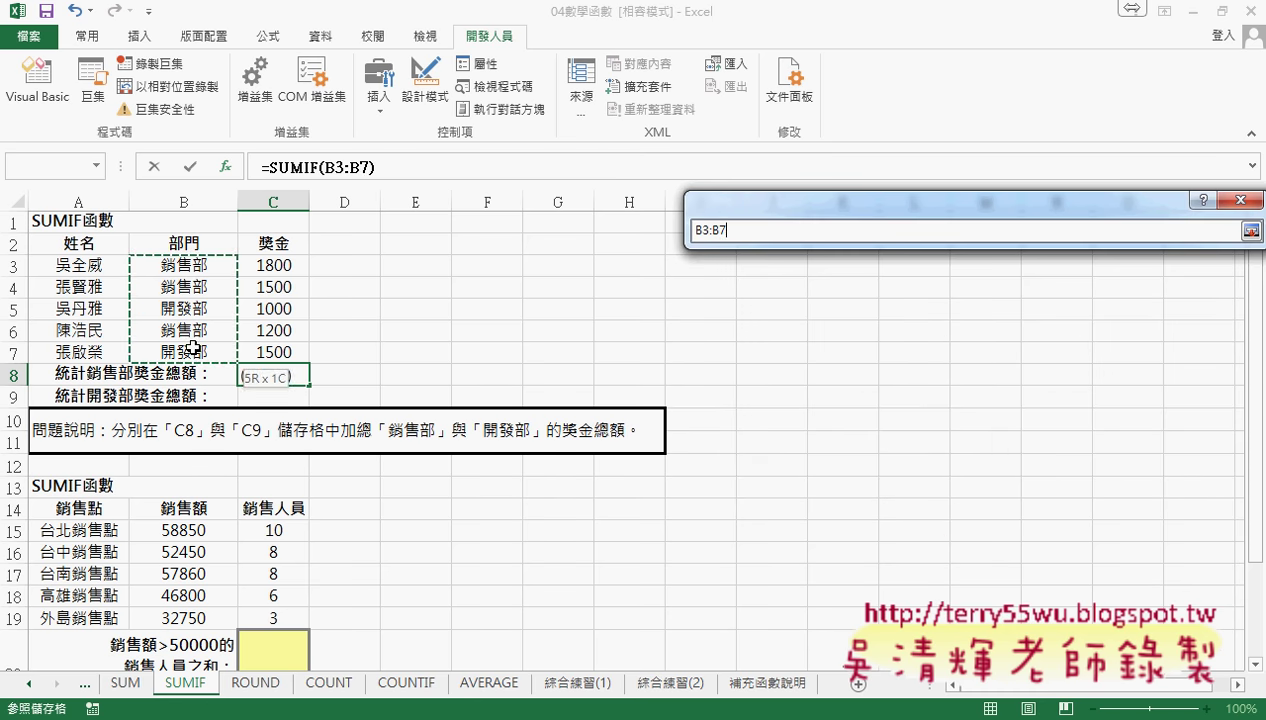
left_click_drag(193, 348, 193, 348)
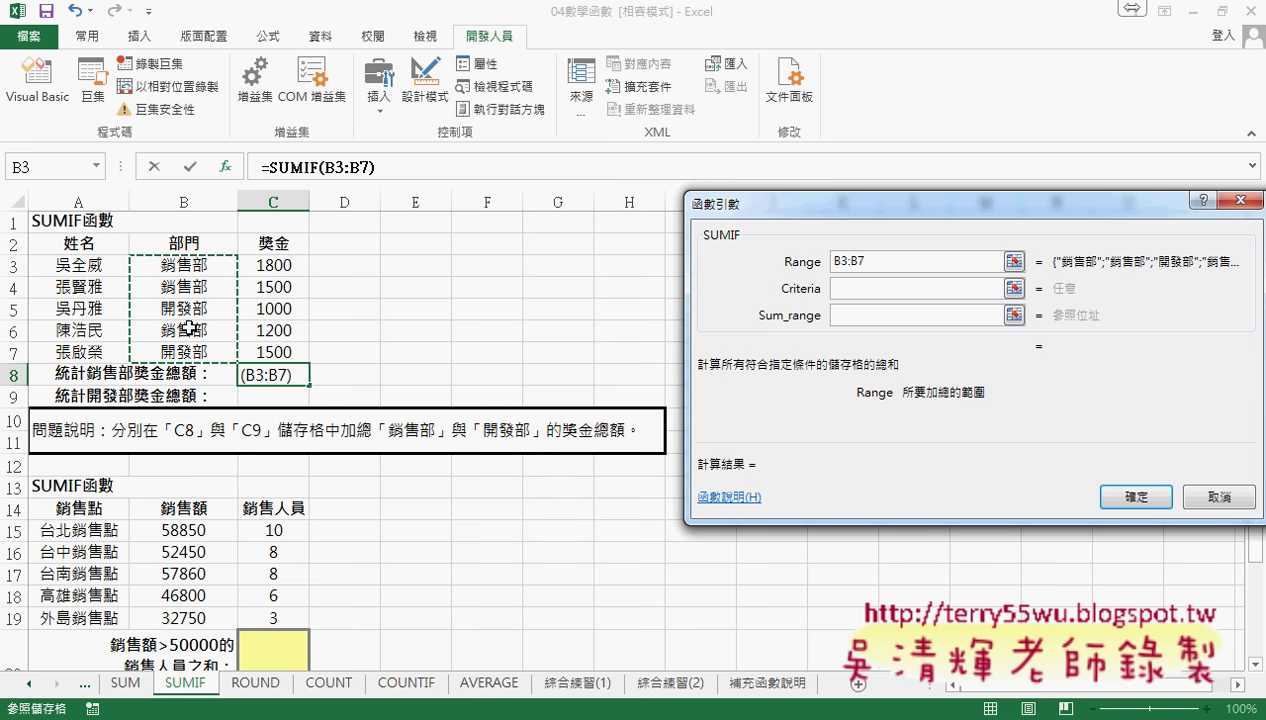
left_click(861, 289)
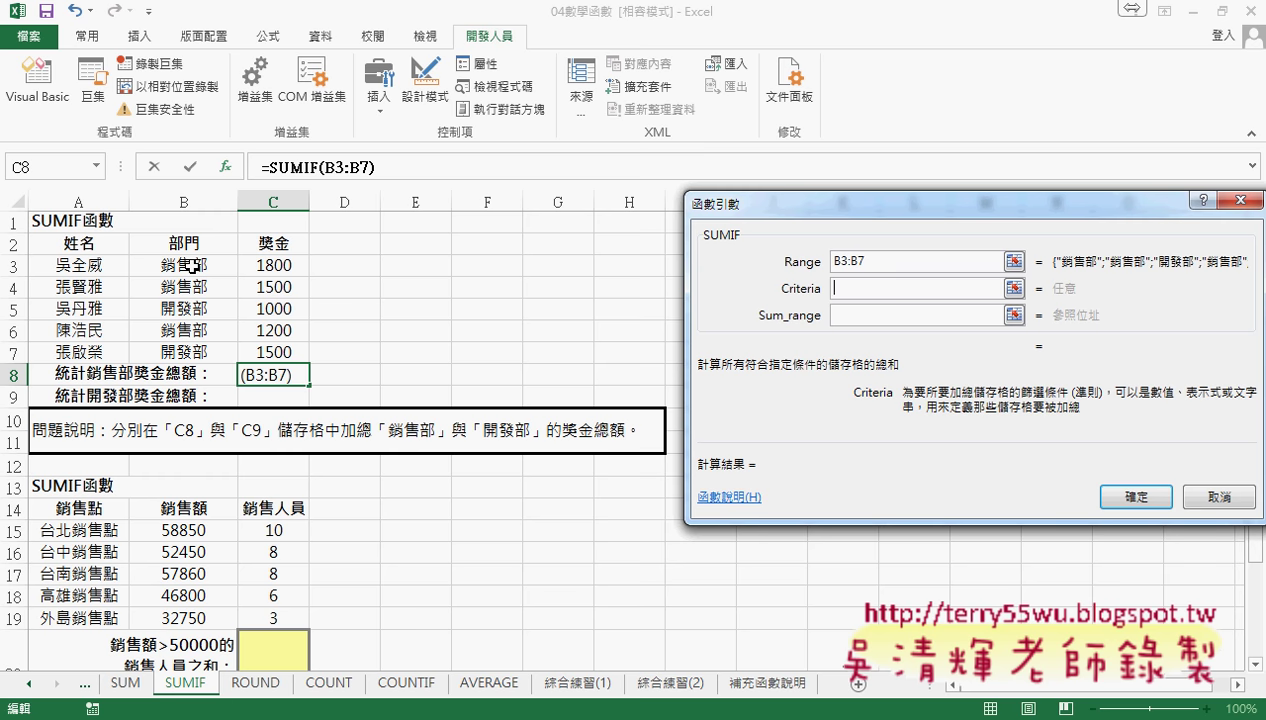
left_click(192, 267)
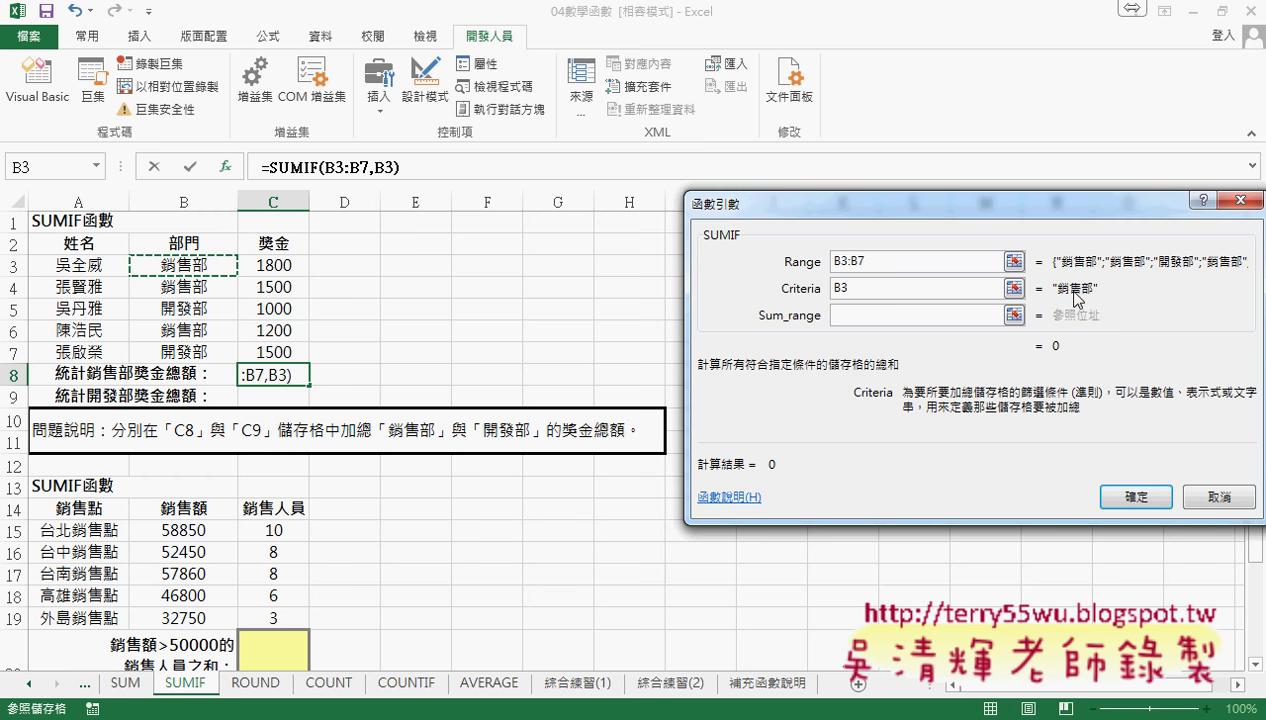
left_click(848, 314)
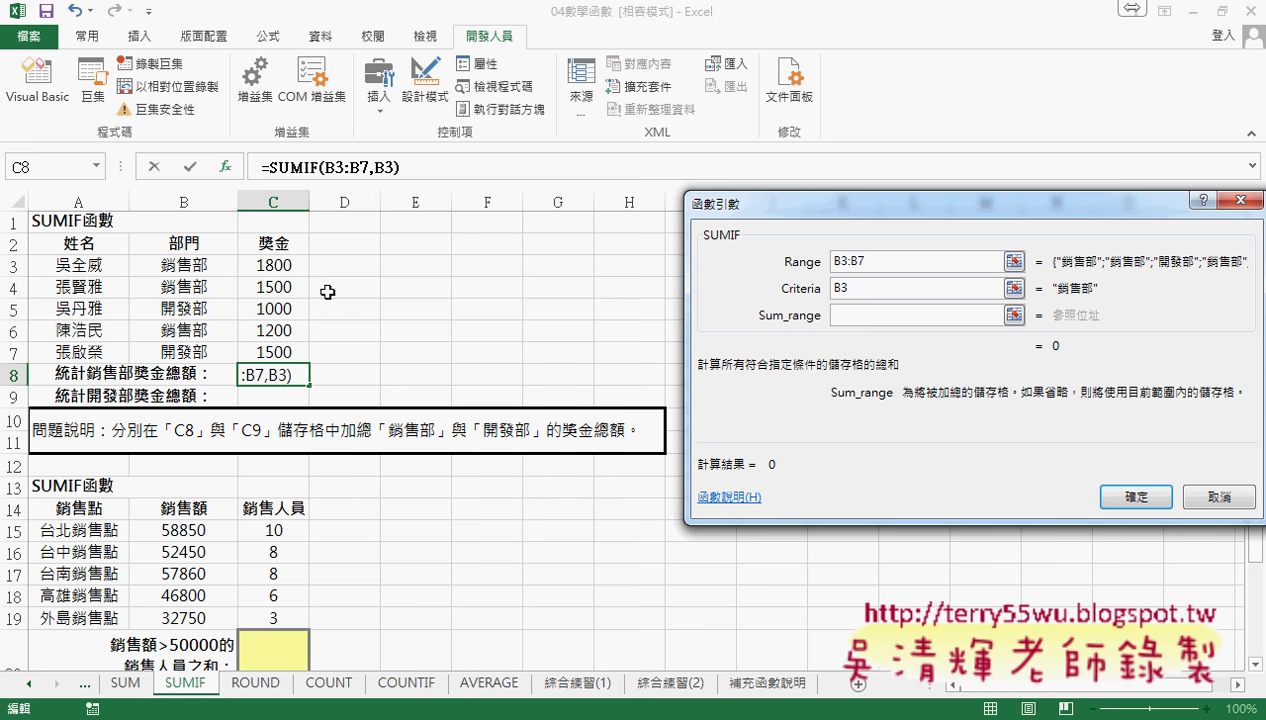
left_click_drag(280, 266, 295, 351)
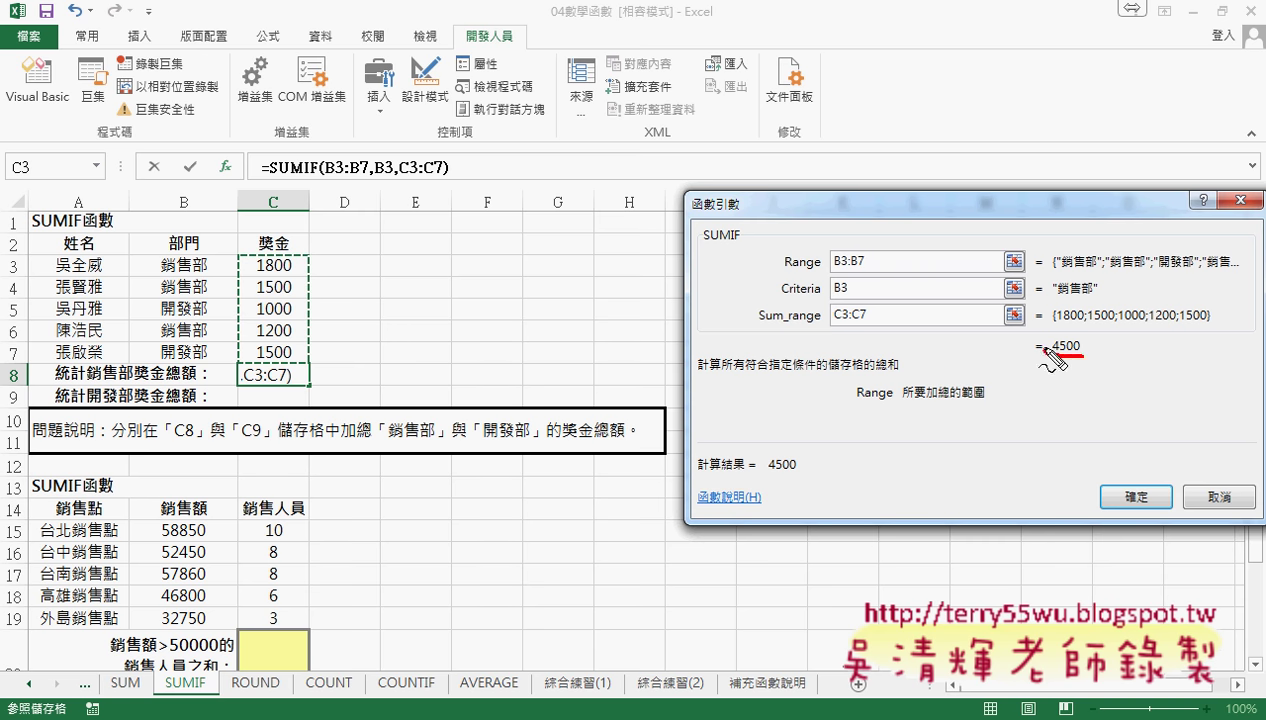
left_click_drag(1080, 340, 1082, 358)
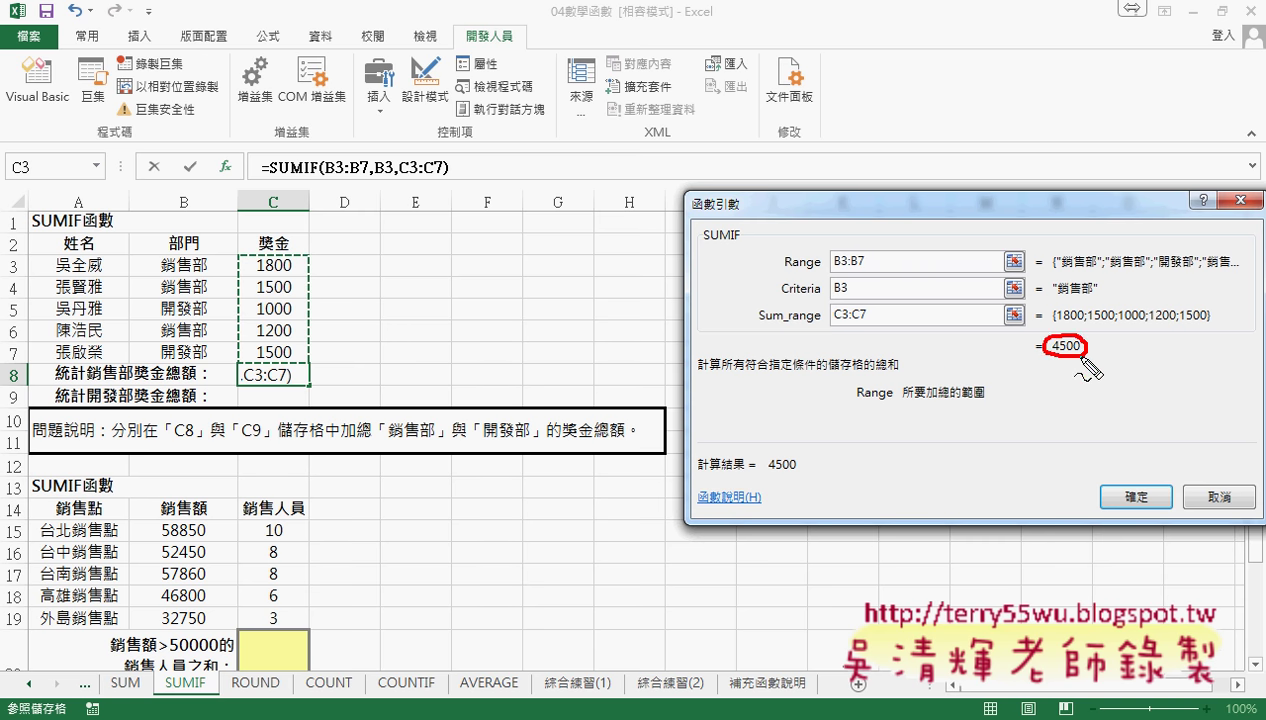
key("Escape")
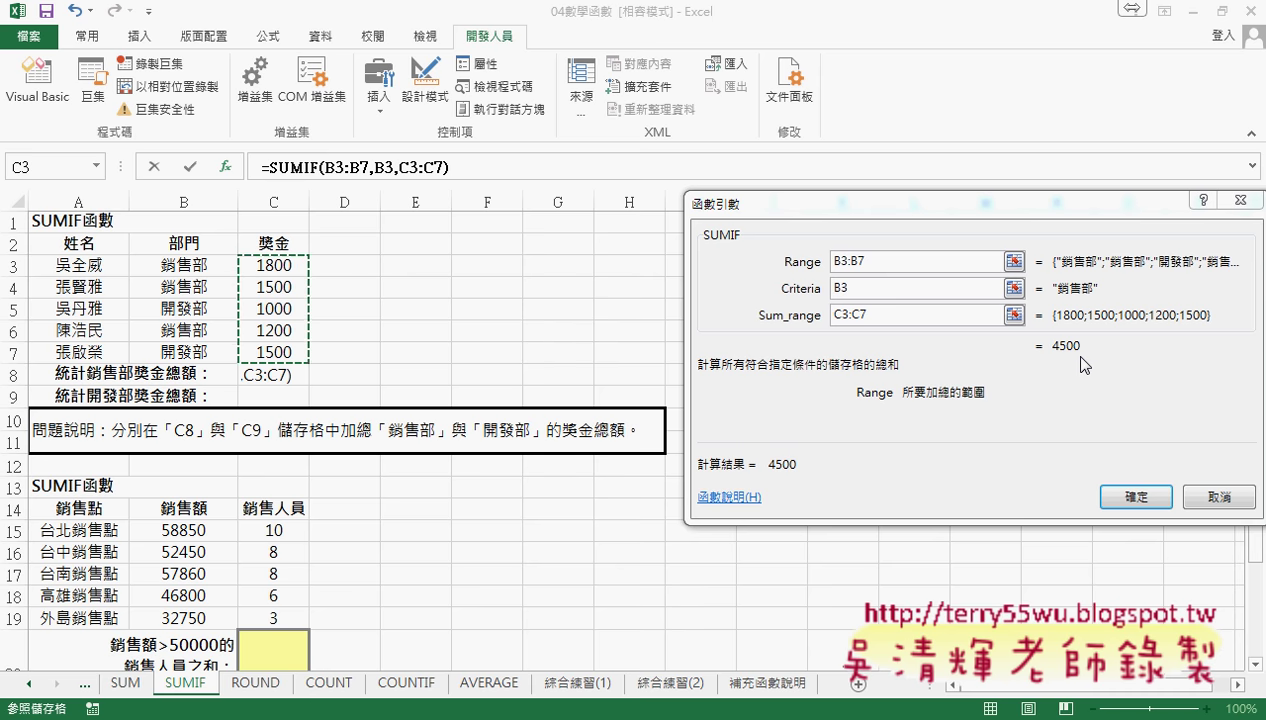
left_click(1136, 496)
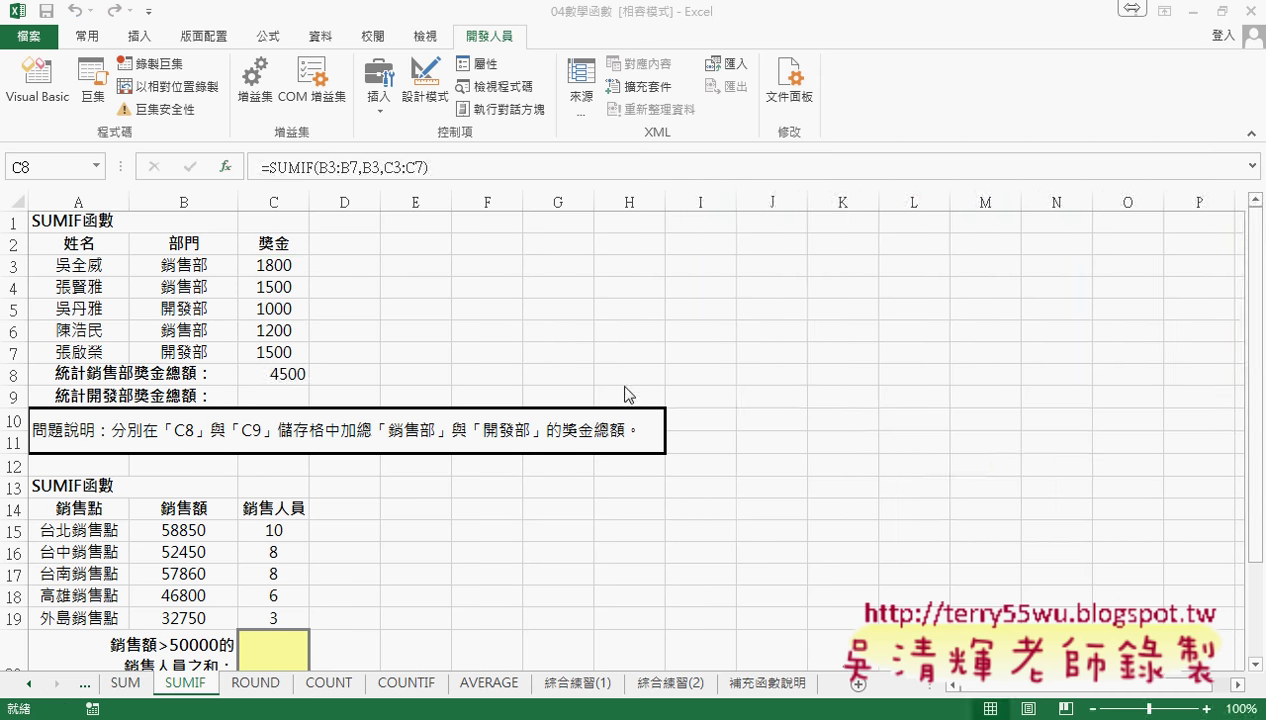
Select C9 and pick SUMIF from the recently used functions
left_click(290, 395)
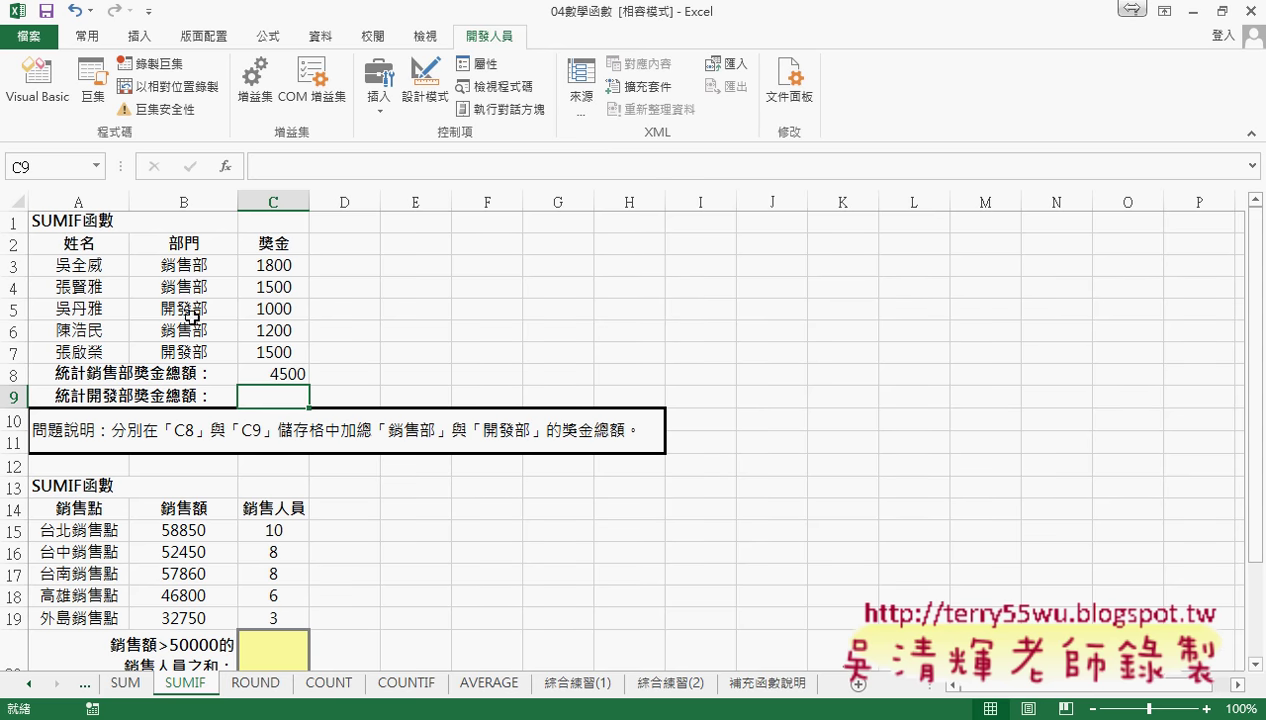
left_click(225, 166)
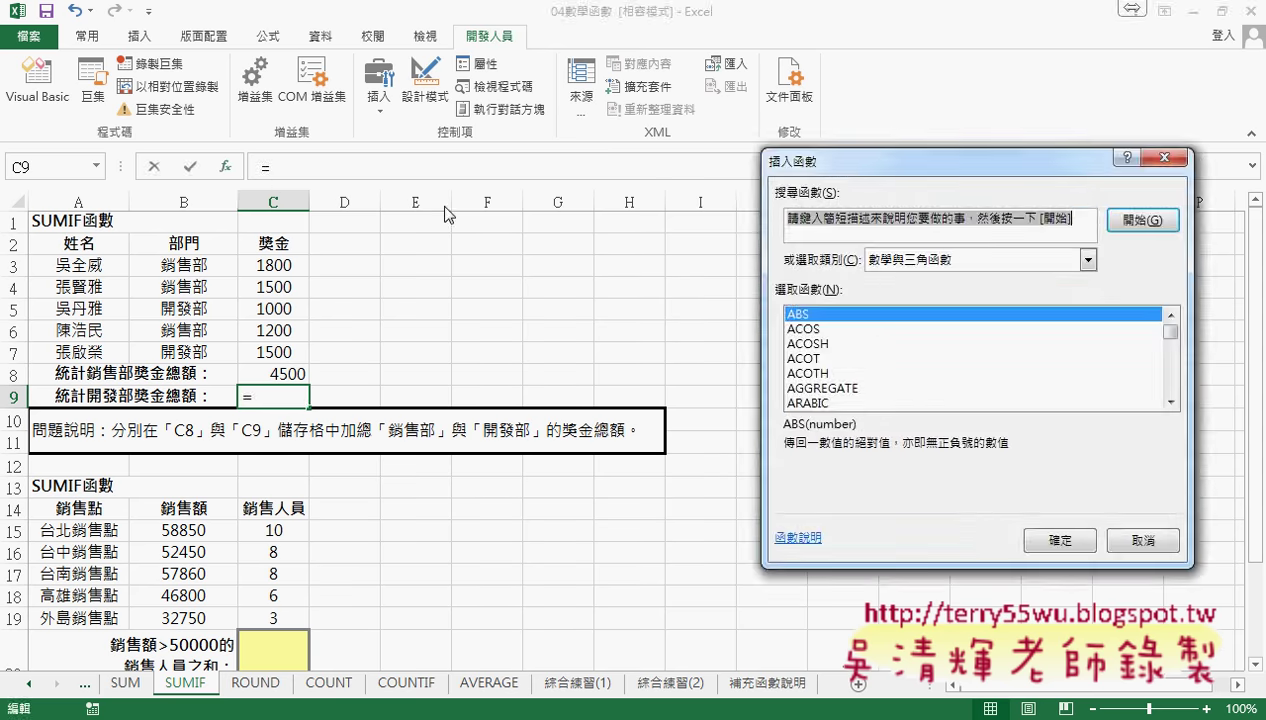
left_click(912, 263)
left_click(900, 277)
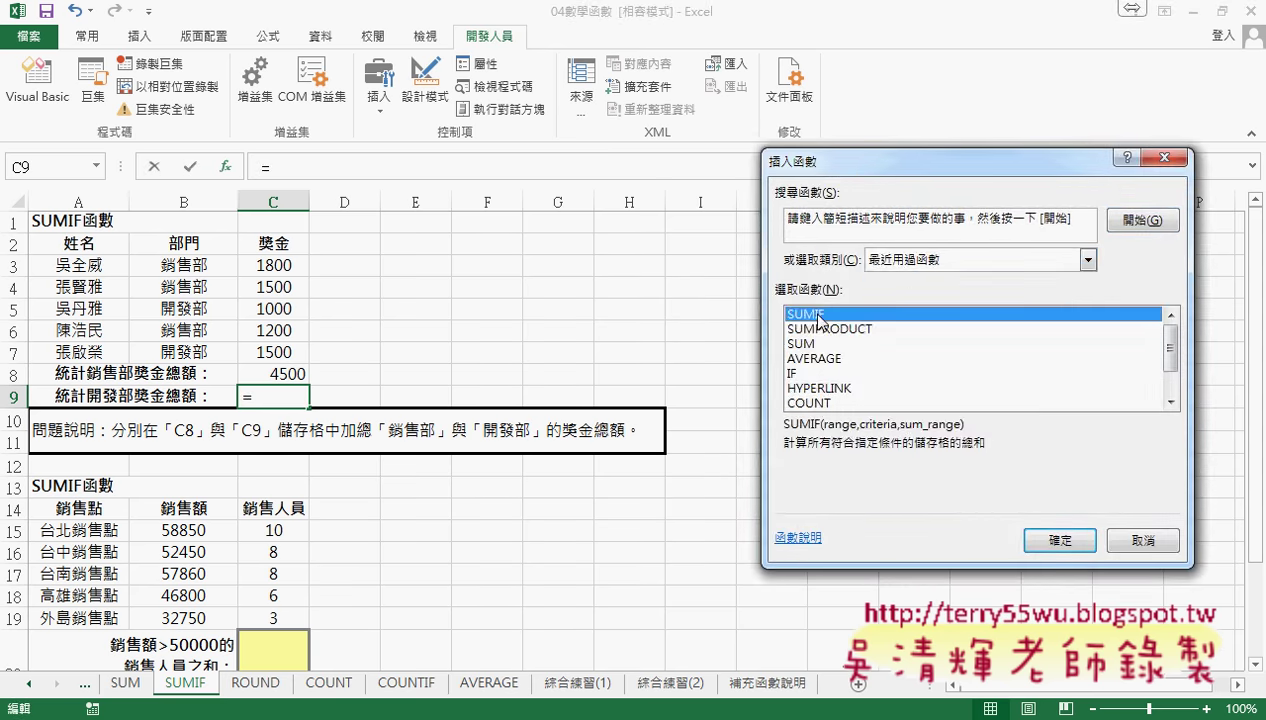
double_click(818, 315)
Enter Range B3:B7, Criteria B5 and Sum_range C3:C7 so C9 shows 2500
left_click(168, 267)
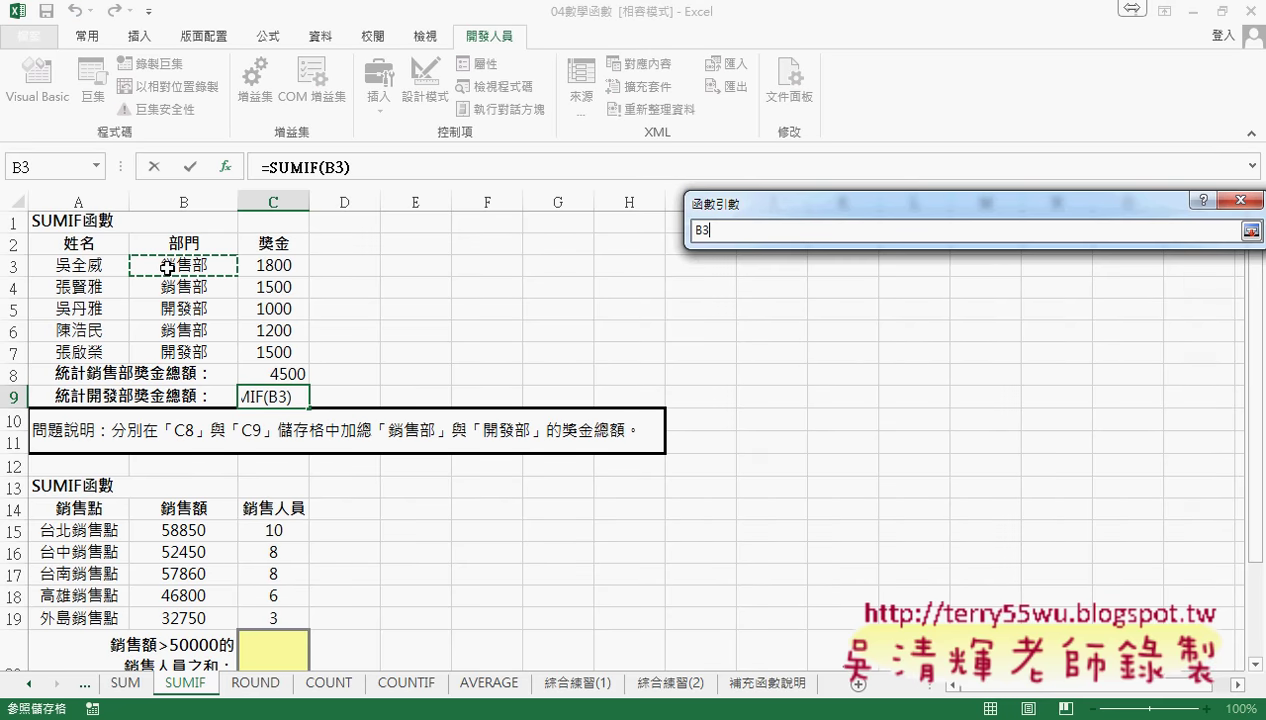
left_click_drag(168, 267, 175, 352)
left_click(845, 287)
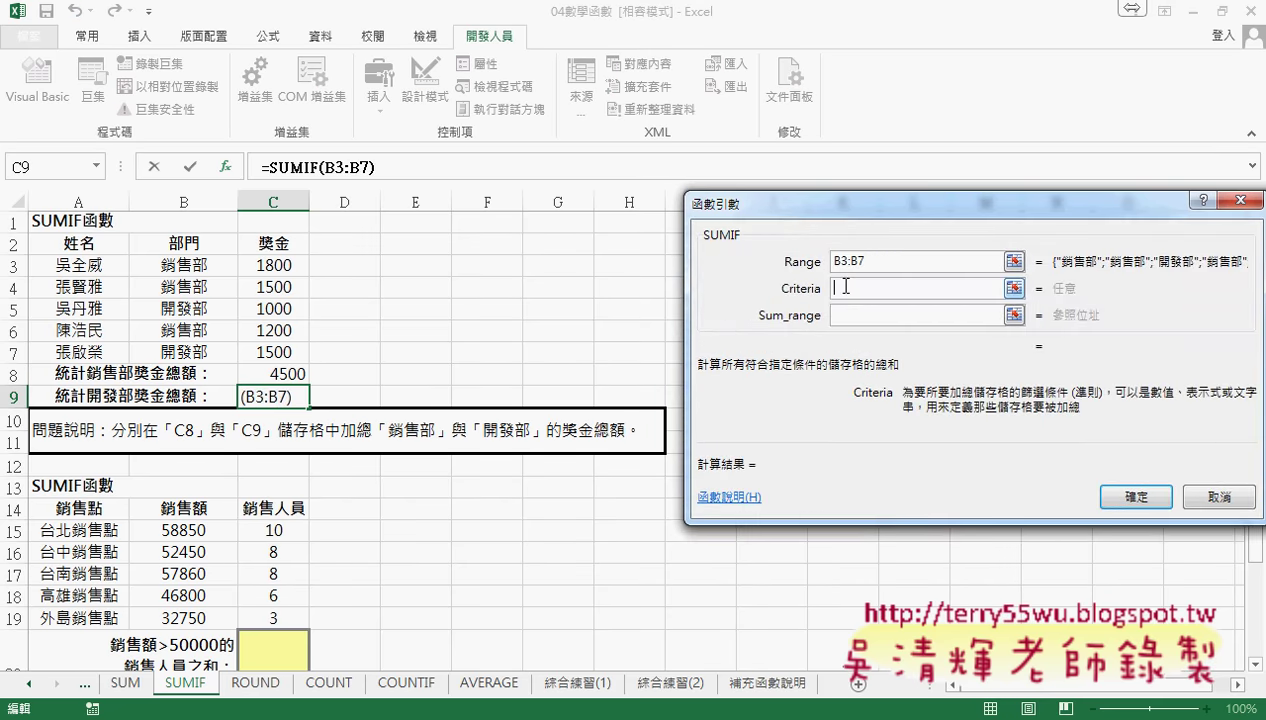
left_click(183, 309)
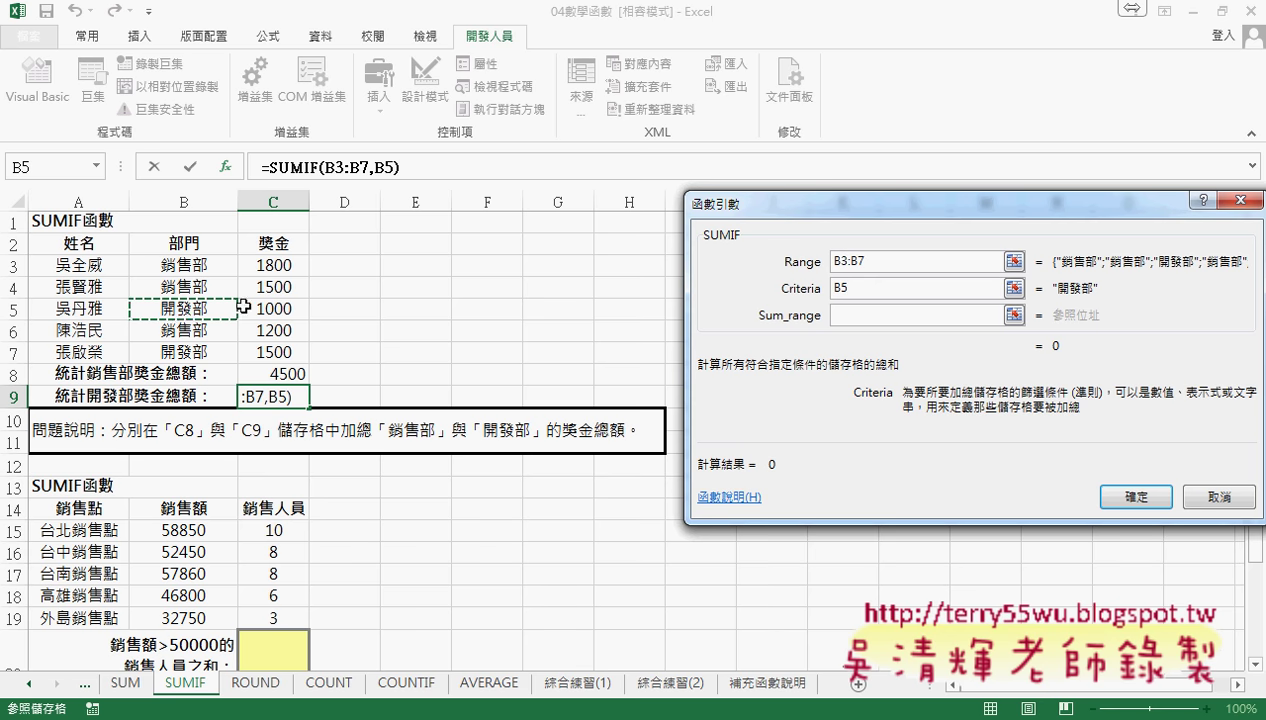
key("Tab")
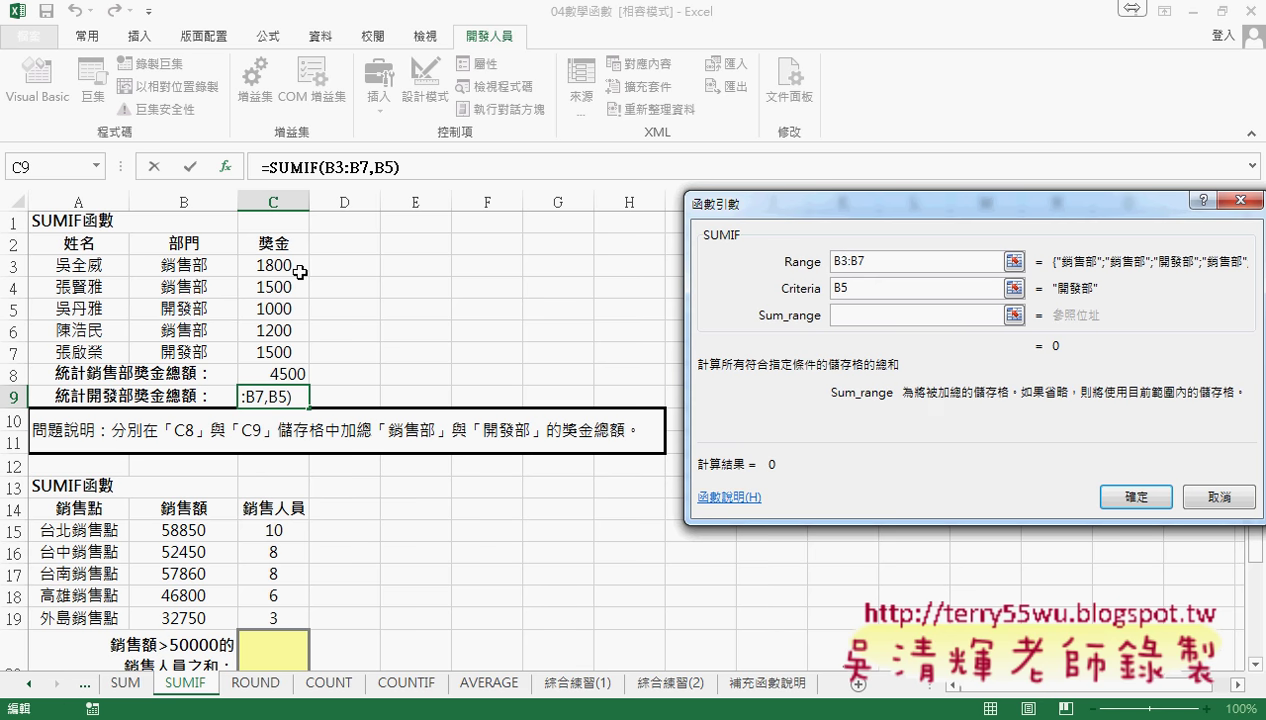
left_click_drag(299, 272, 285, 352)
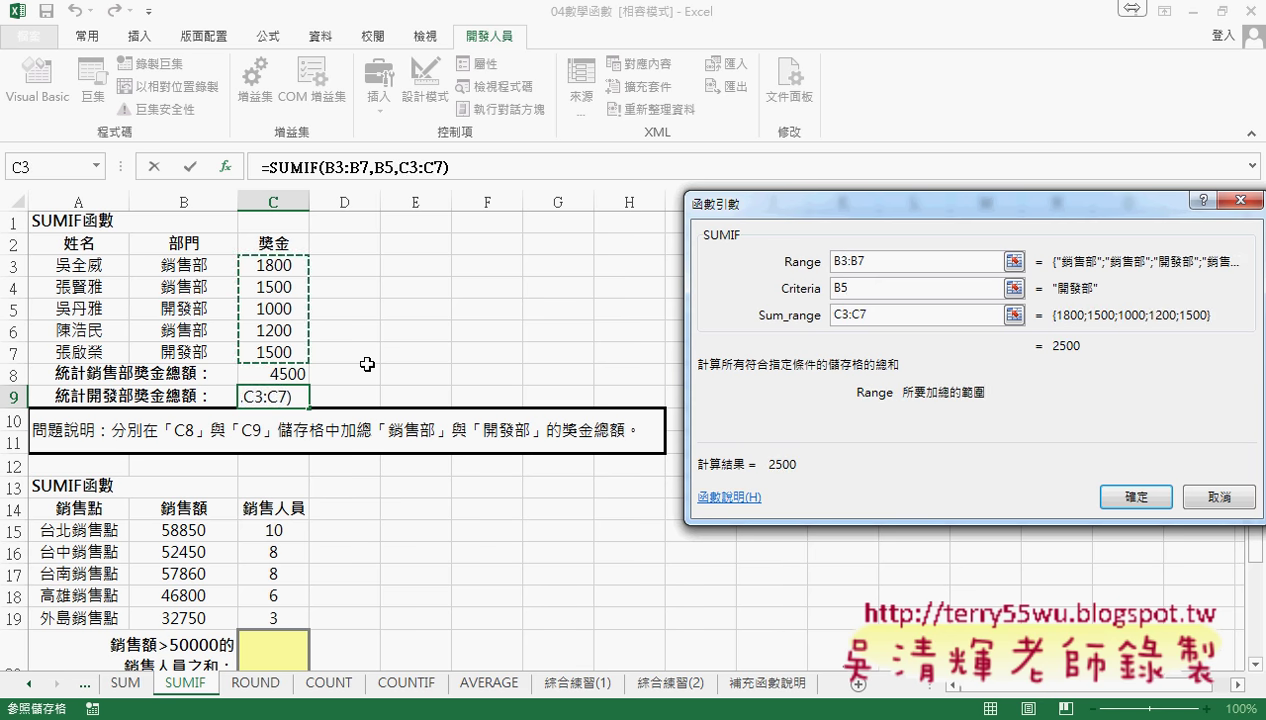
left_click(1117, 490)
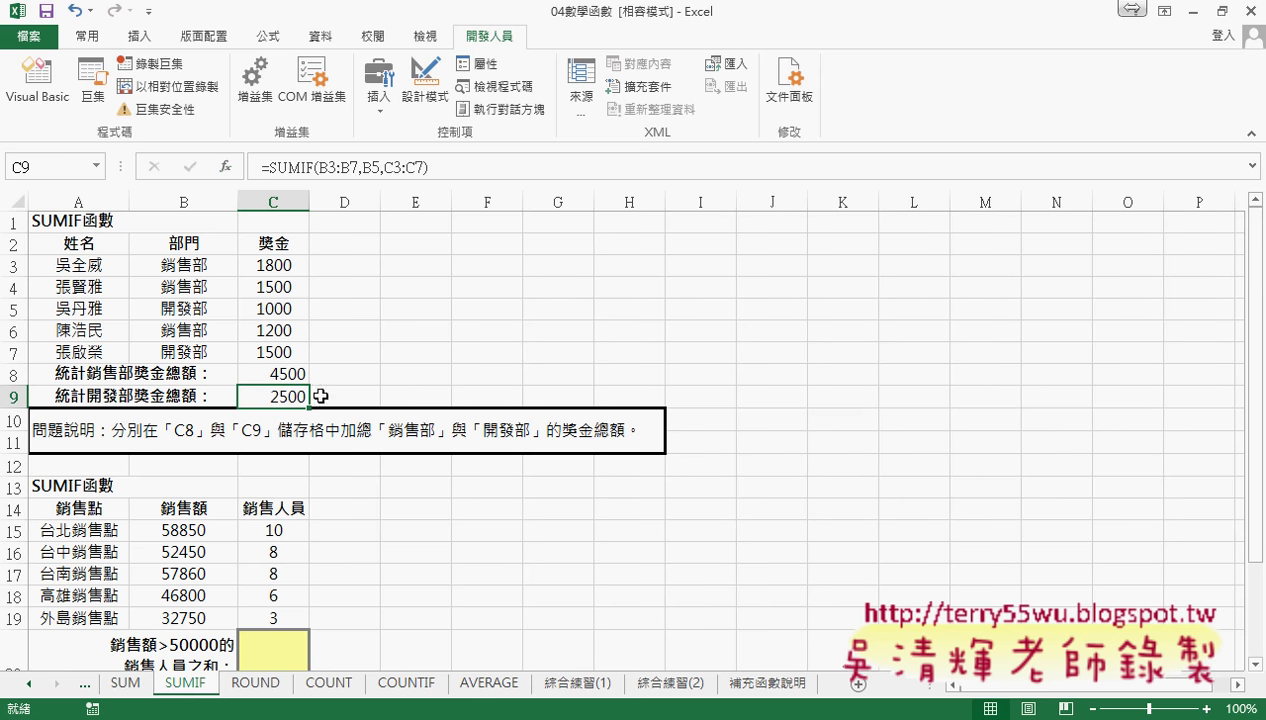
left_click(180, 310)
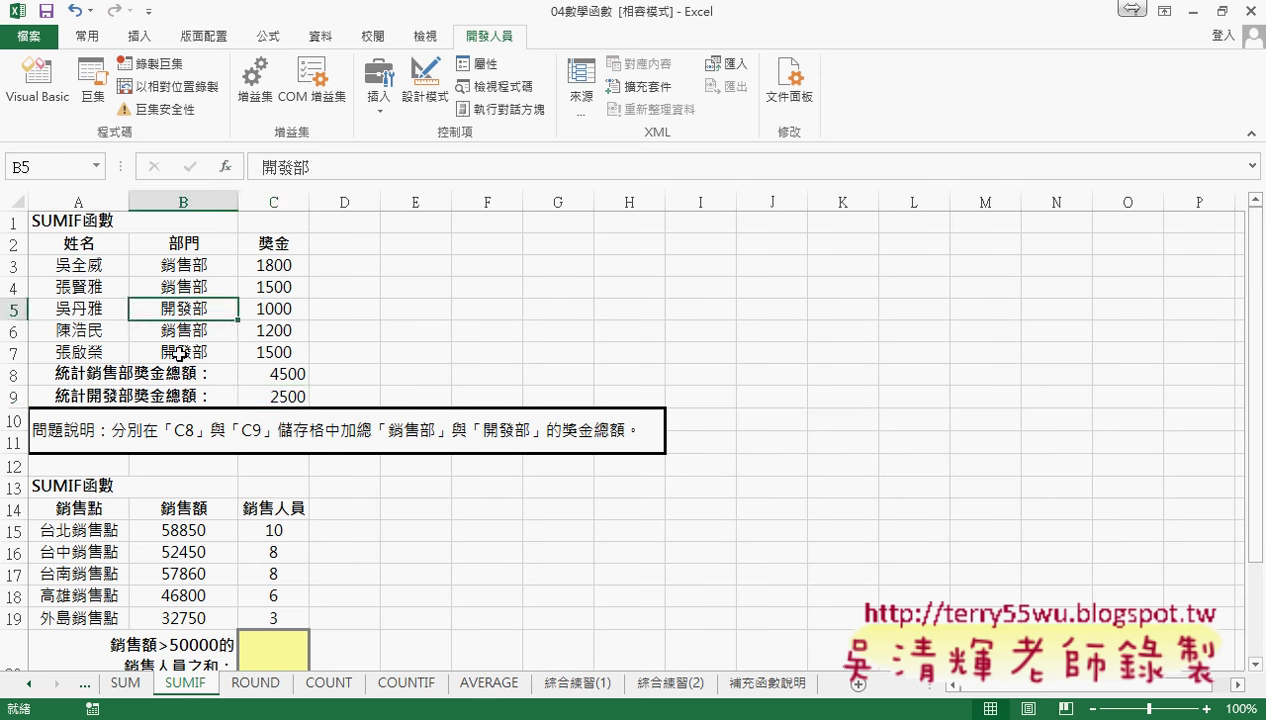
left_click(180, 353)
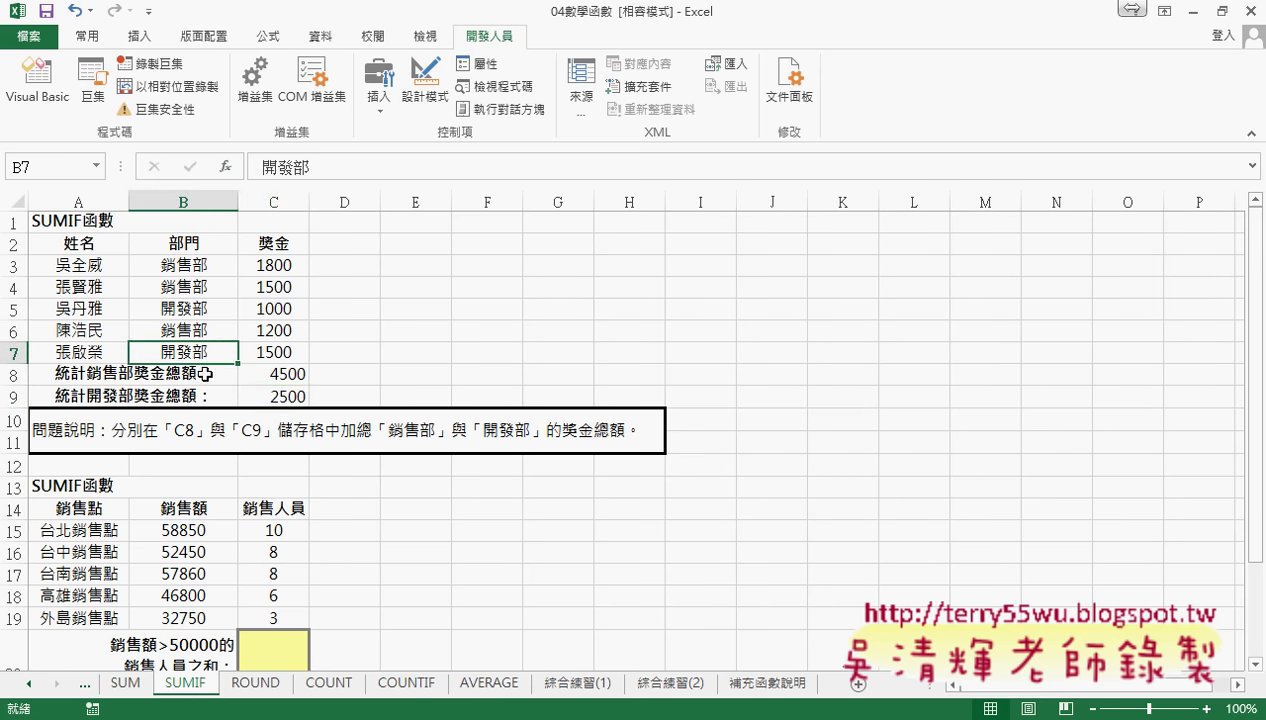
left_click(270, 374)
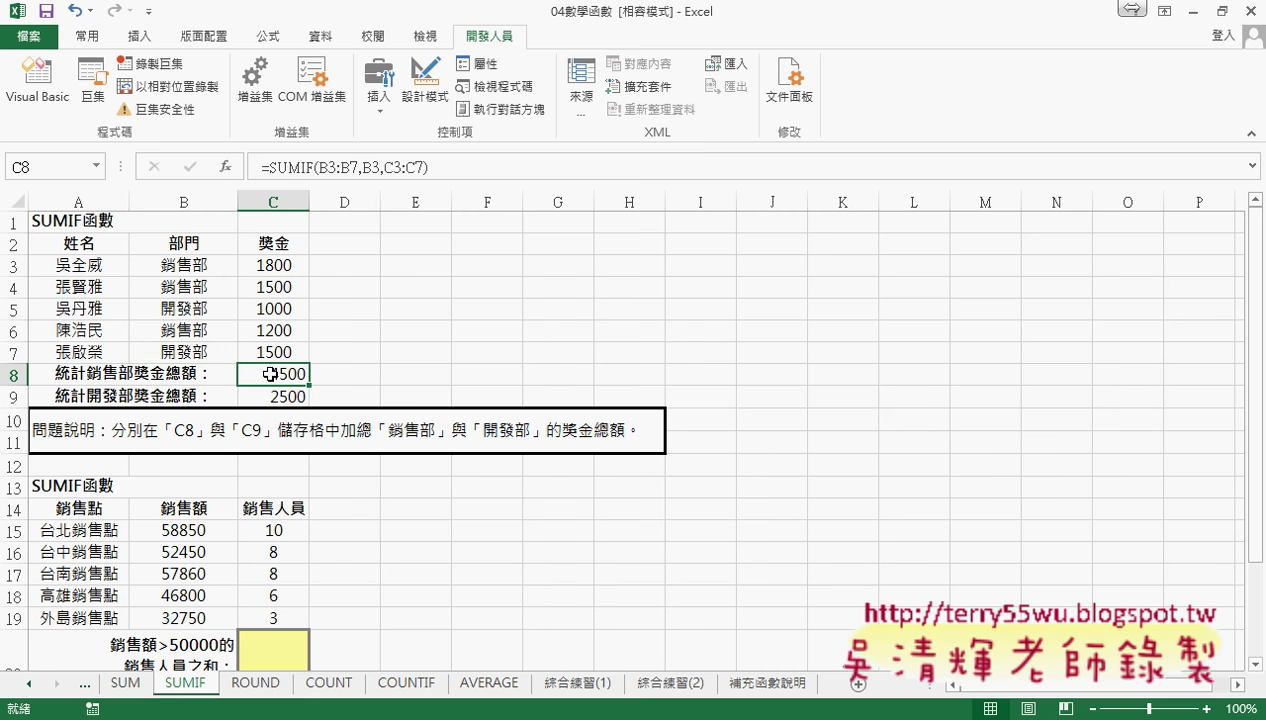
left_click(299, 167)
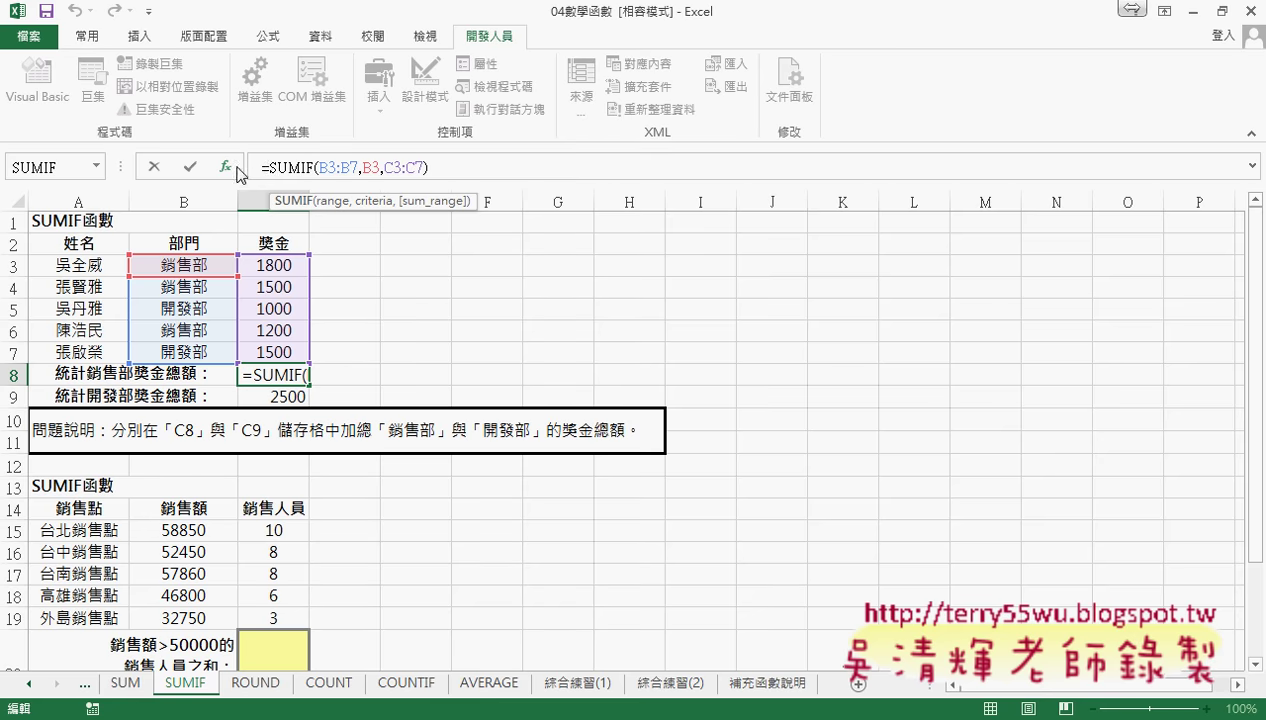
left_click(227, 167)
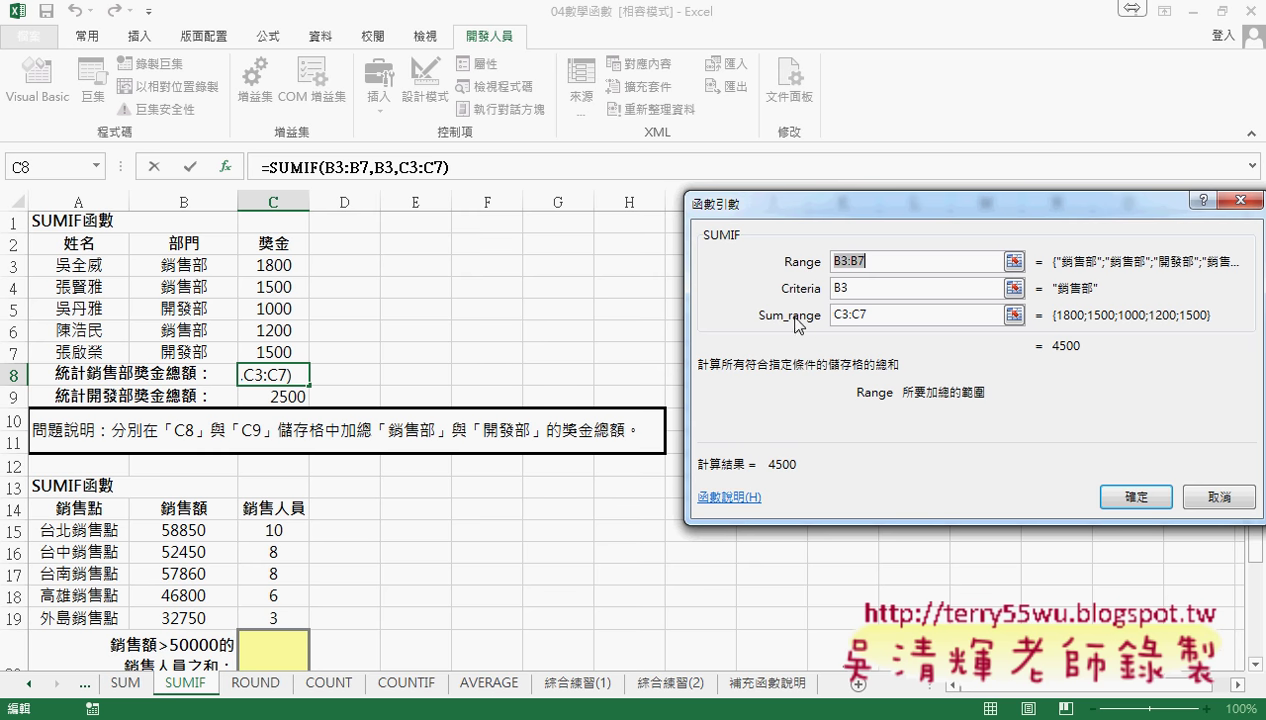
Close the C8 formula review and start a SUMIF function in cell C20
left_click(1205, 498)
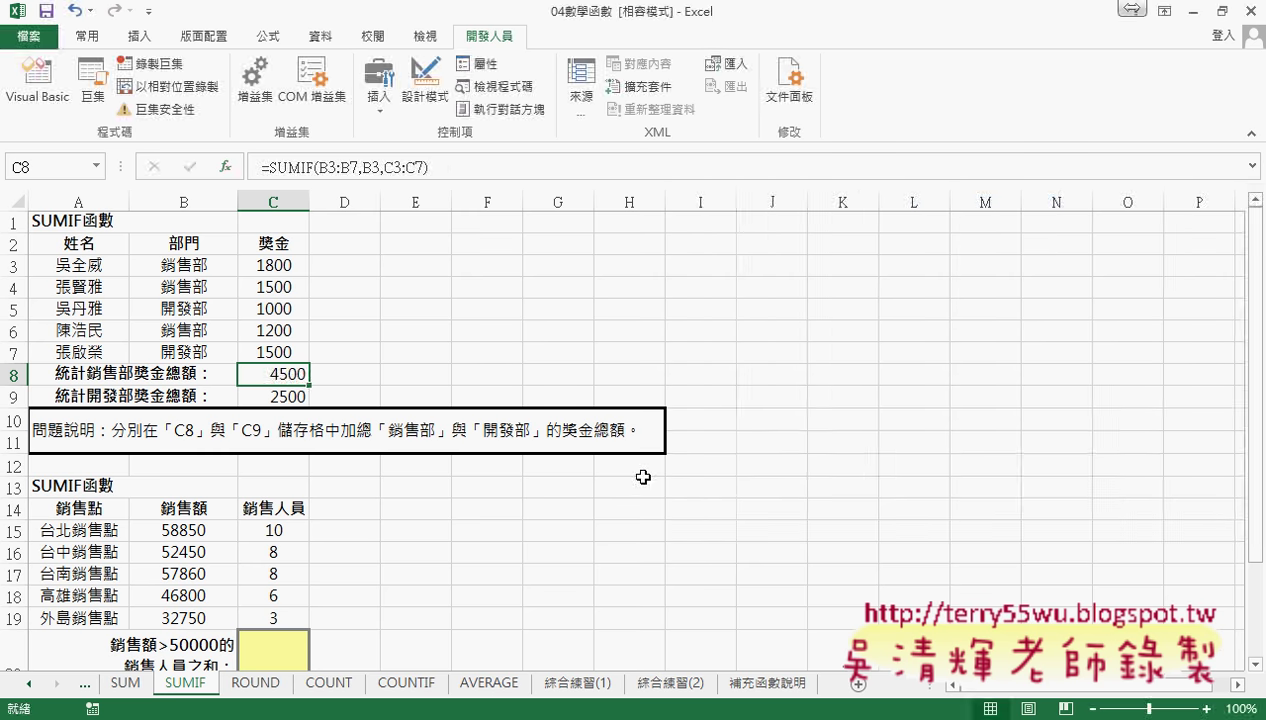
scroll(642, 477, "down", 2)
left_click(279, 528)
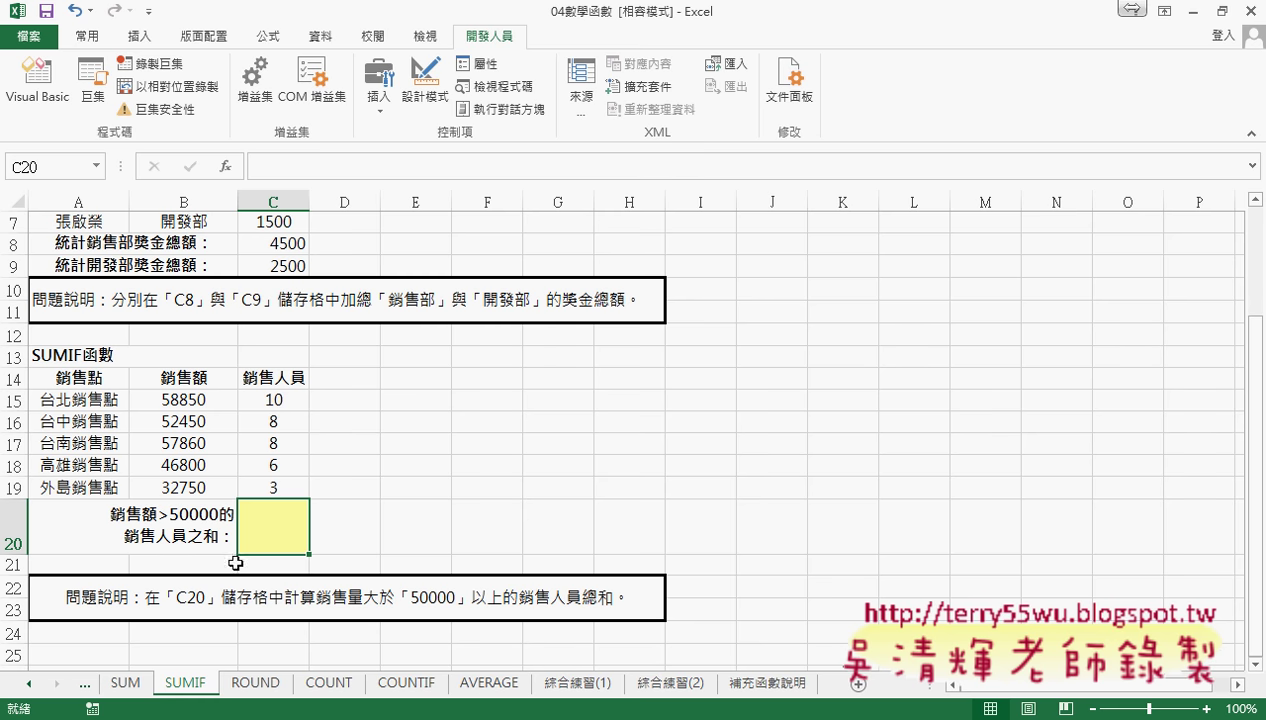
left_click(226, 168)
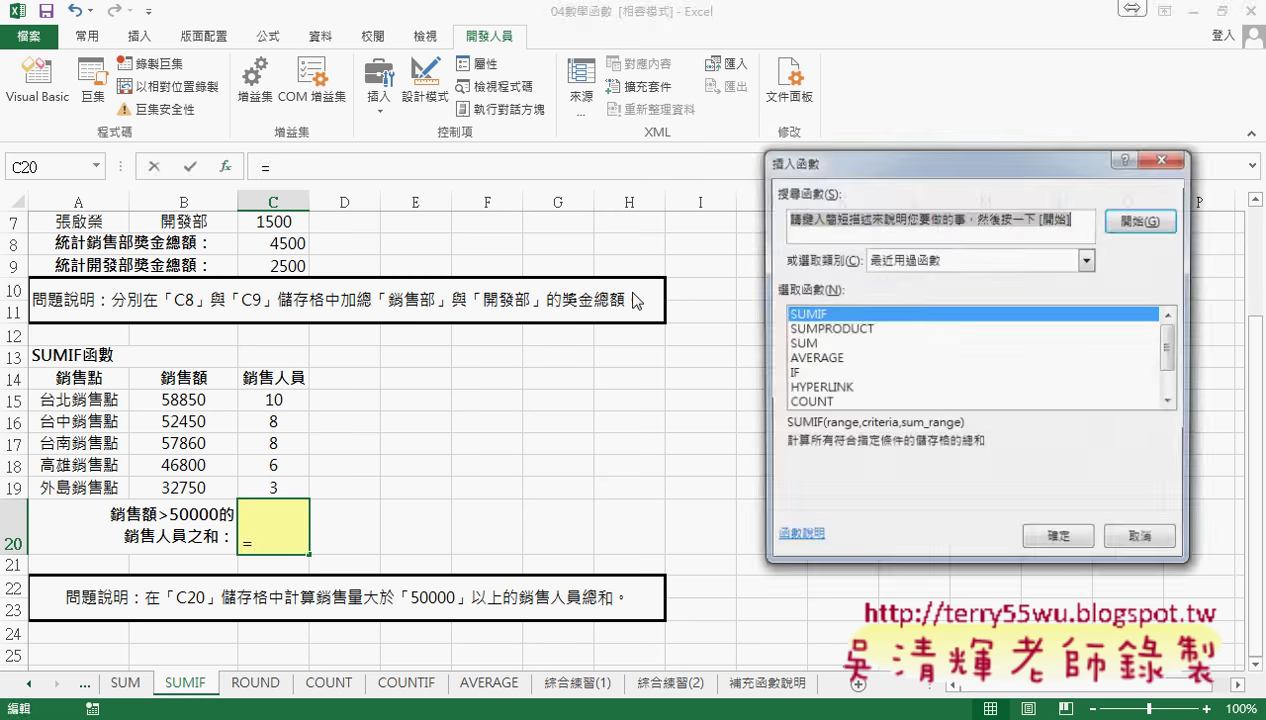
double_click(818, 315)
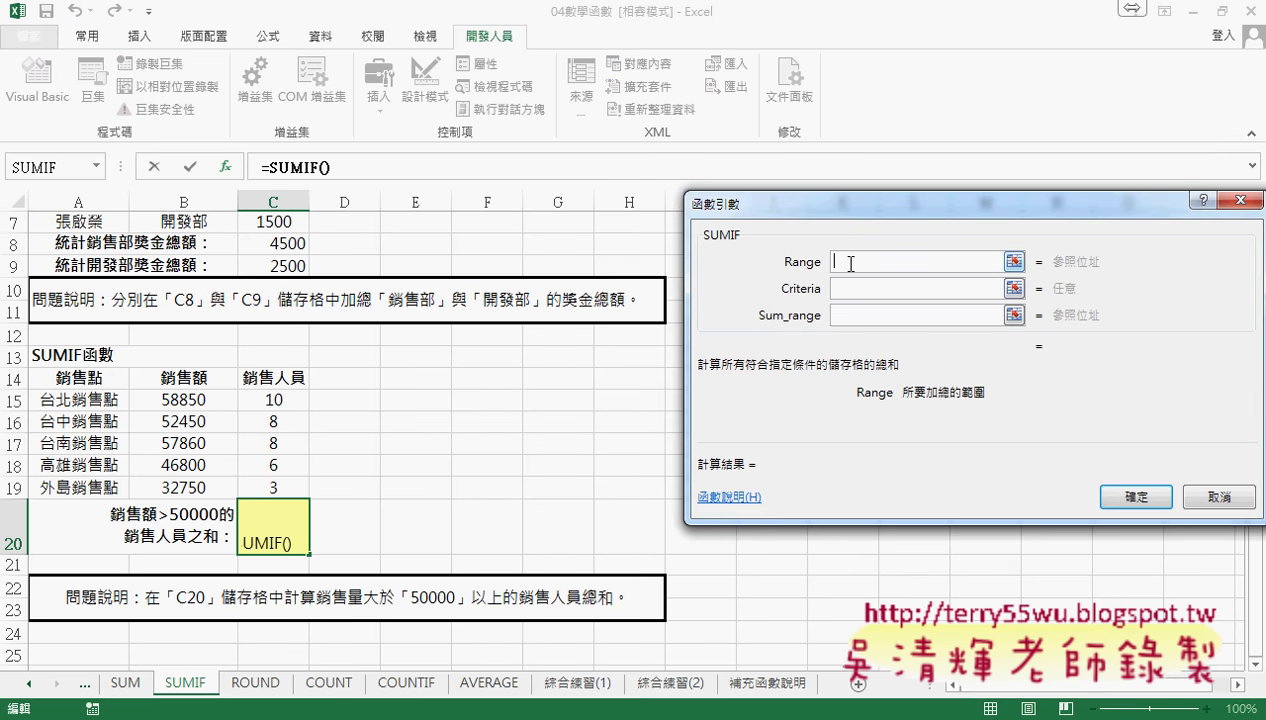
Set Range B15:B19, Criteria >50000 and Sum_range C15:C19
left_click_drag(187, 400, 190, 494)
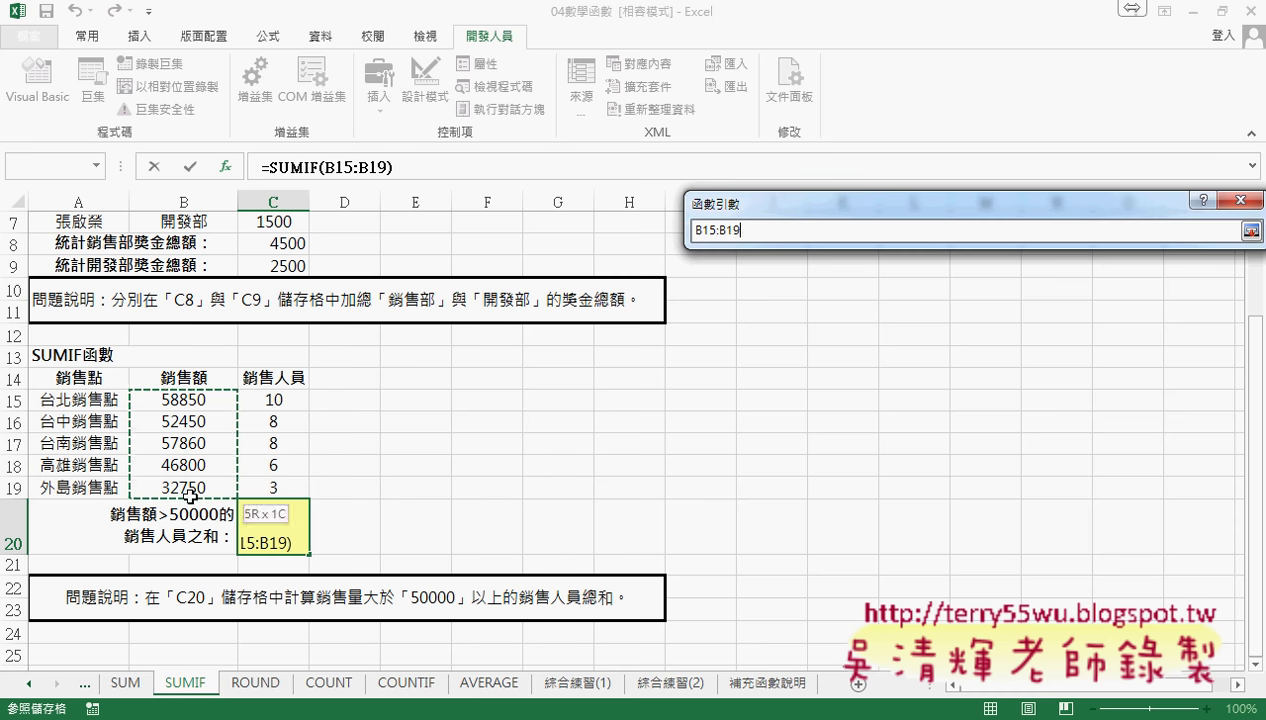
left_click(850, 292)
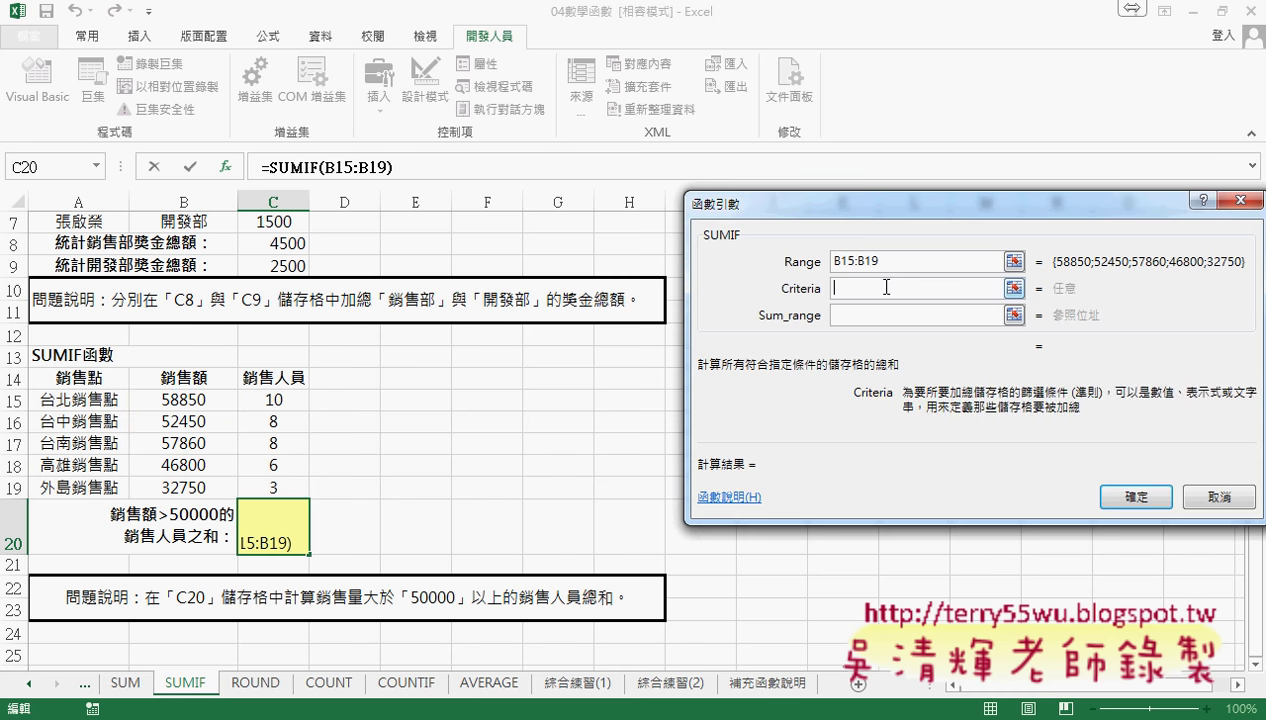
type(">500")
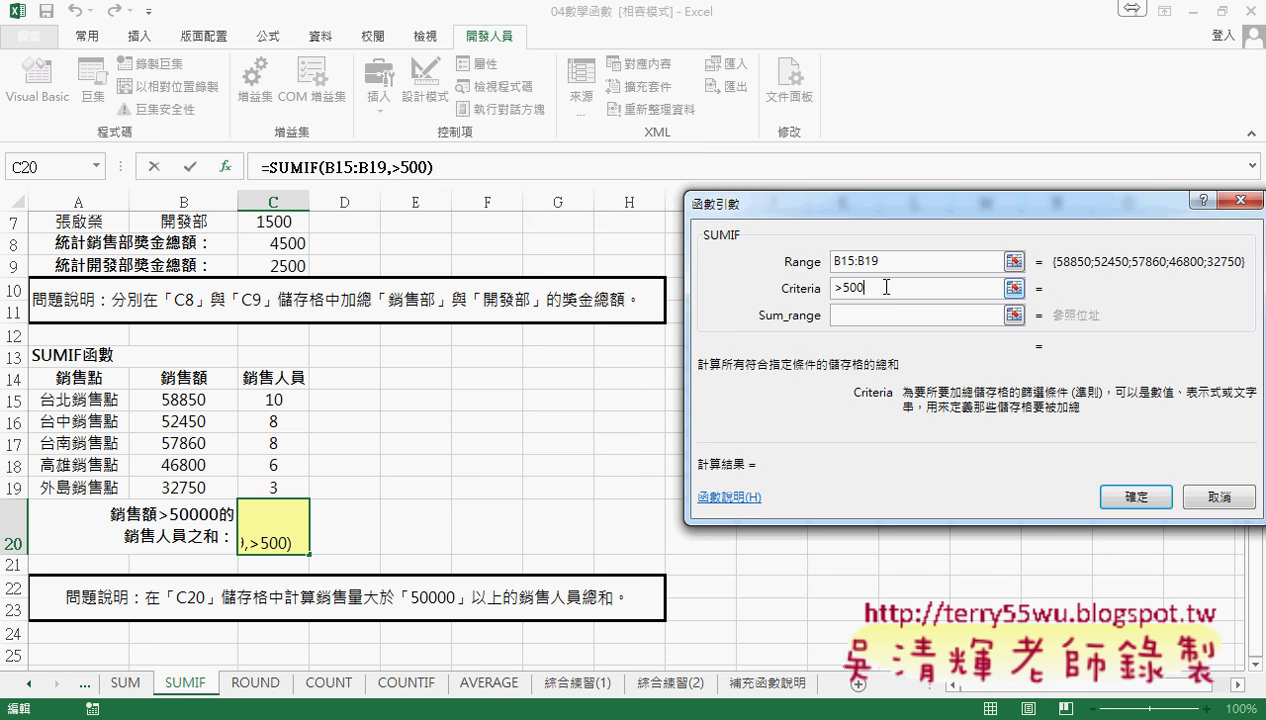
type("00")
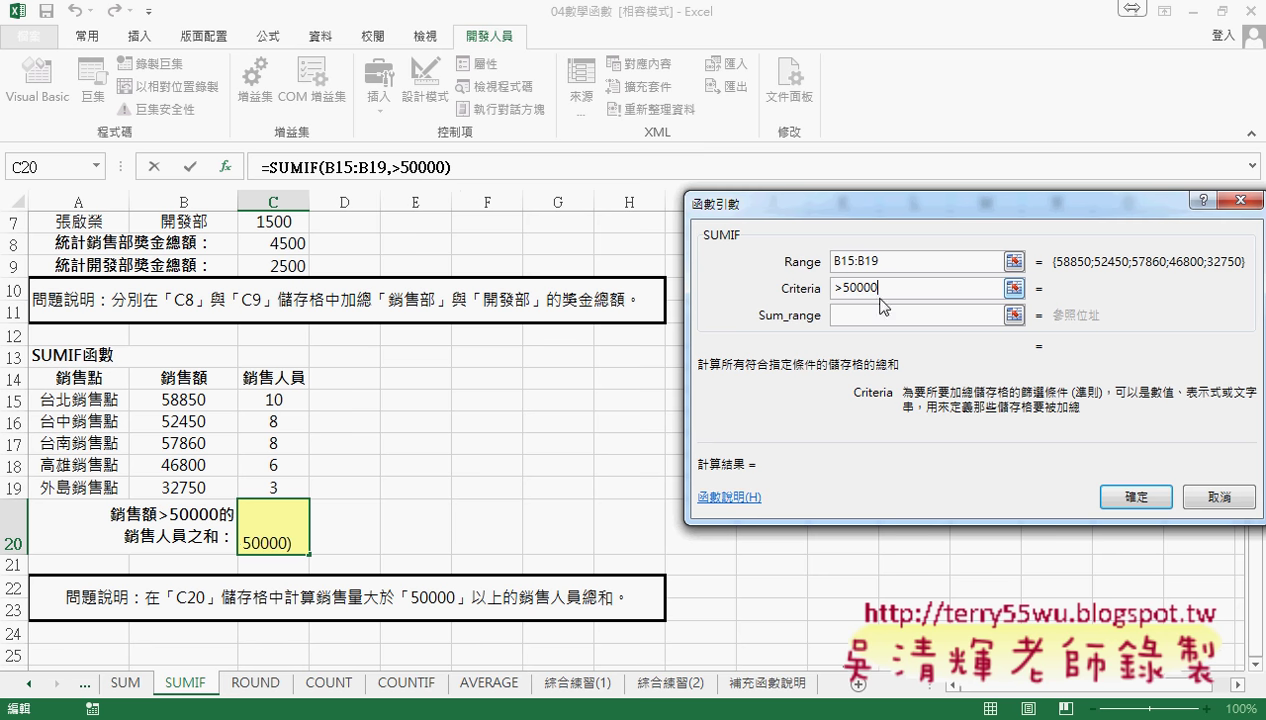
left_click(866, 315)
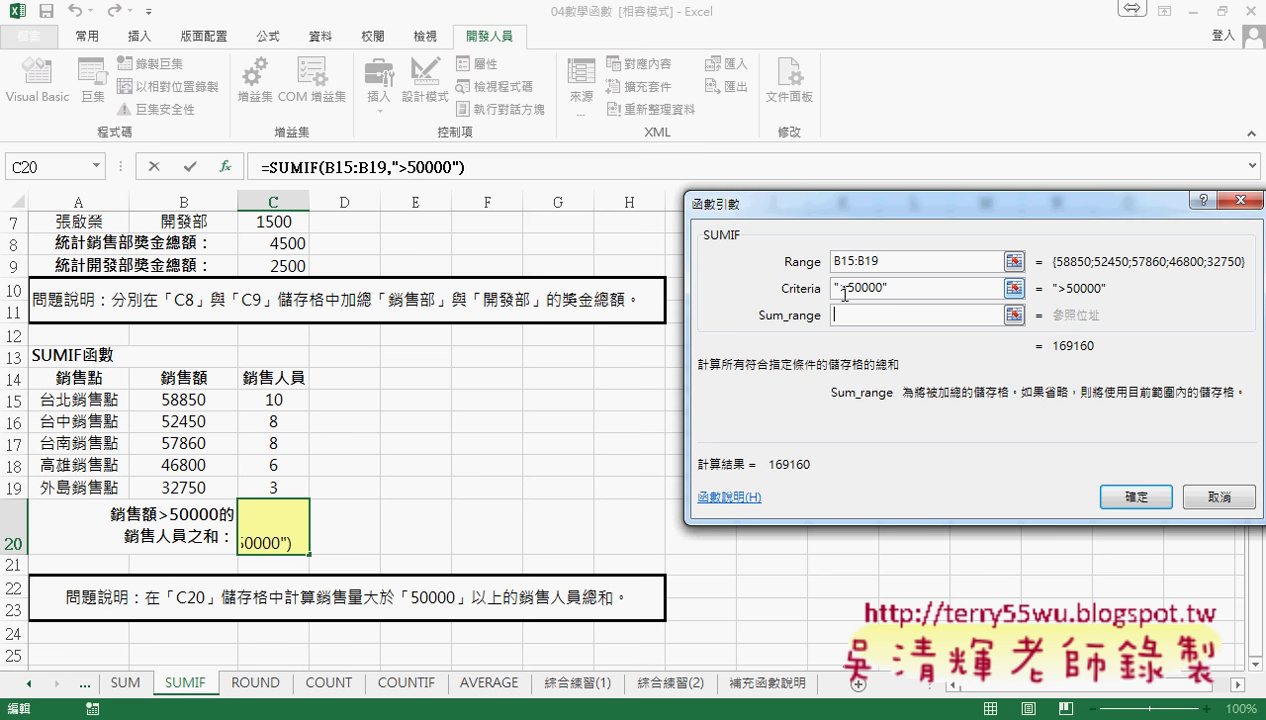
left_click_drag(836, 288, 884, 289)
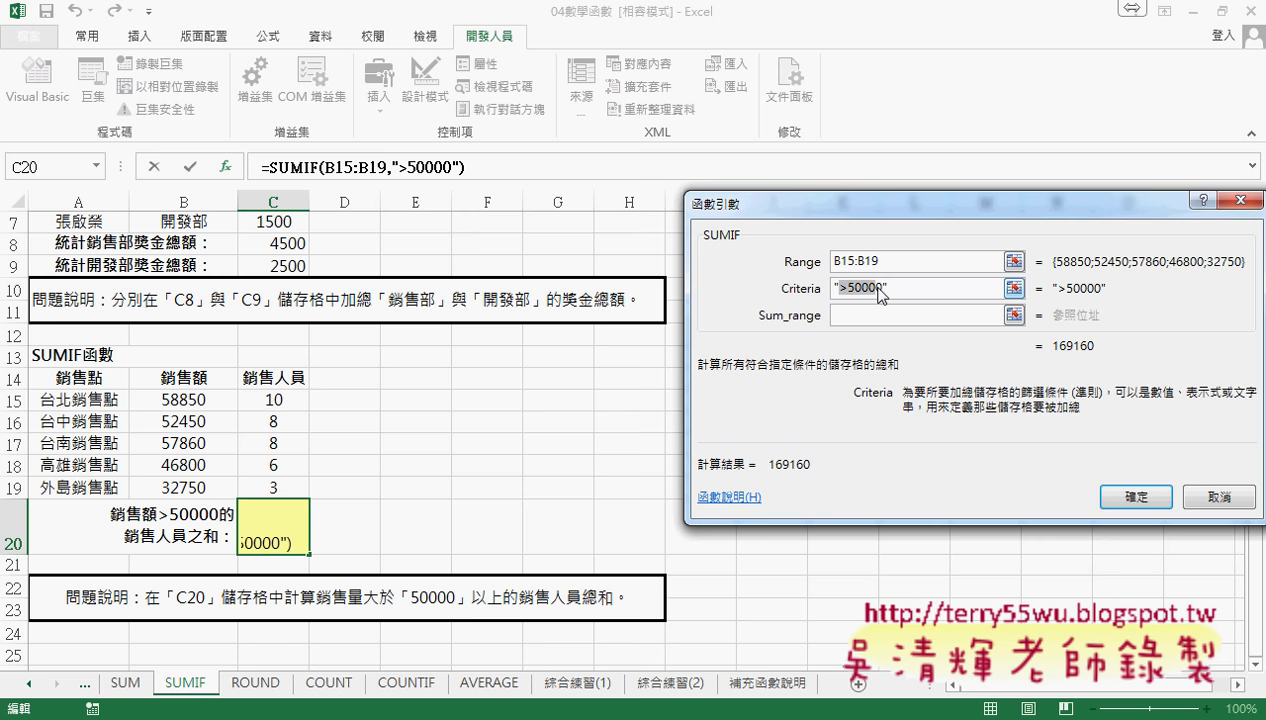
left_click(863, 316)
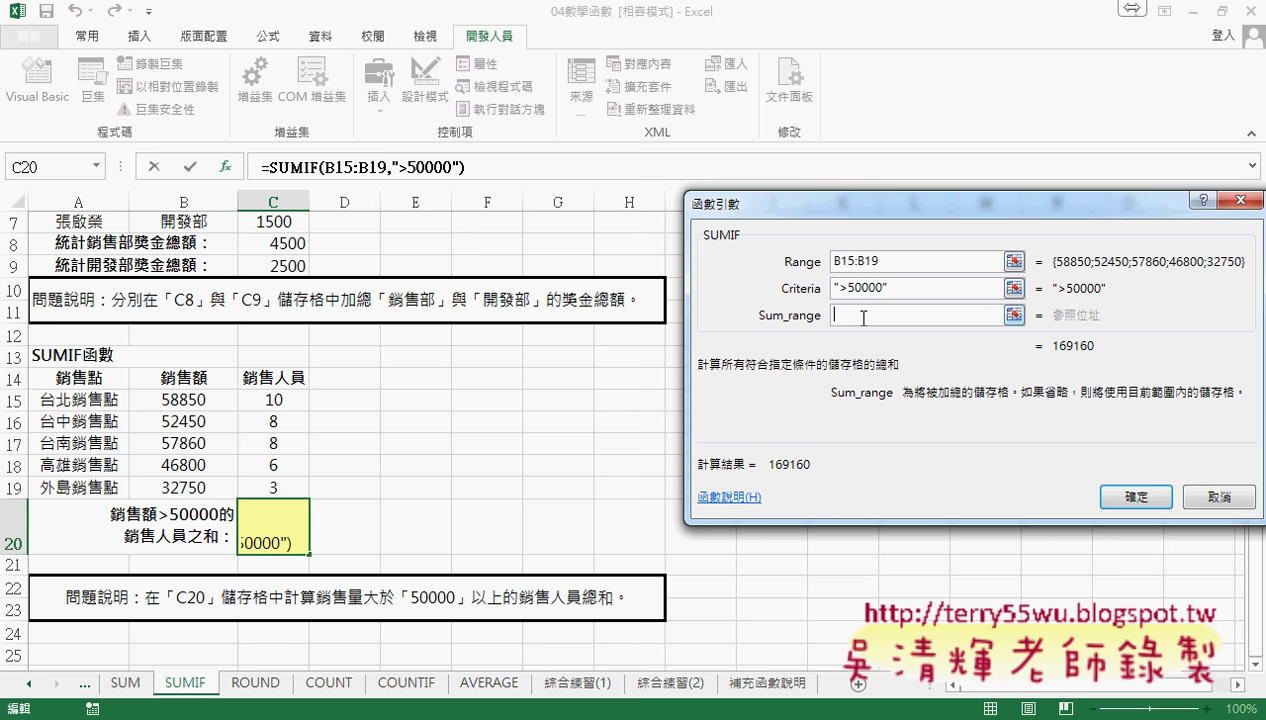
left_click_drag(274, 400, 281, 489)
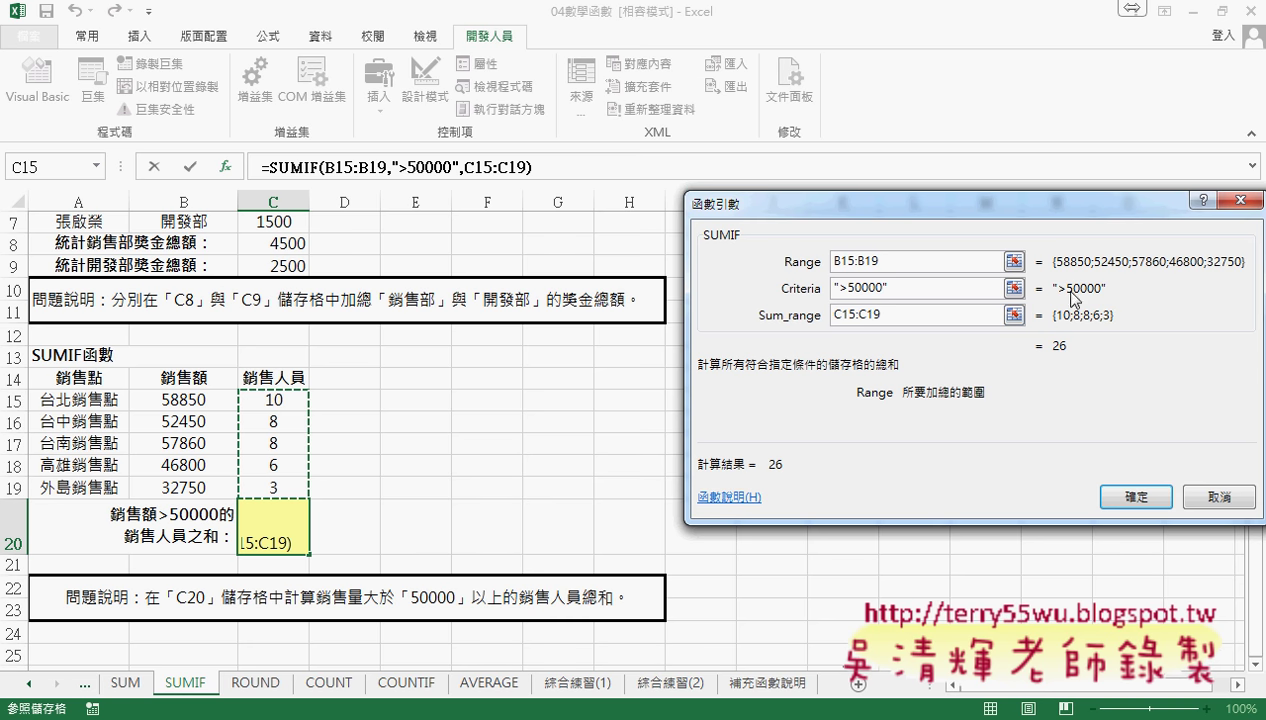
Confirm C20's formula (26), enlarge the instructions picture on 綜合練習(2), then return to SUMIF
left_click(1140, 500)
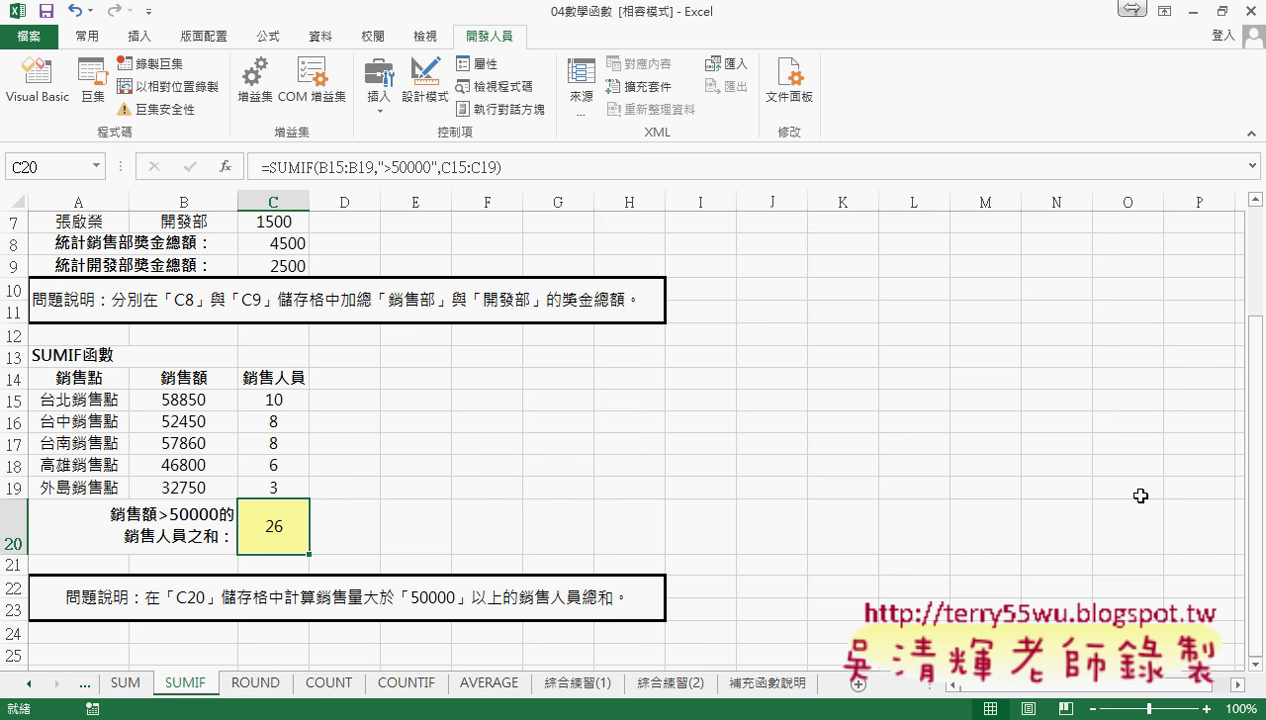
left_click(677, 683)
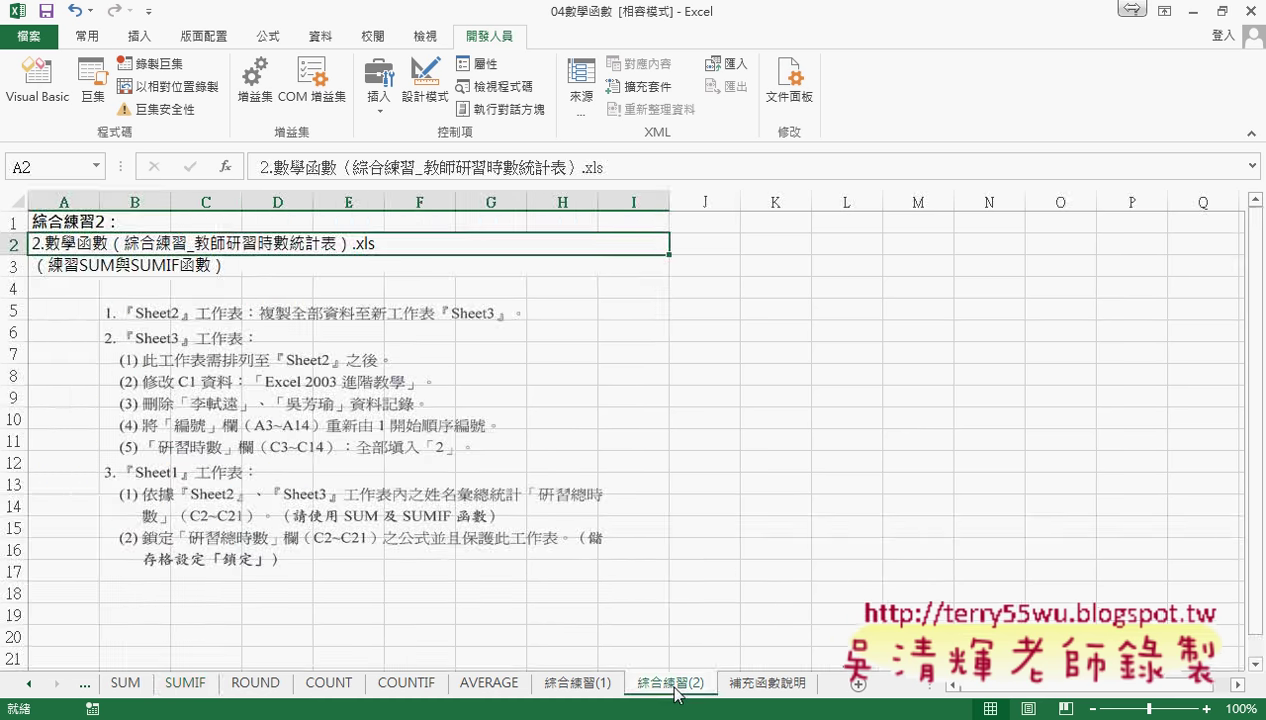
left_click(475, 500)
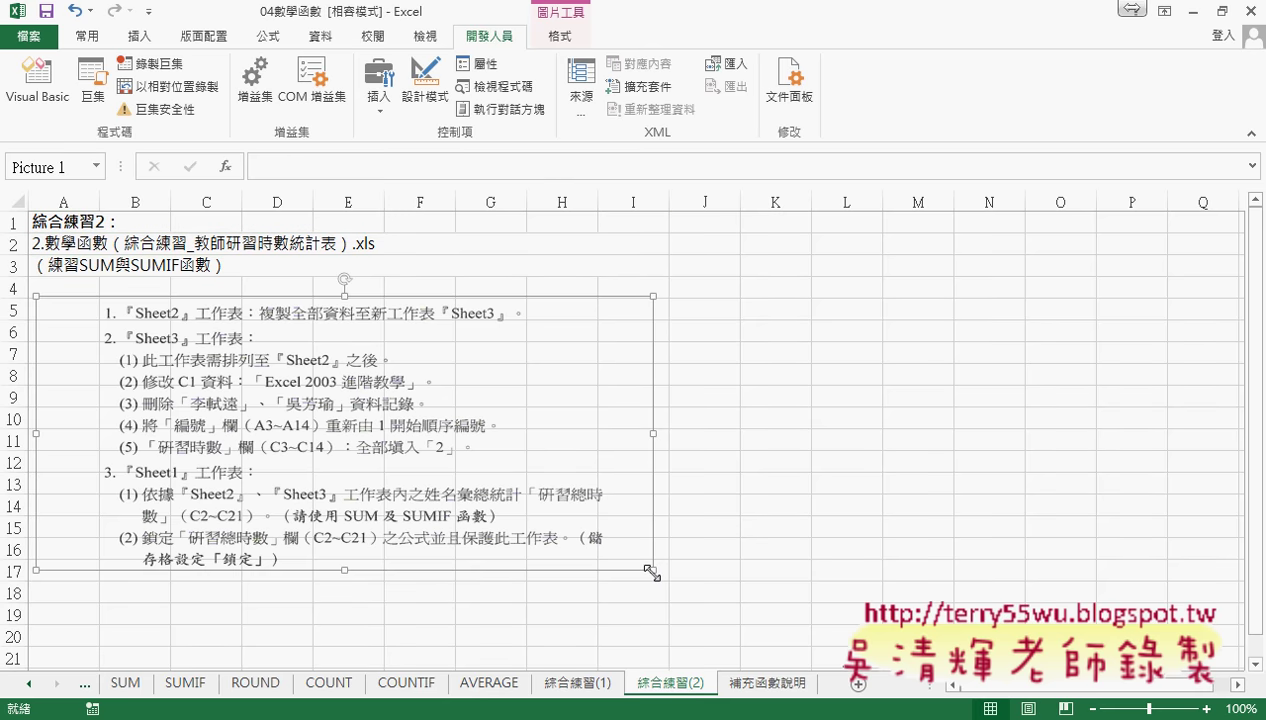
left_click_drag(652, 573, 798, 634)
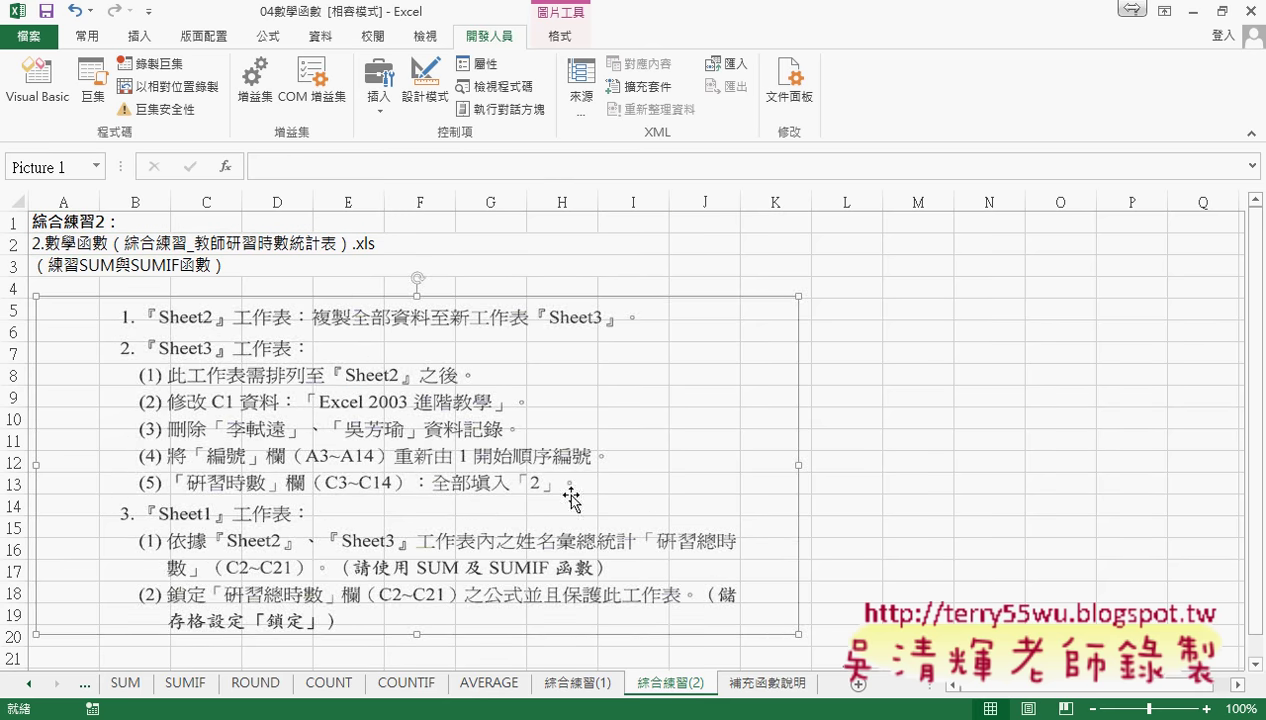
left_click(192, 684)
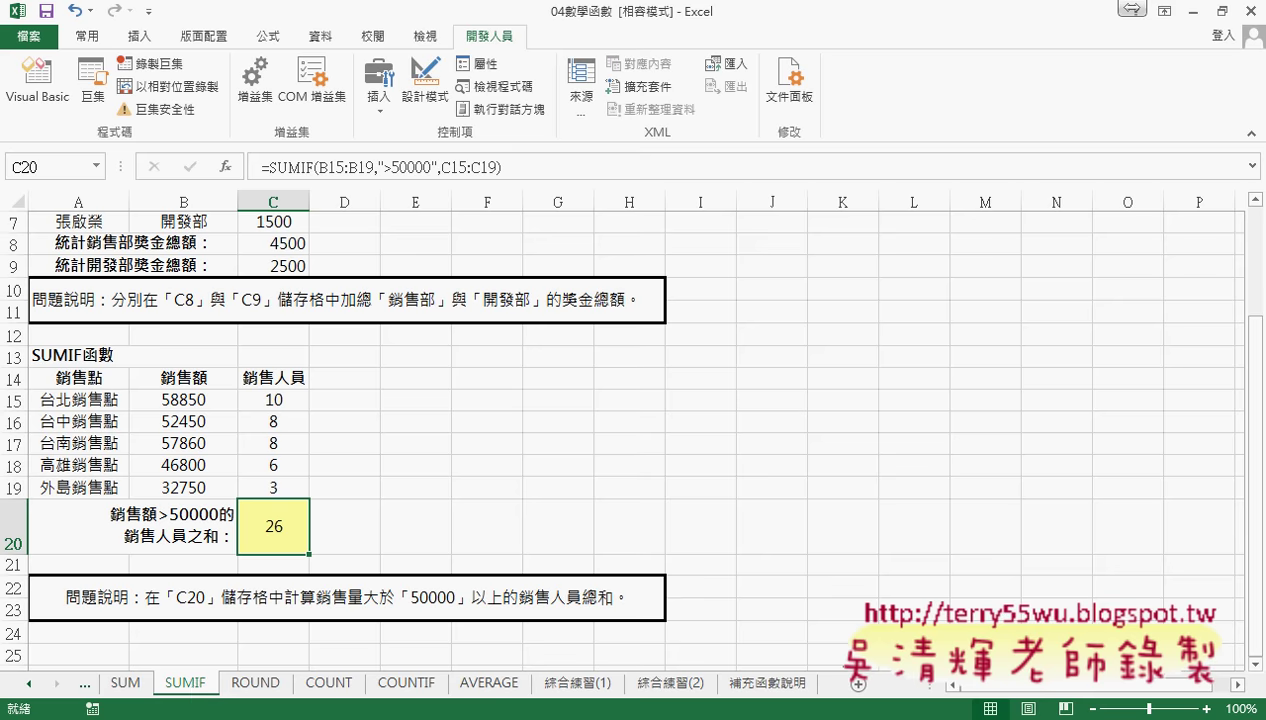
Bring Chrome forward and reload the 04_數學函數 Drive folder listing
mouse_move(210, 716)
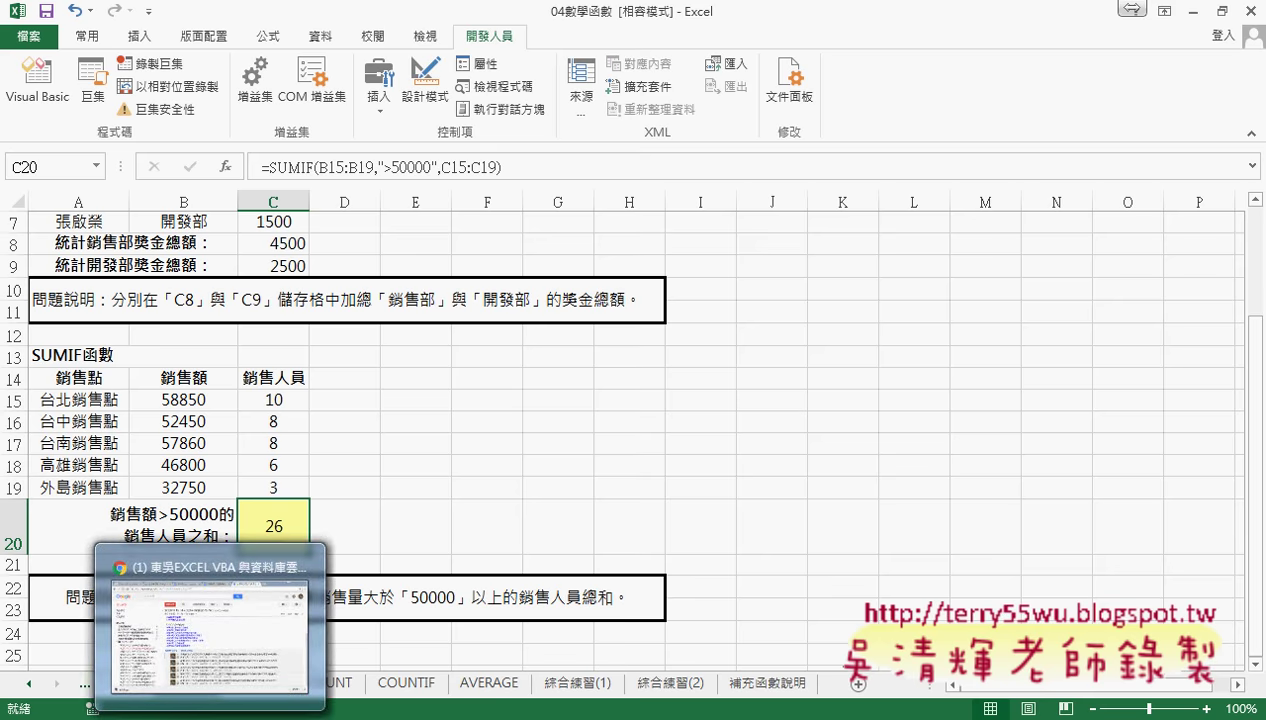
left_click(210, 630)
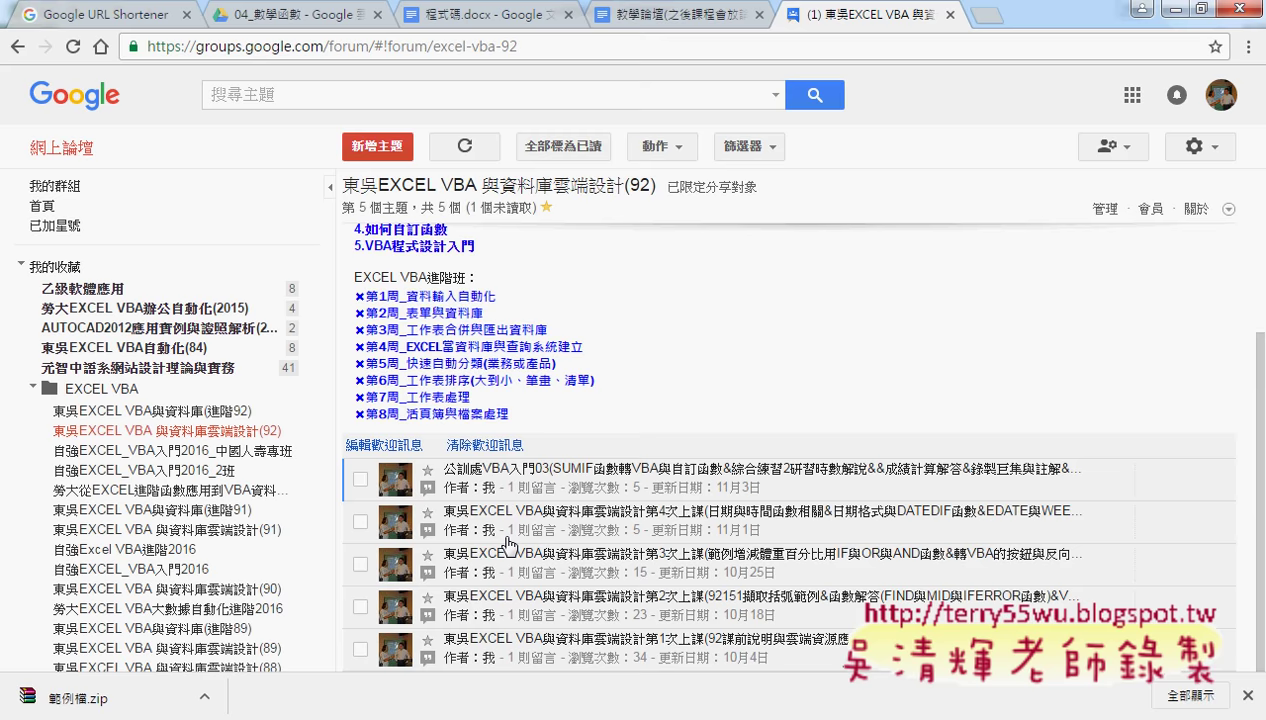
left_click(285, 18)
left_click(72, 46)
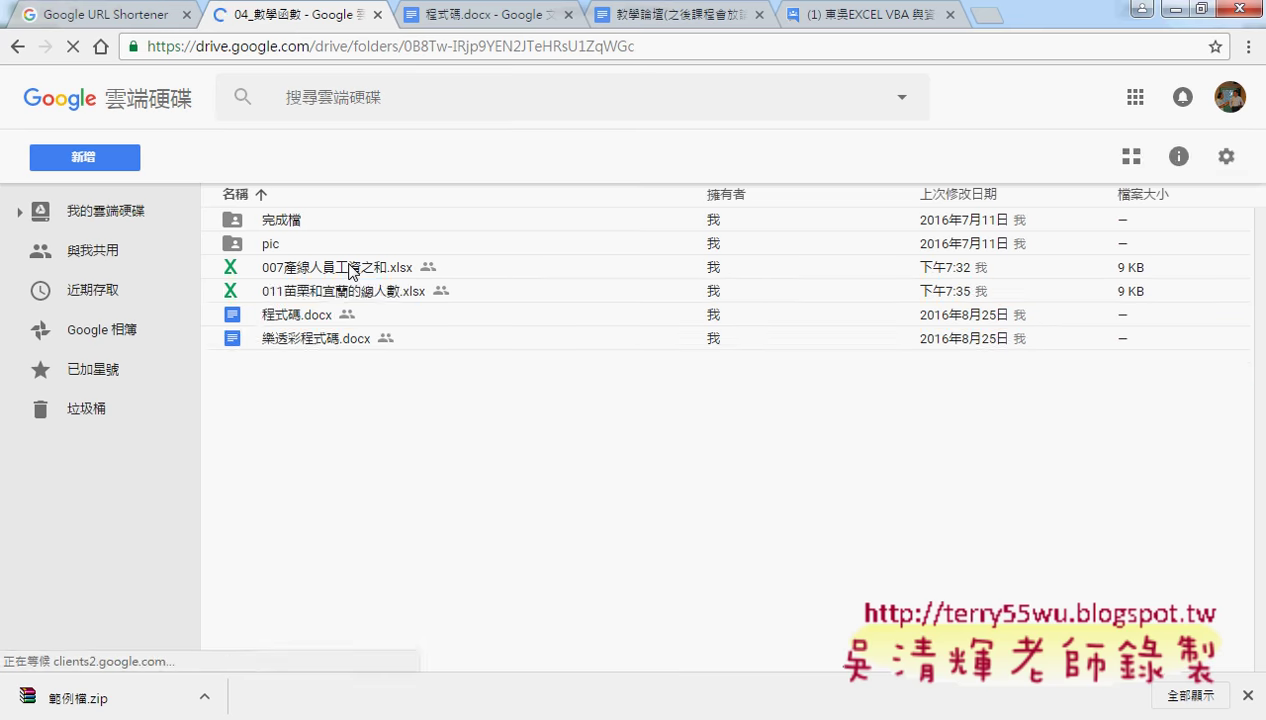
left_click(352, 270)
left_click(350, 290)
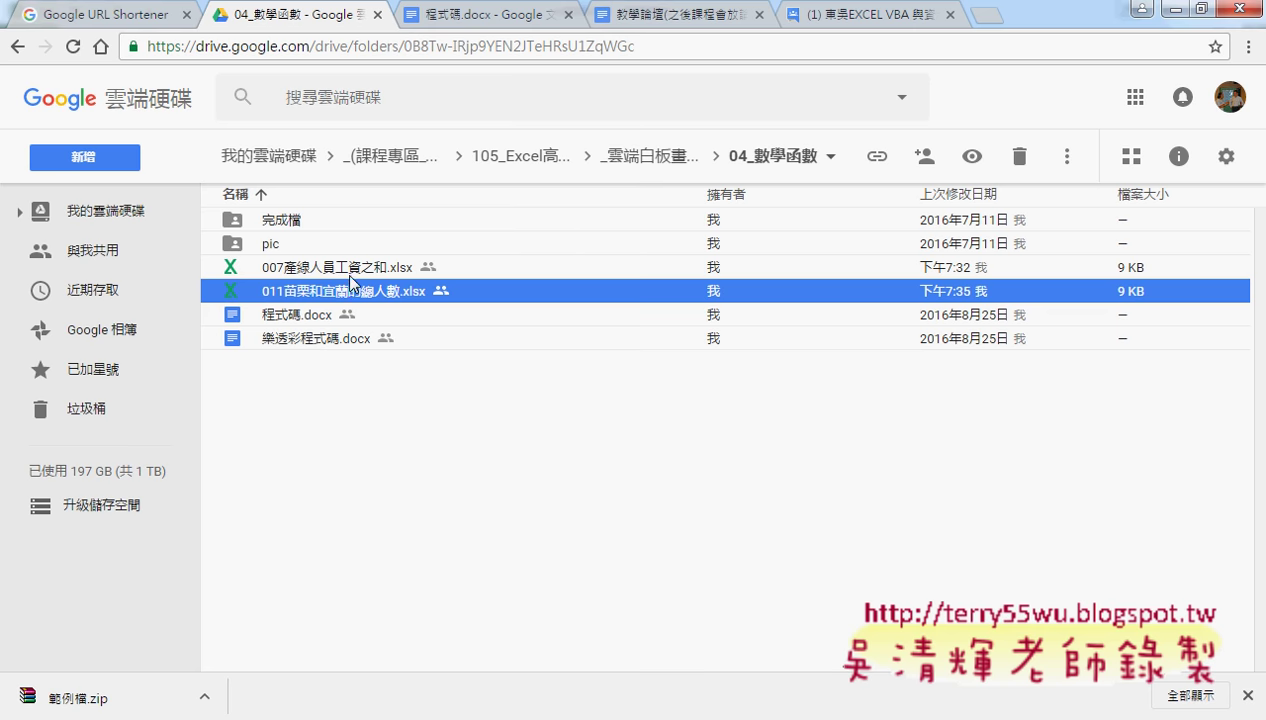
left_click(352, 272)
left_click(357, 282)
Download 007產線人員工資之和.xlsx from its preview and open it in Excel with editing enabled
double_click(355, 270)
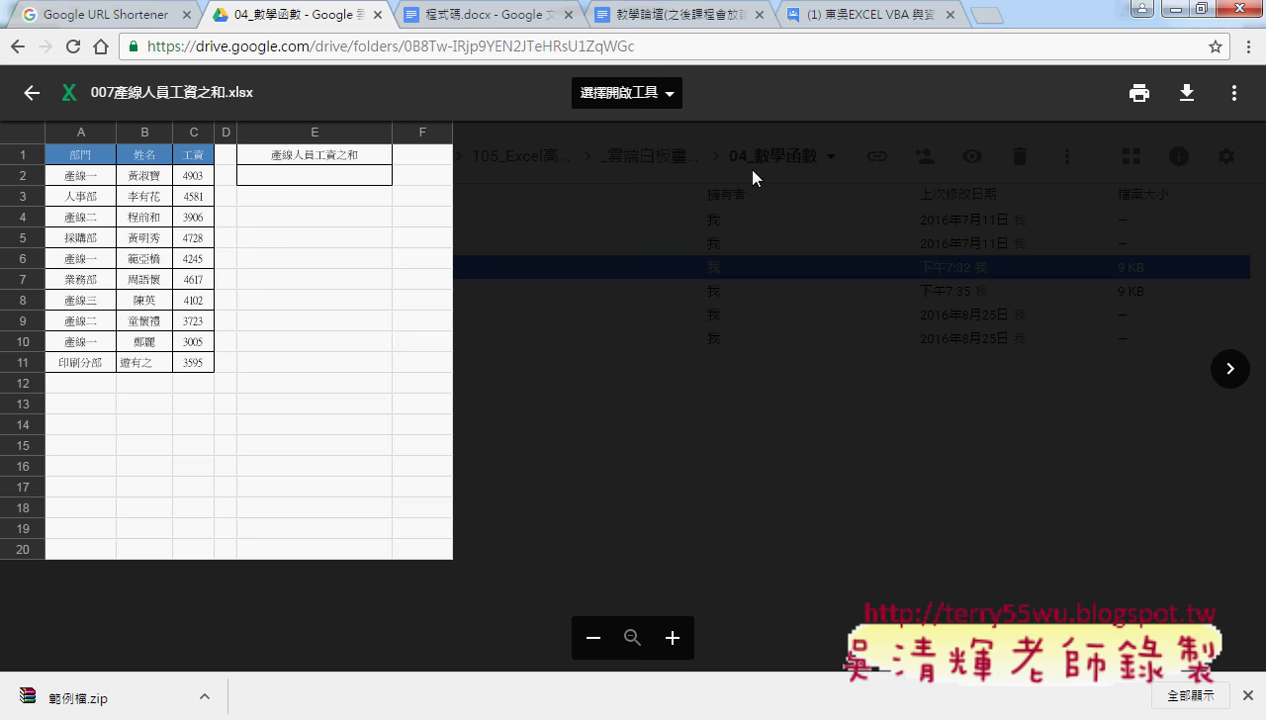
left_click(1187, 95)
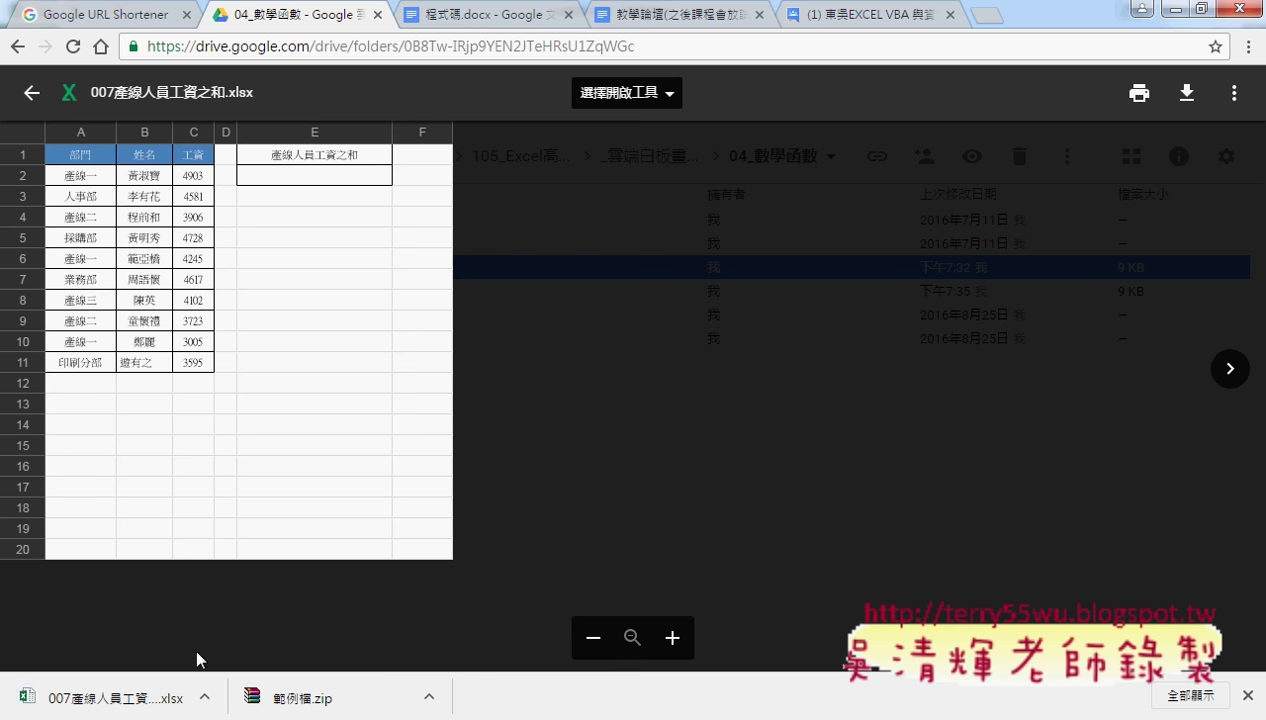
left_click(204, 697)
left_click(257, 572)
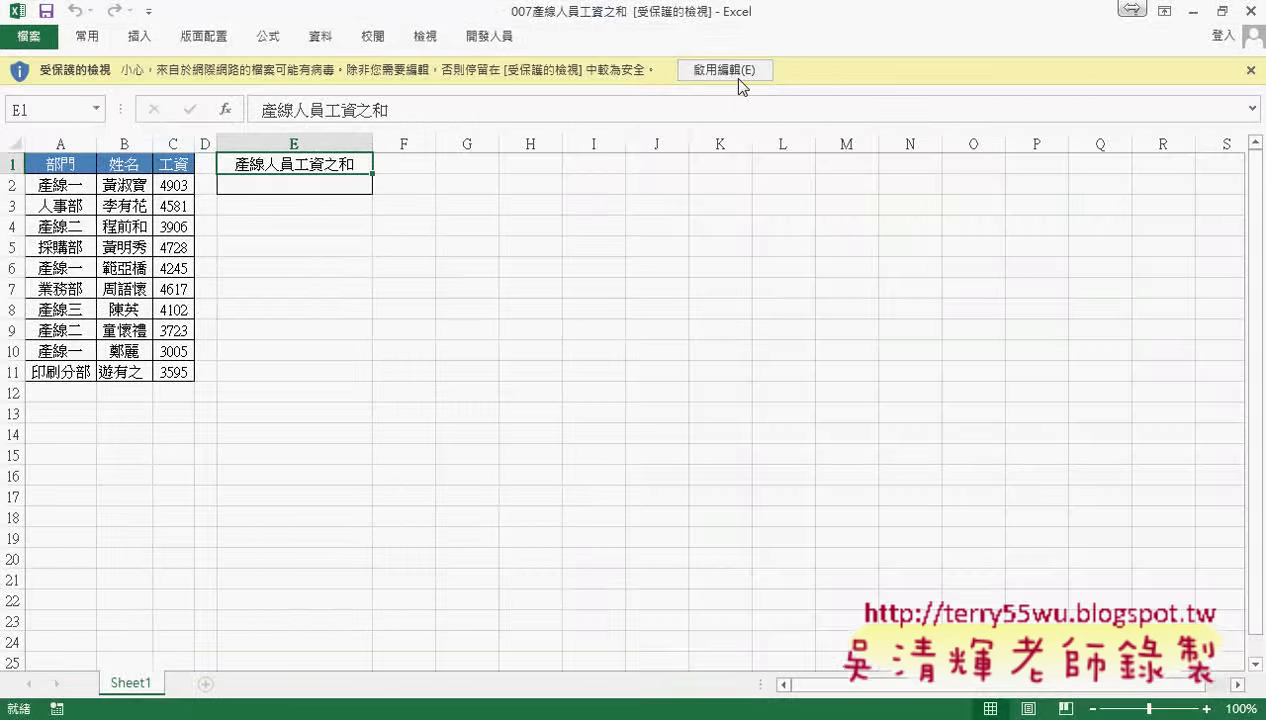
left_click(738, 74)
left_click(1195, 14)
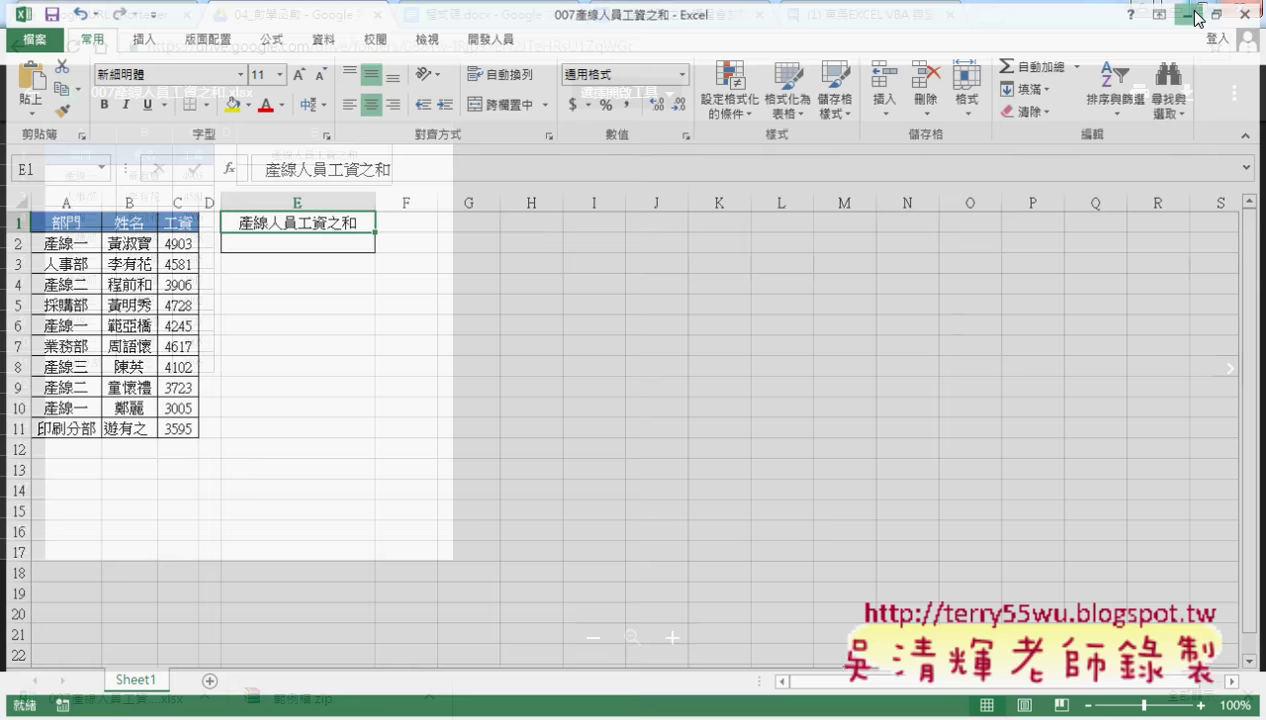
Download 011苗栗和宜蘭的總人數.xlsx from the folder and open it in Excel
left_click(27, 100)
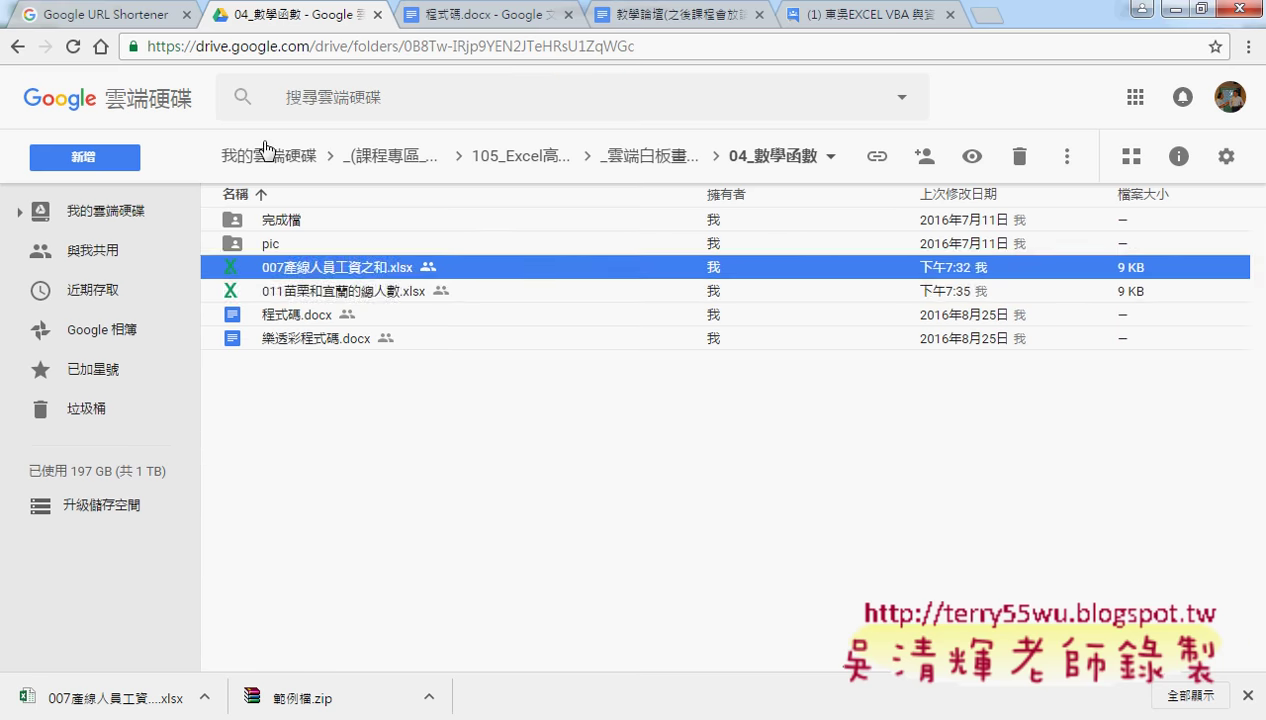
left_click(413, 299)
right_click(391, 292)
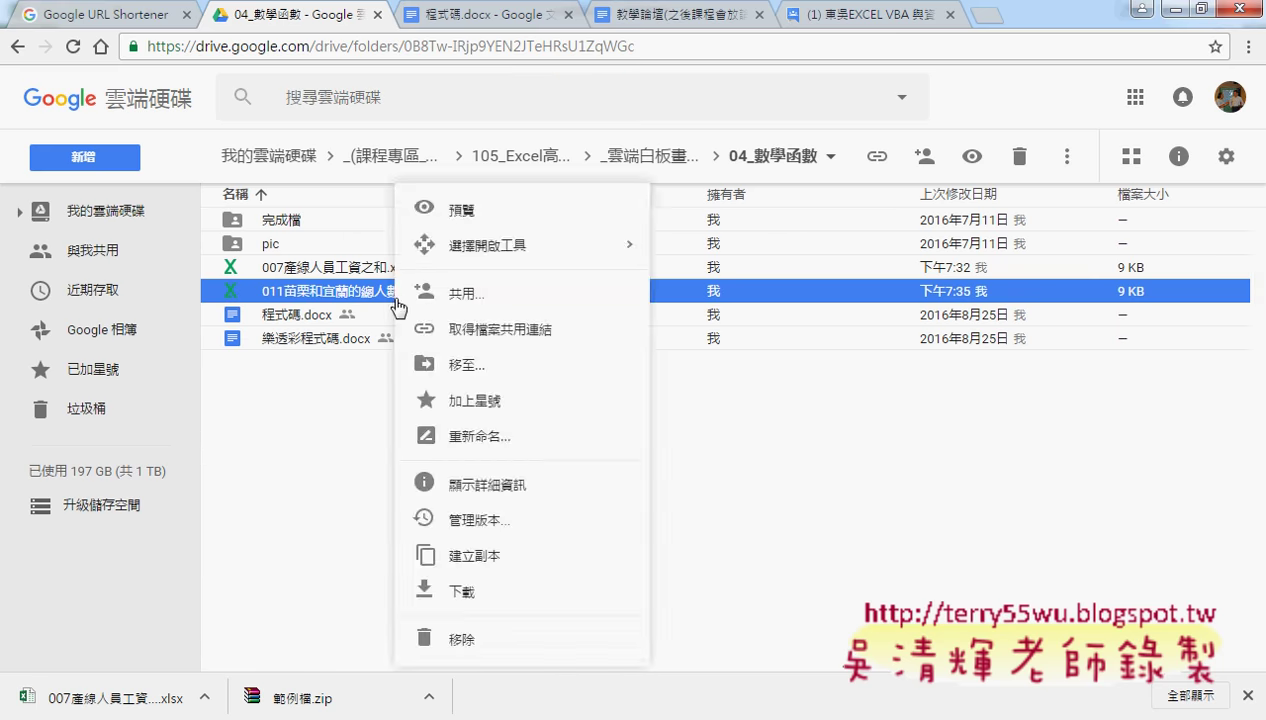
left_click(458, 590)
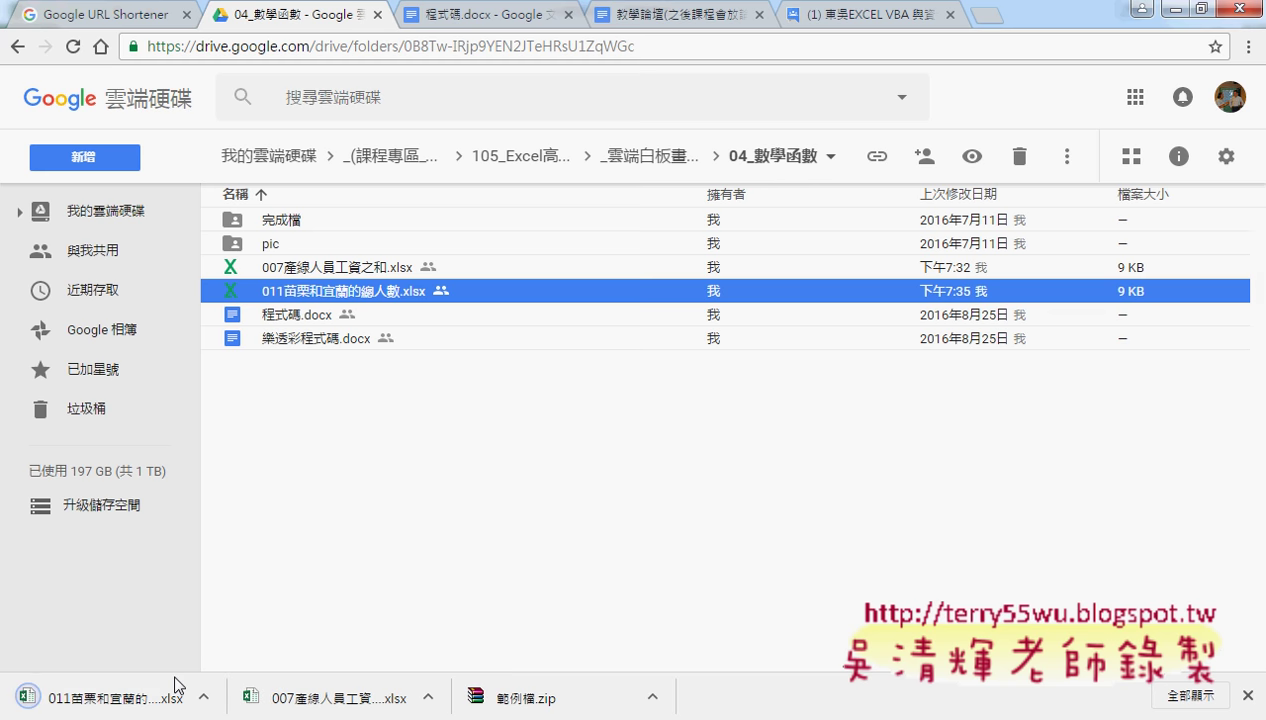
left_click(206, 700)
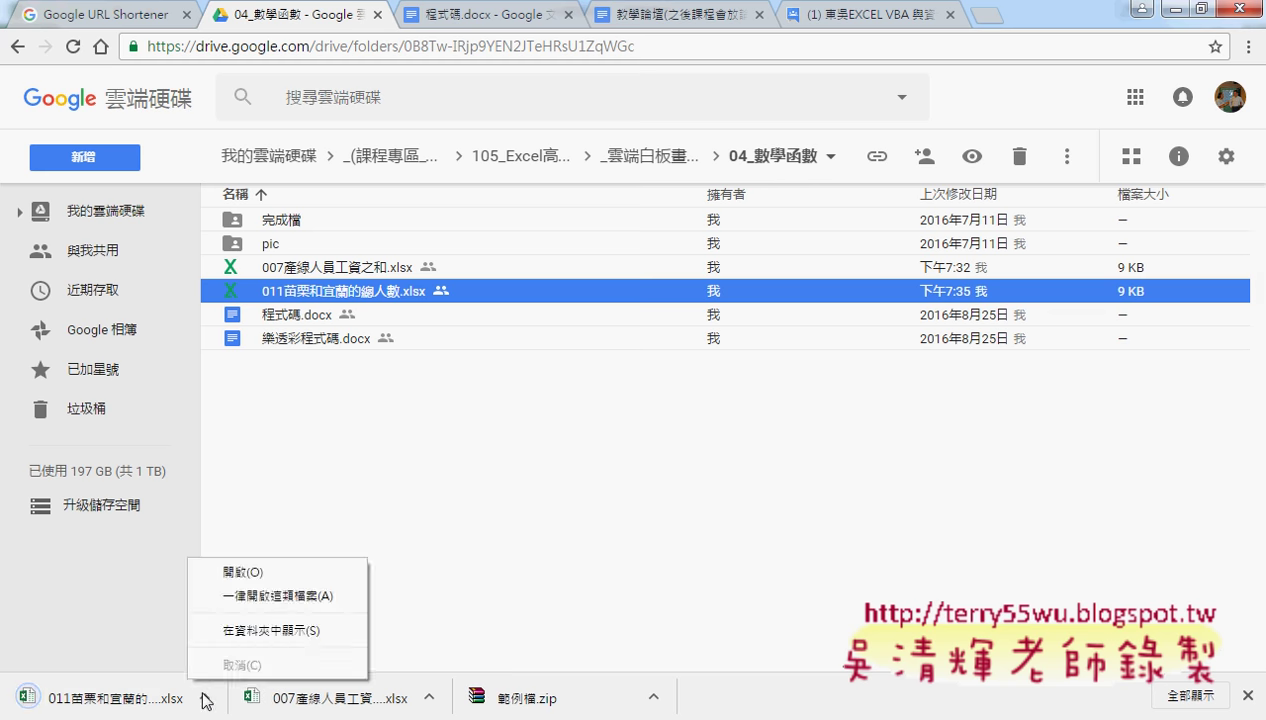
left_click(265, 568)
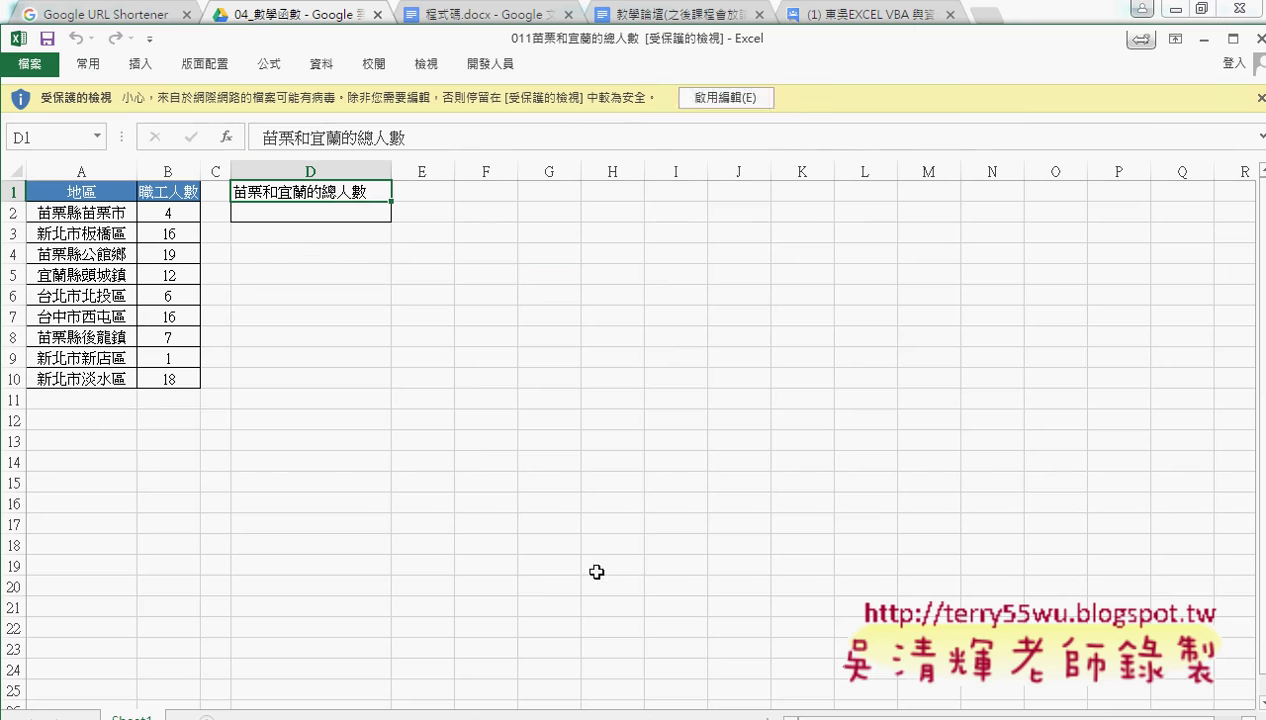
Enable editing and maximize the 011 workbook, then bring up 007 and select E2
left_click(717, 100)
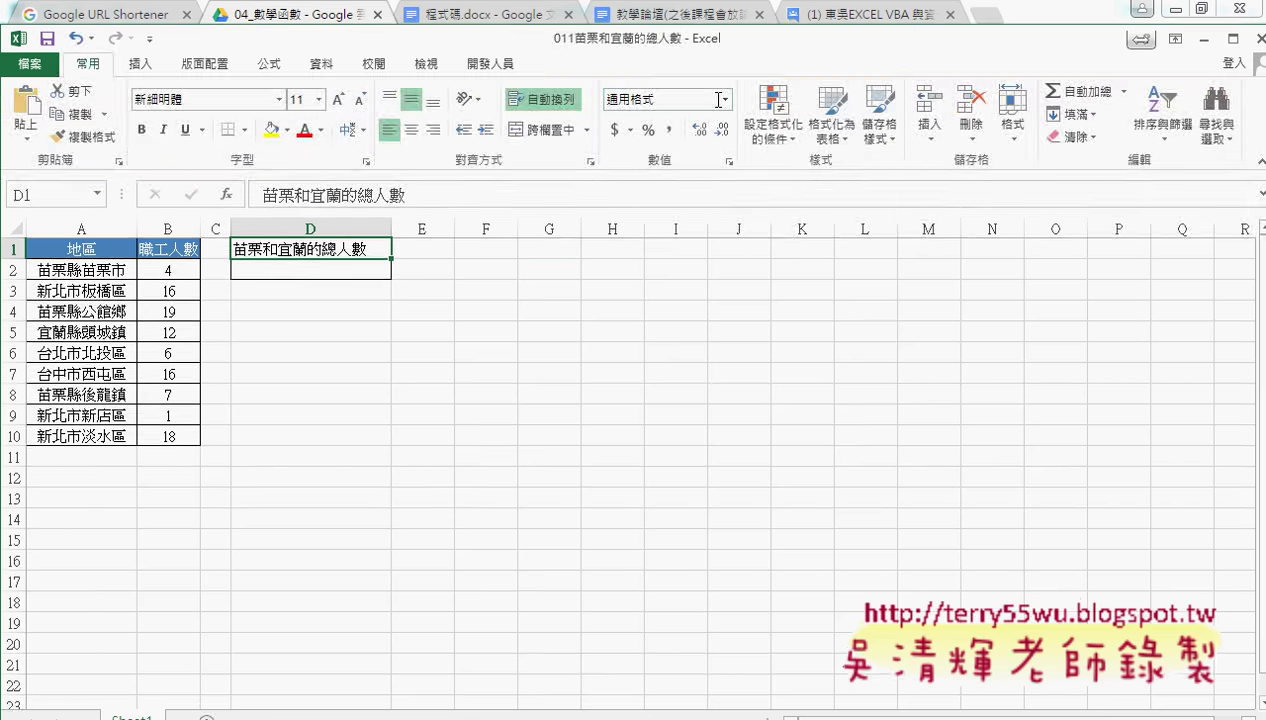
left_click(1234, 40)
mouse_move(369, 700)
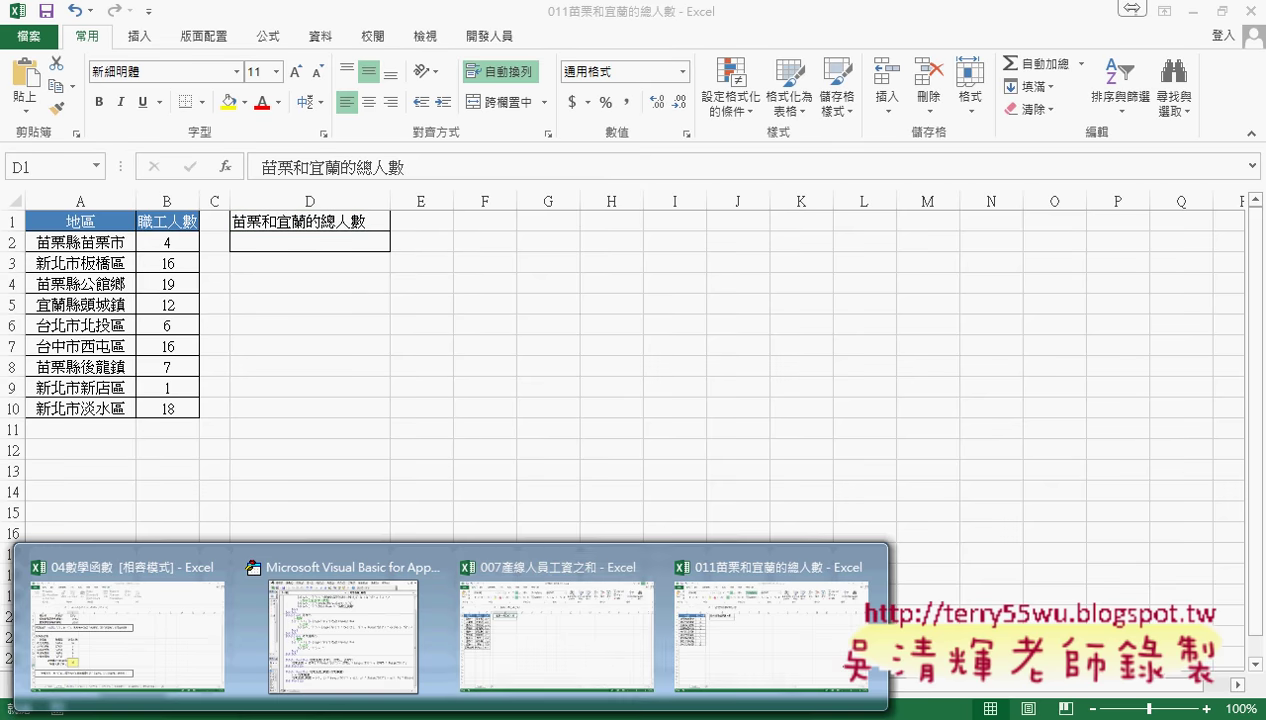
left_click(595, 655)
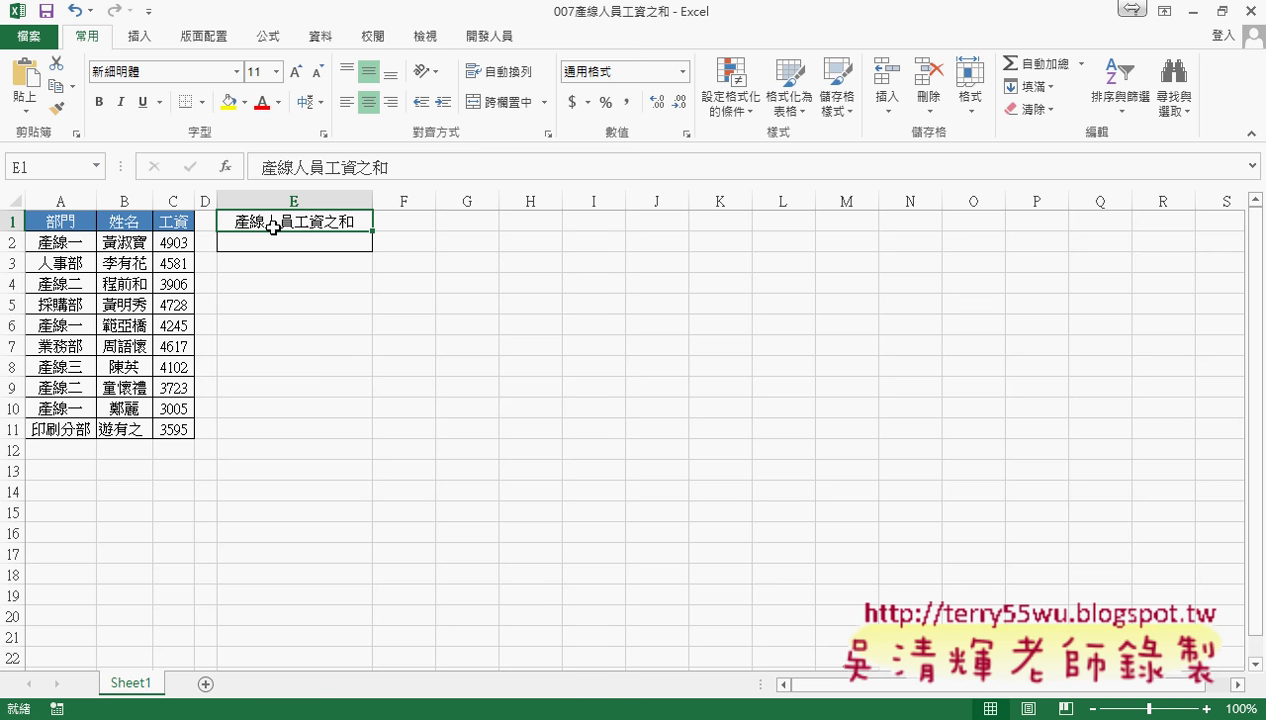
left_click(331, 241)
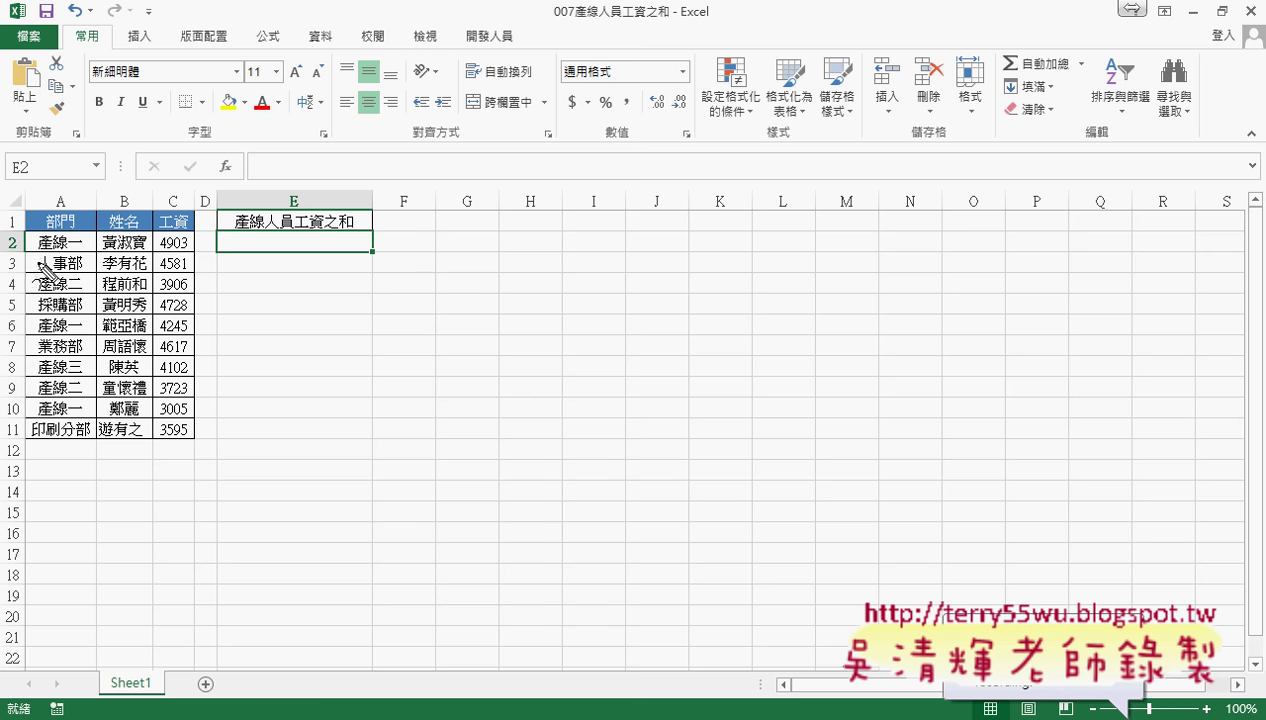
left_click_drag(40, 252, 84, 253)
left_click_drag(40, 290, 82, 291)
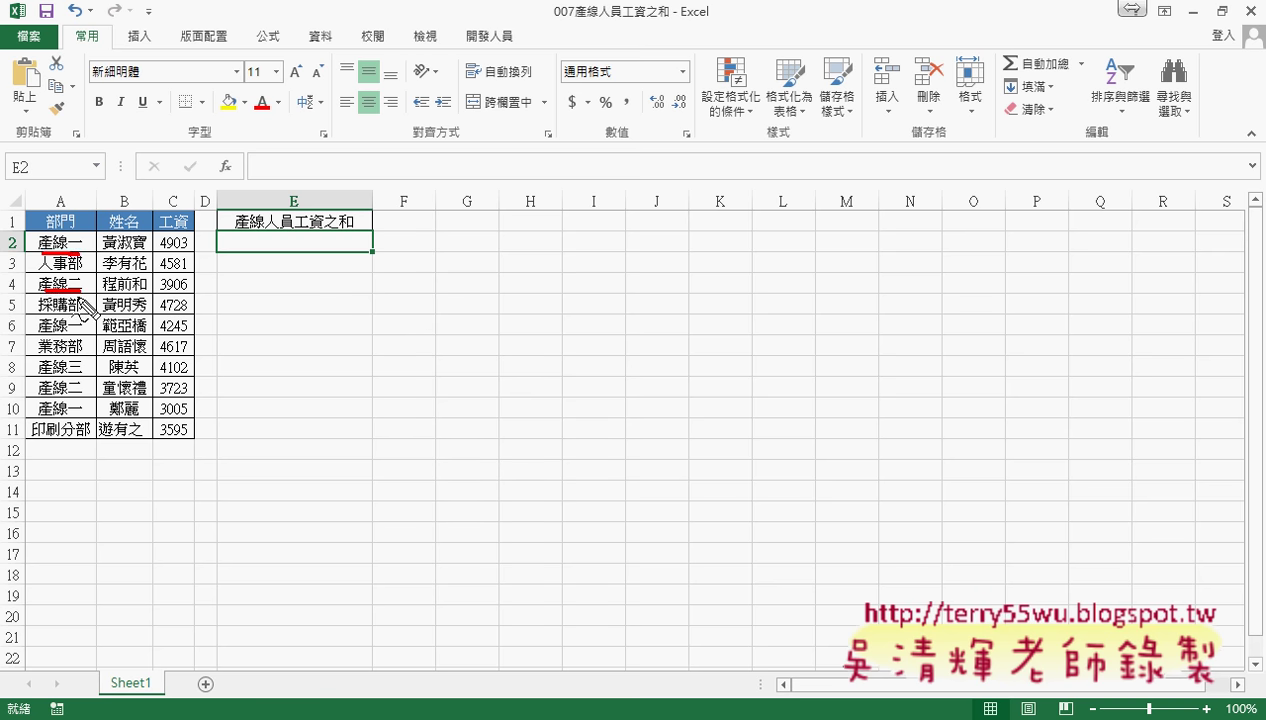
left_click_drag(42, 337, 84, 336)
left_click_drag(48, 377, 82, 375)
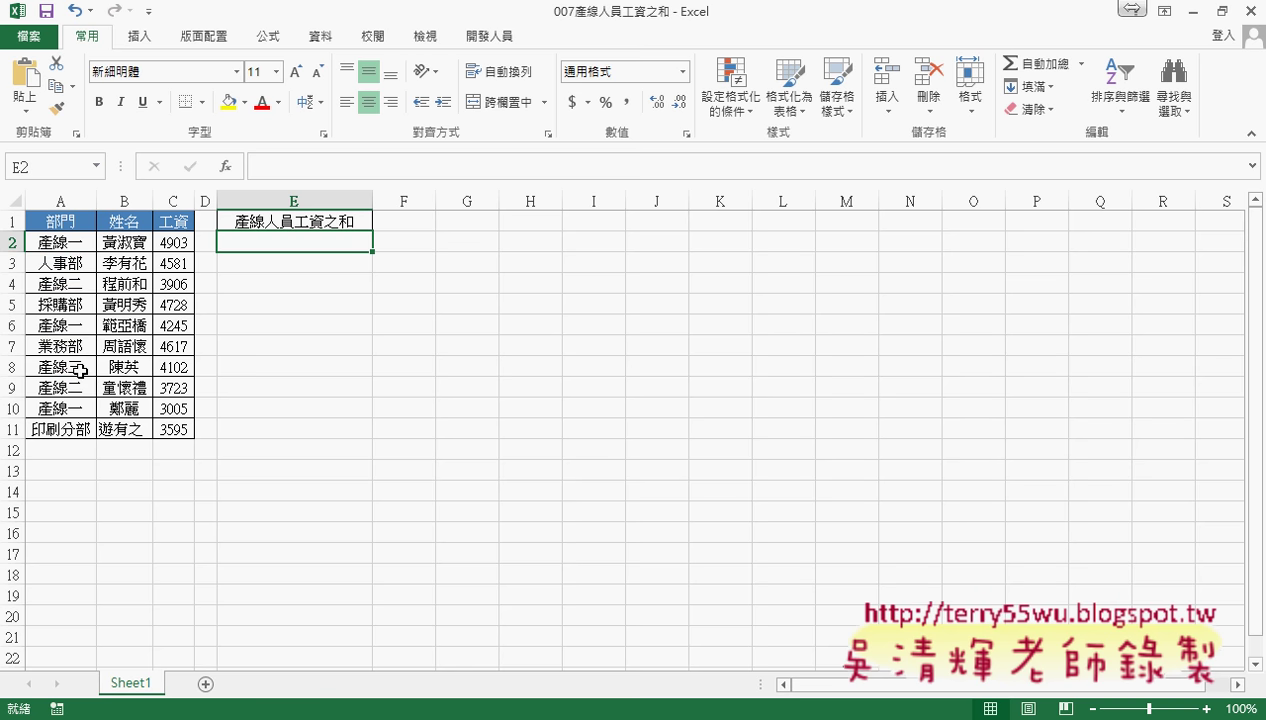
Sort the 007 table A→Z by 部門, undo it, and switch to the 011 workbook
left_click(56, 220)
left_click(322, 37)
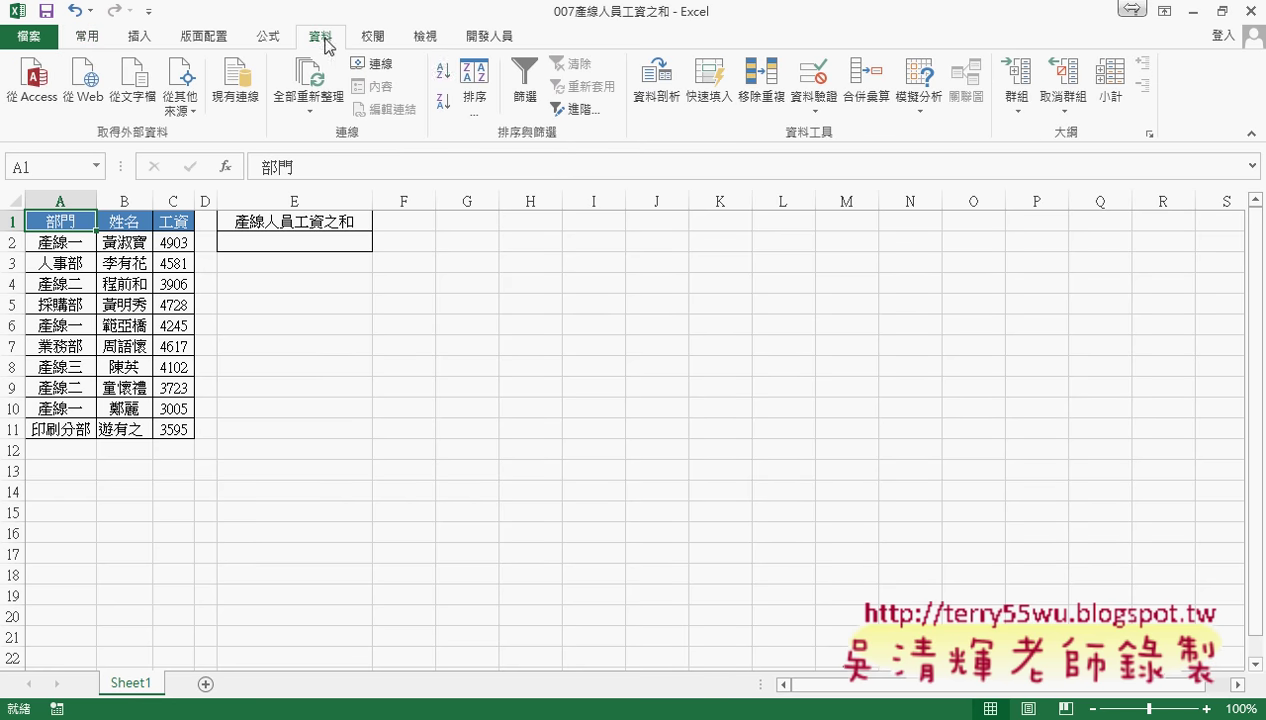
left_click(445, 74)
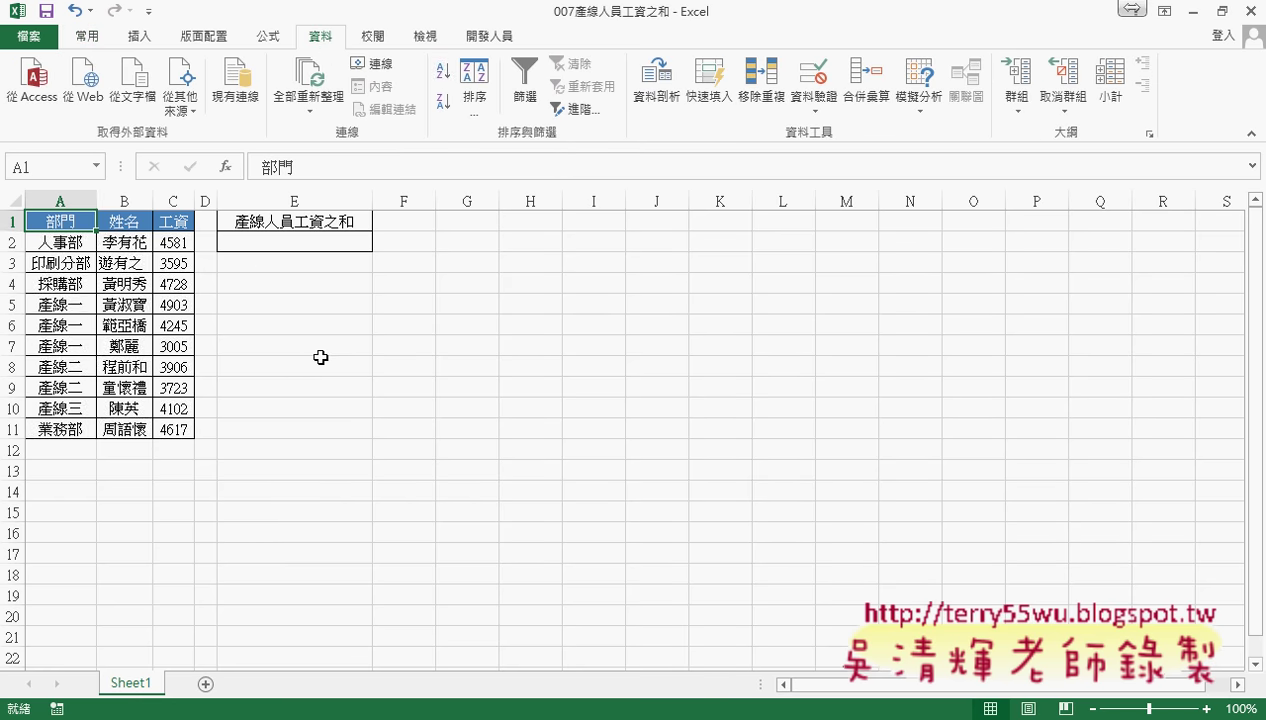
key("ctrl+z")
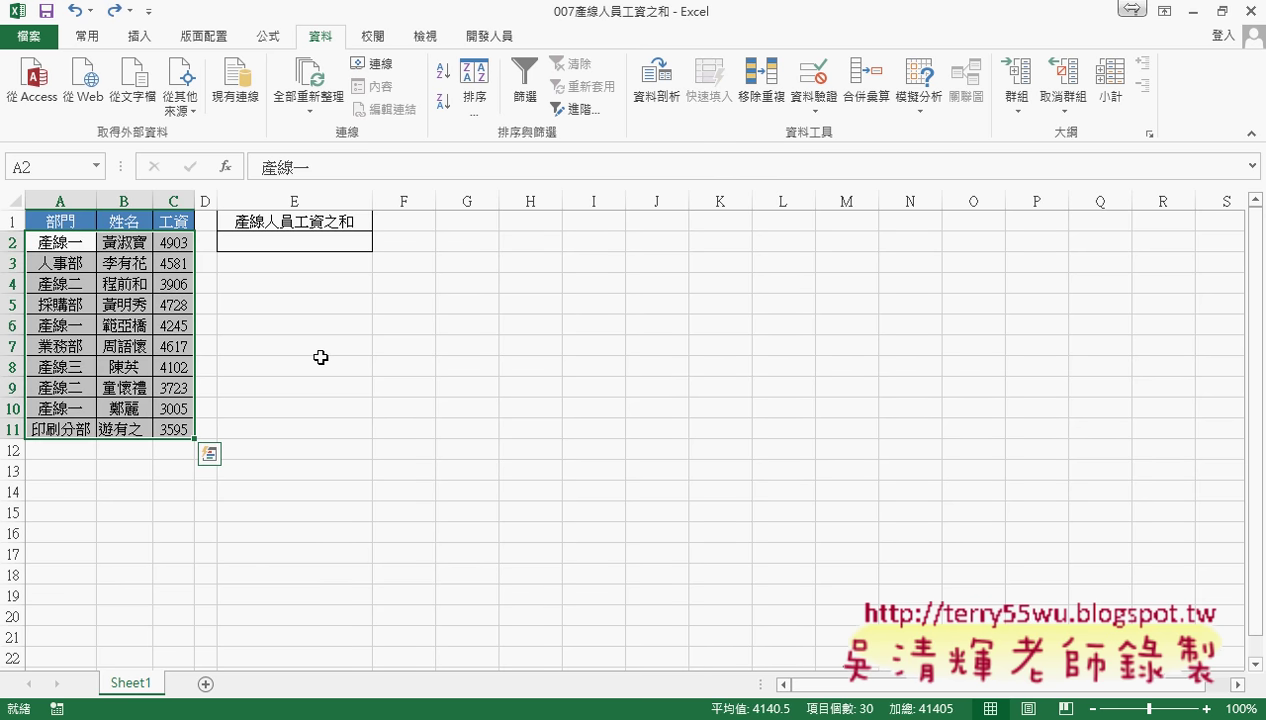
left_click(450, 716)
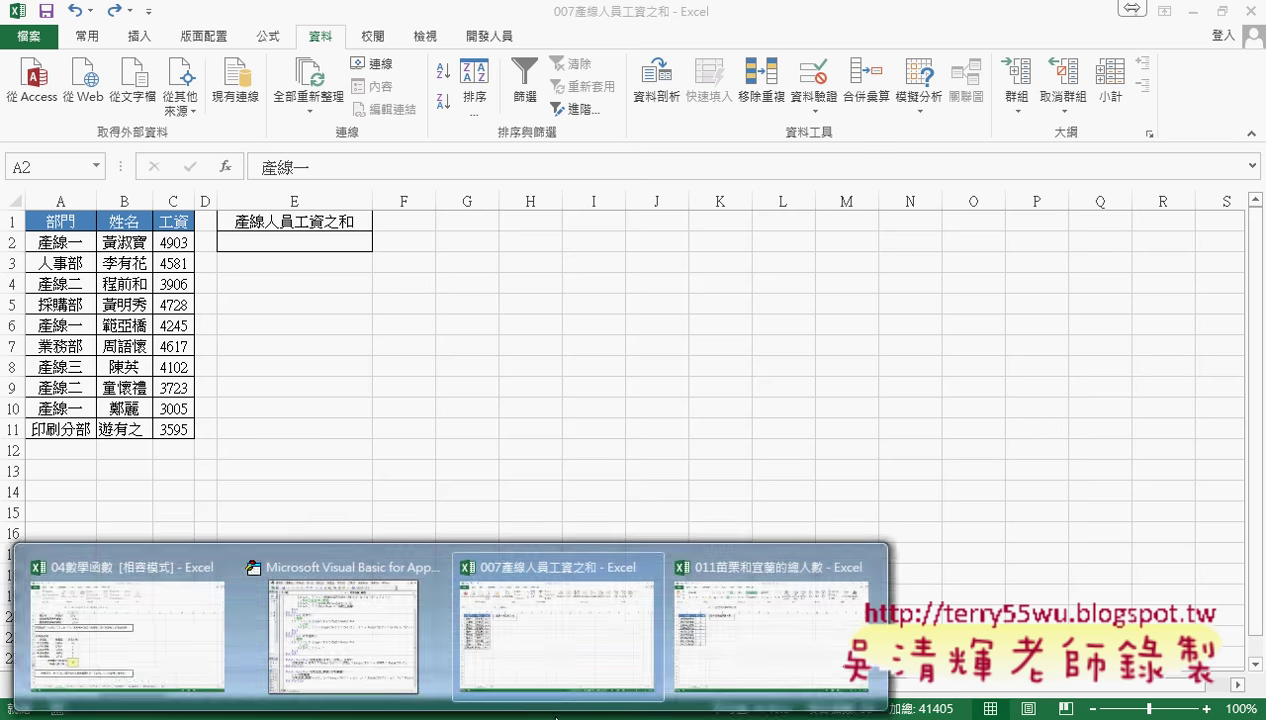
left_click(790, 643)
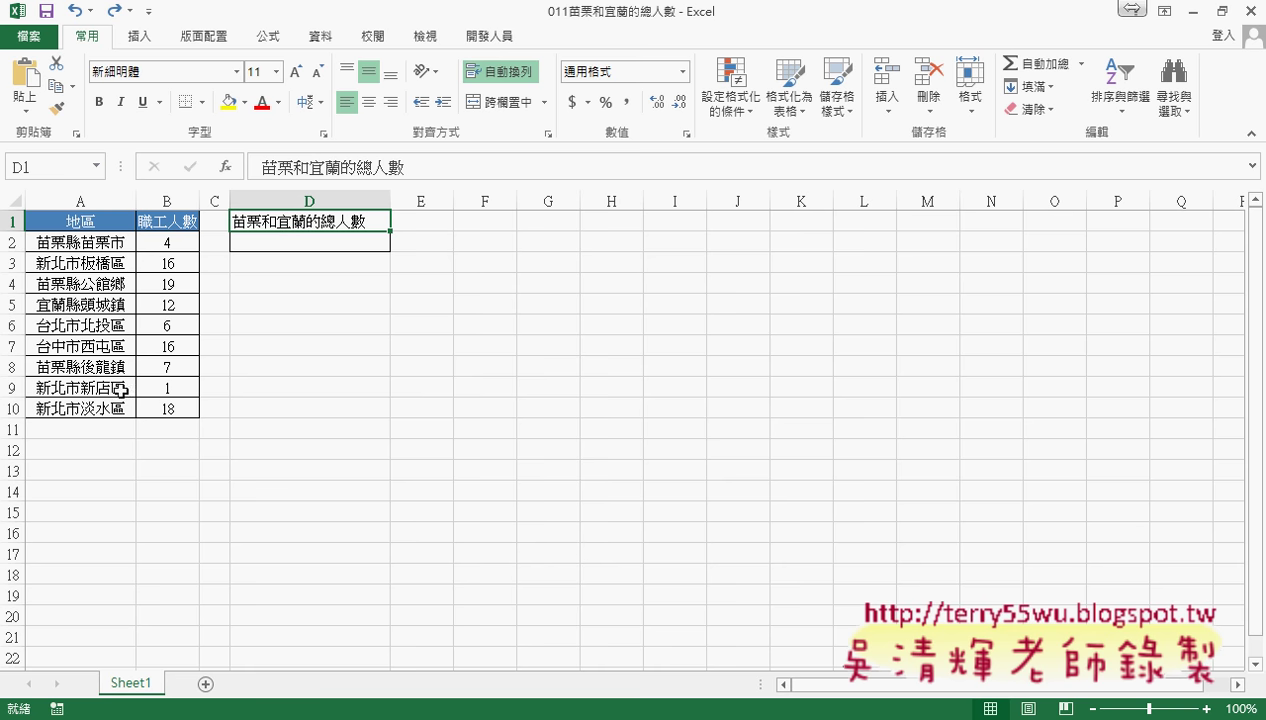
left_click(55, 243)
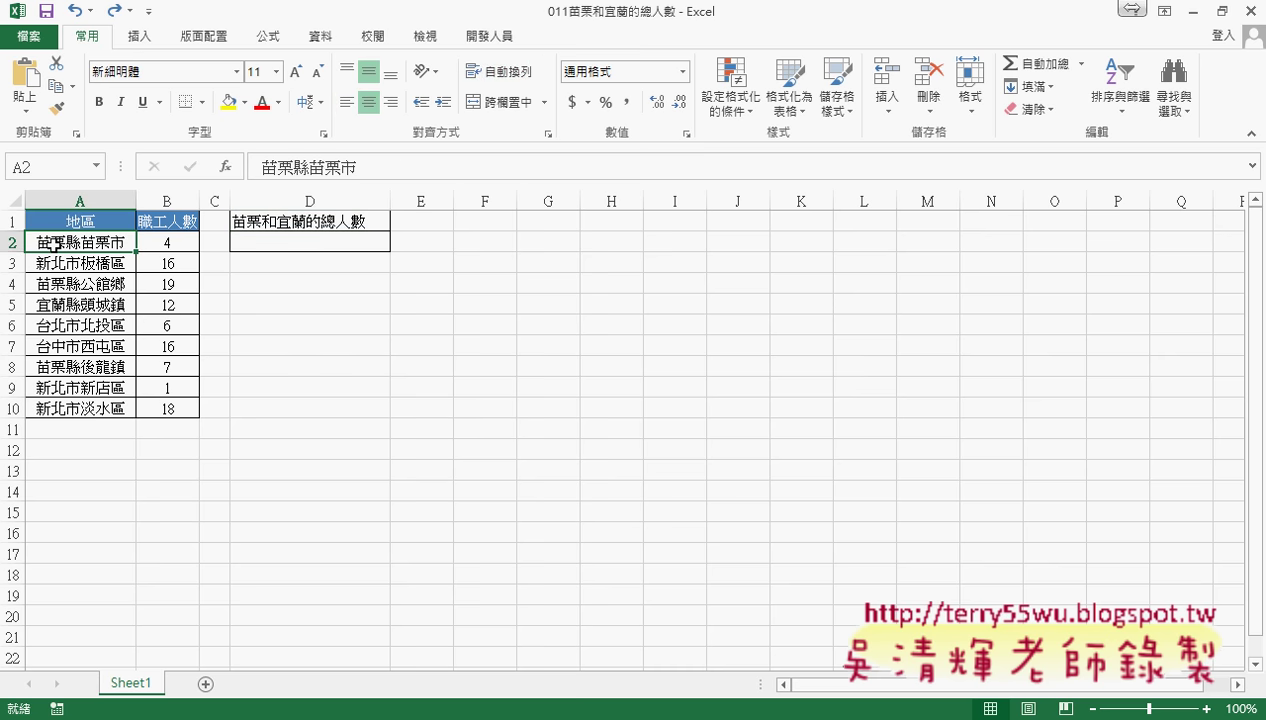
left_click(60, 288)
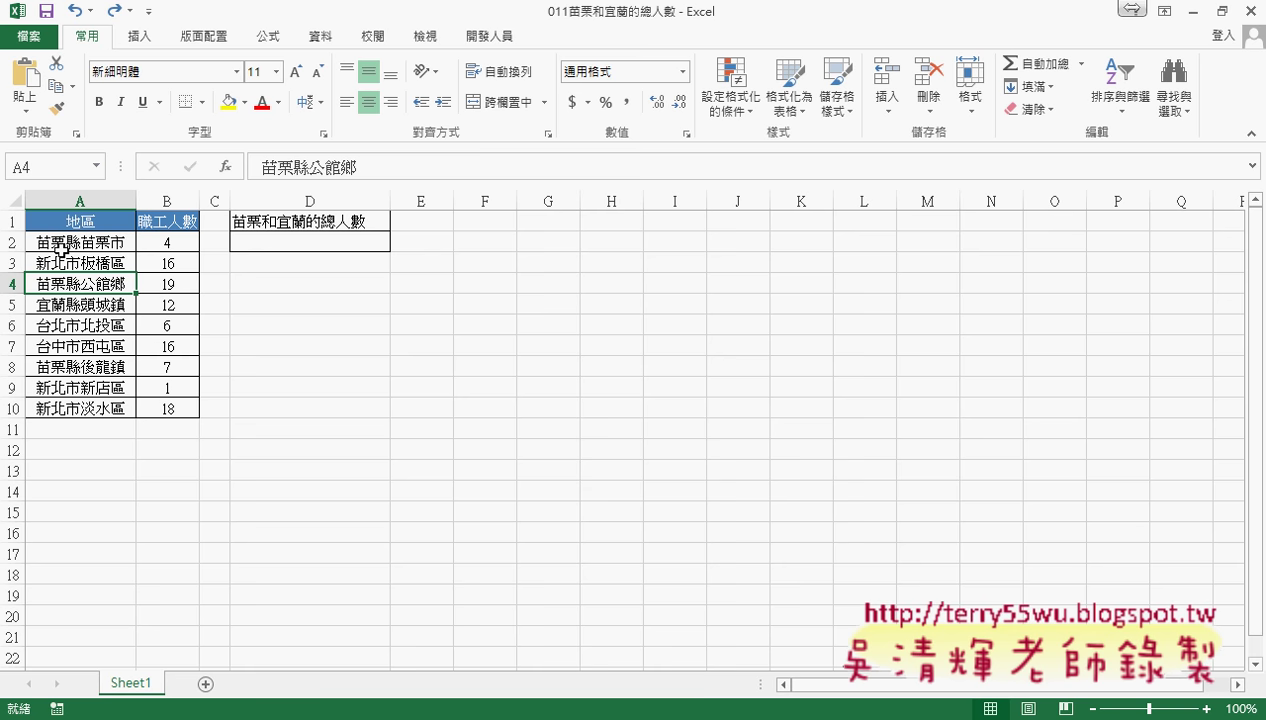
left_click(64, 306)
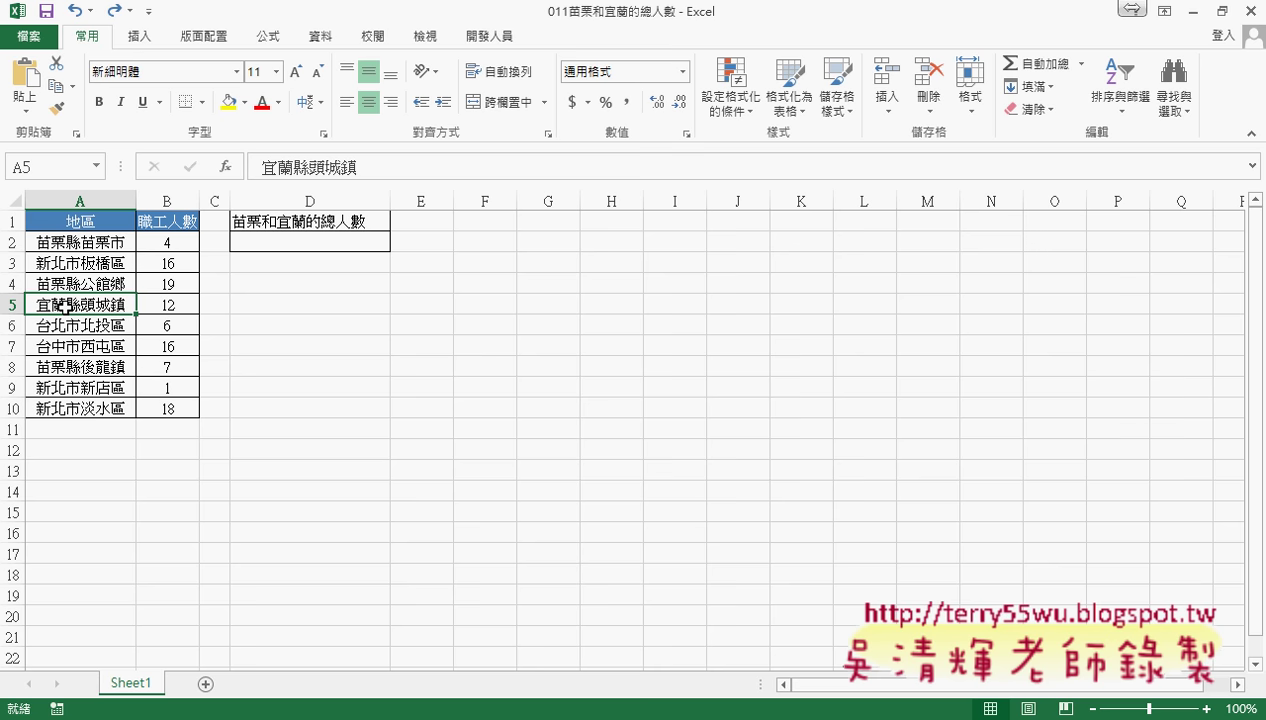
left_click_drag(170, 244, 185, 406)
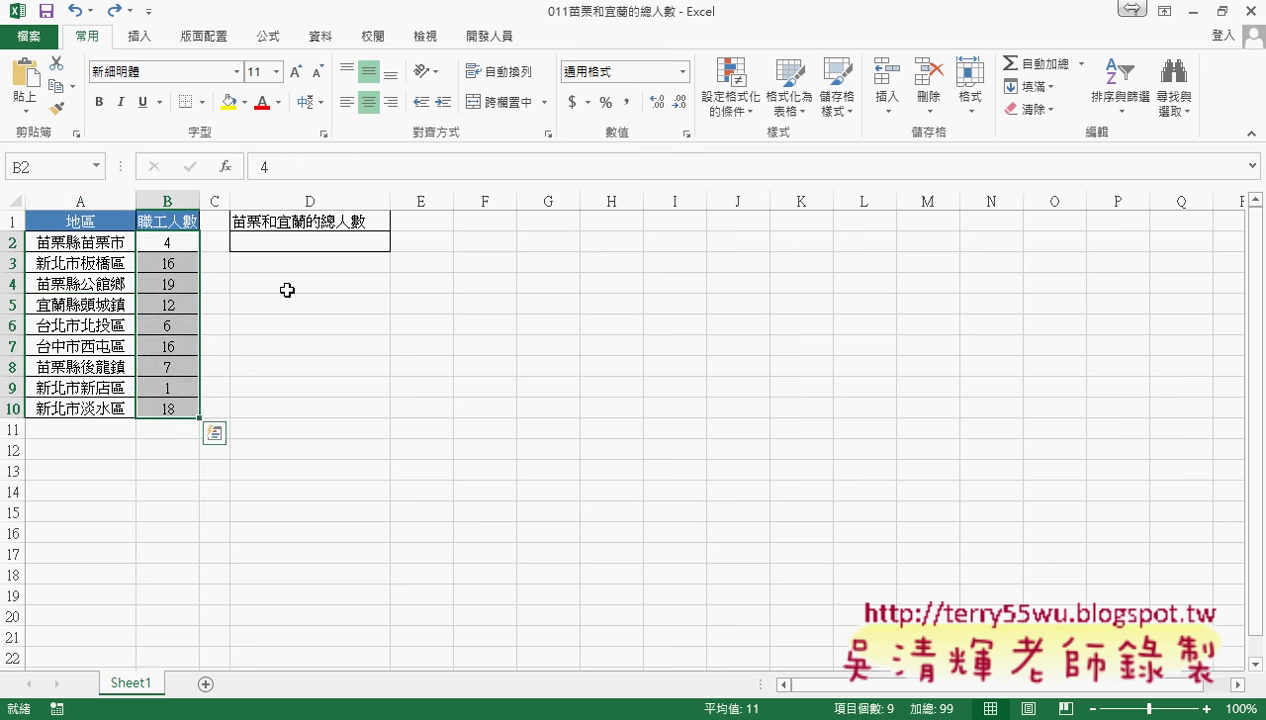
left_click(315, 240)
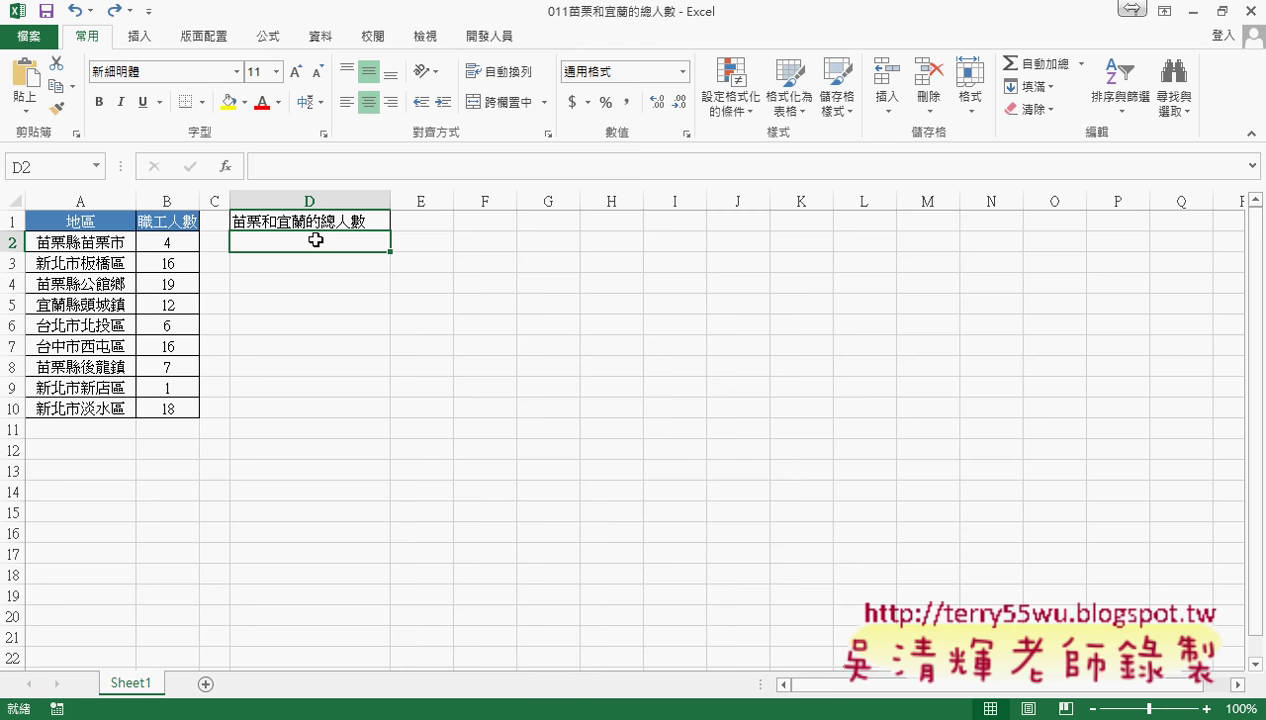
mouse_move(450, 718)
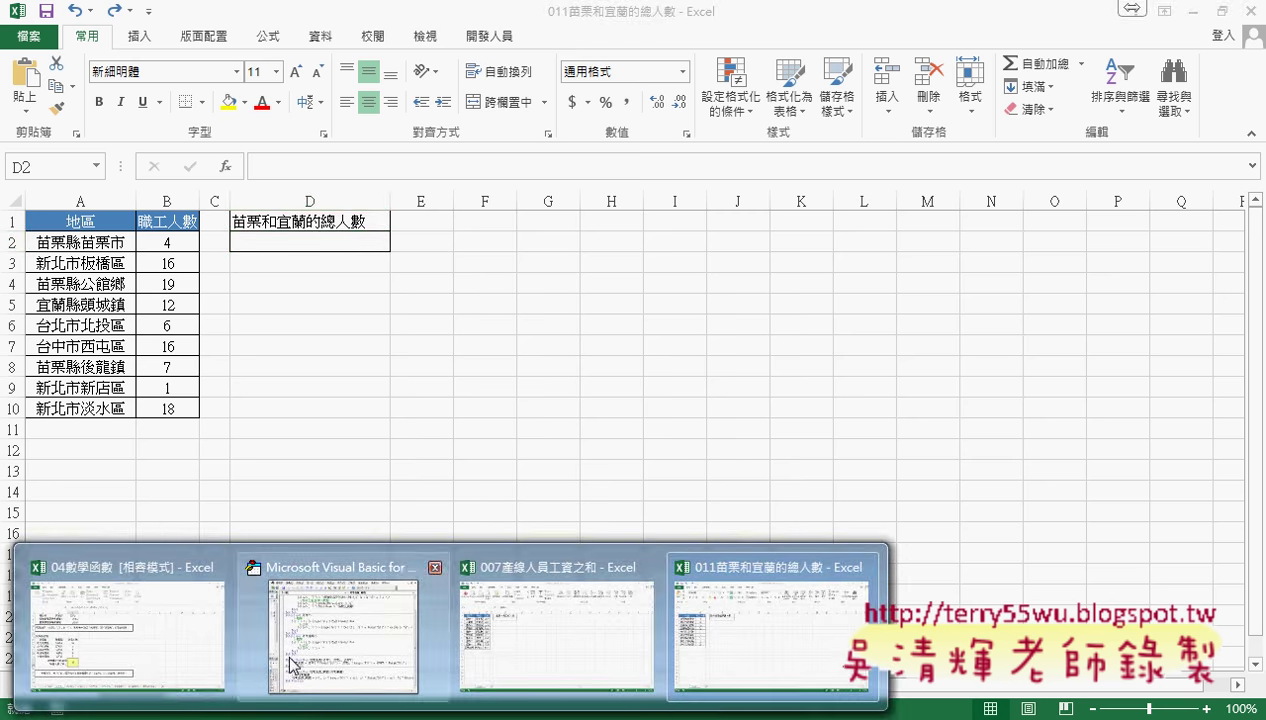
Cycle through the 04數學函數 workbook and Drive folder, ending on 007's cell E2
left_click(175, 655)
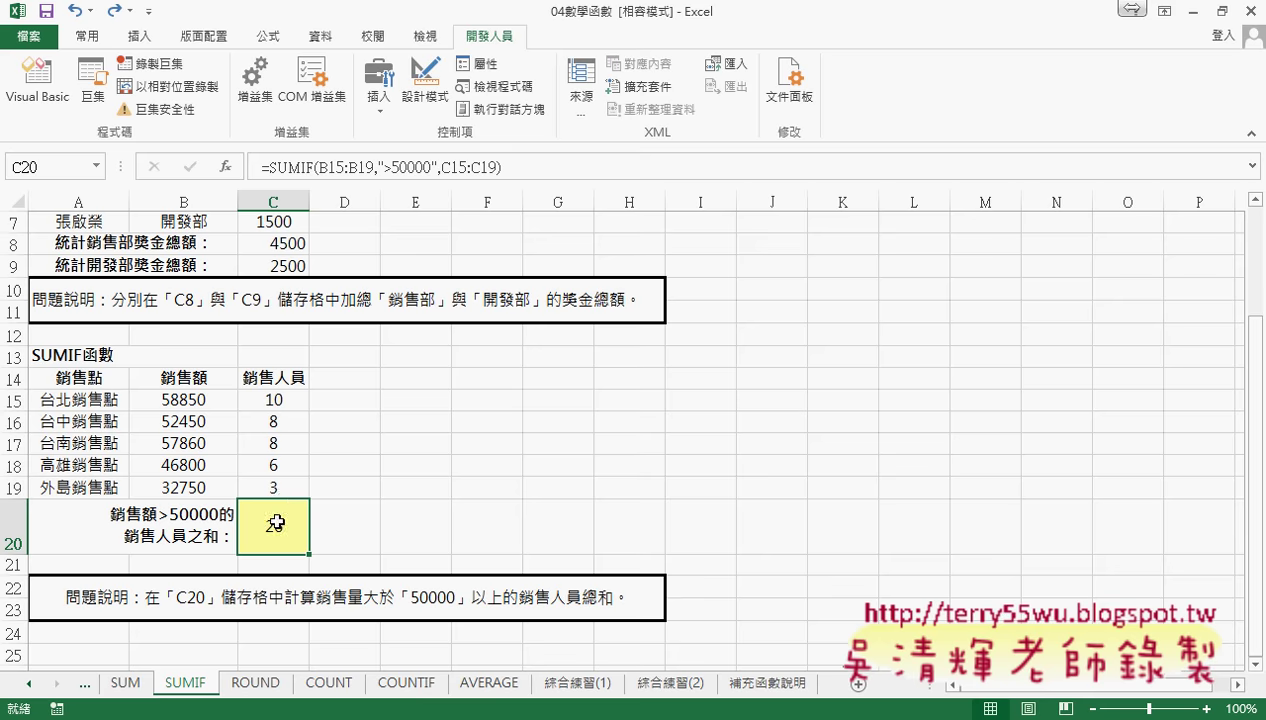
key("alt+Tab")
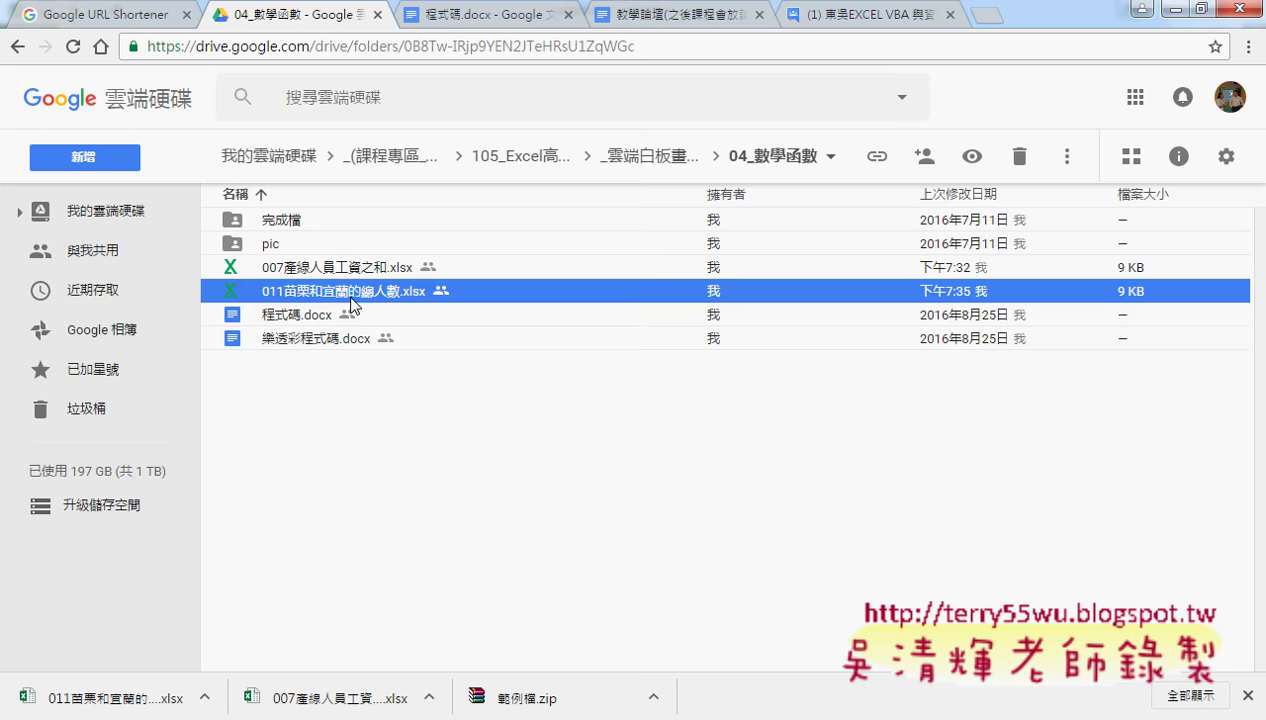
key("alt+Tab")
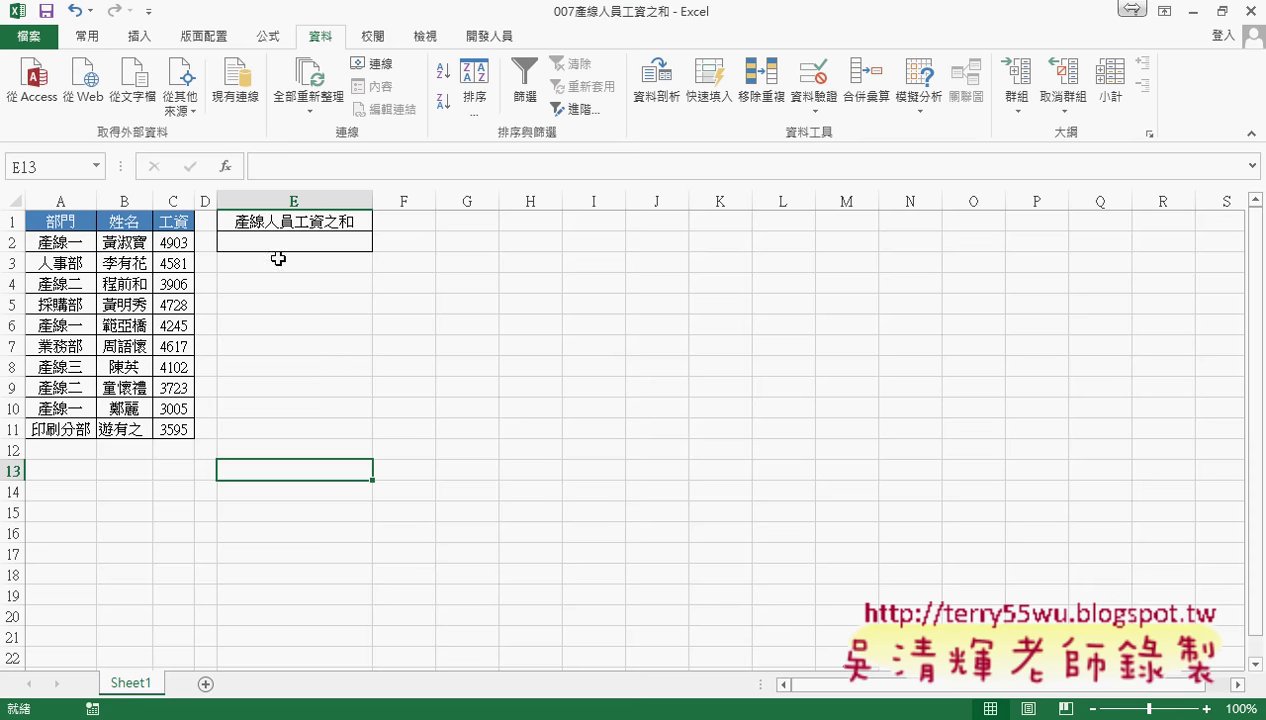
left_click(305, 243)
Insert SUMIF into E2 and set its Range to A2:A11
left_click(226, 166)
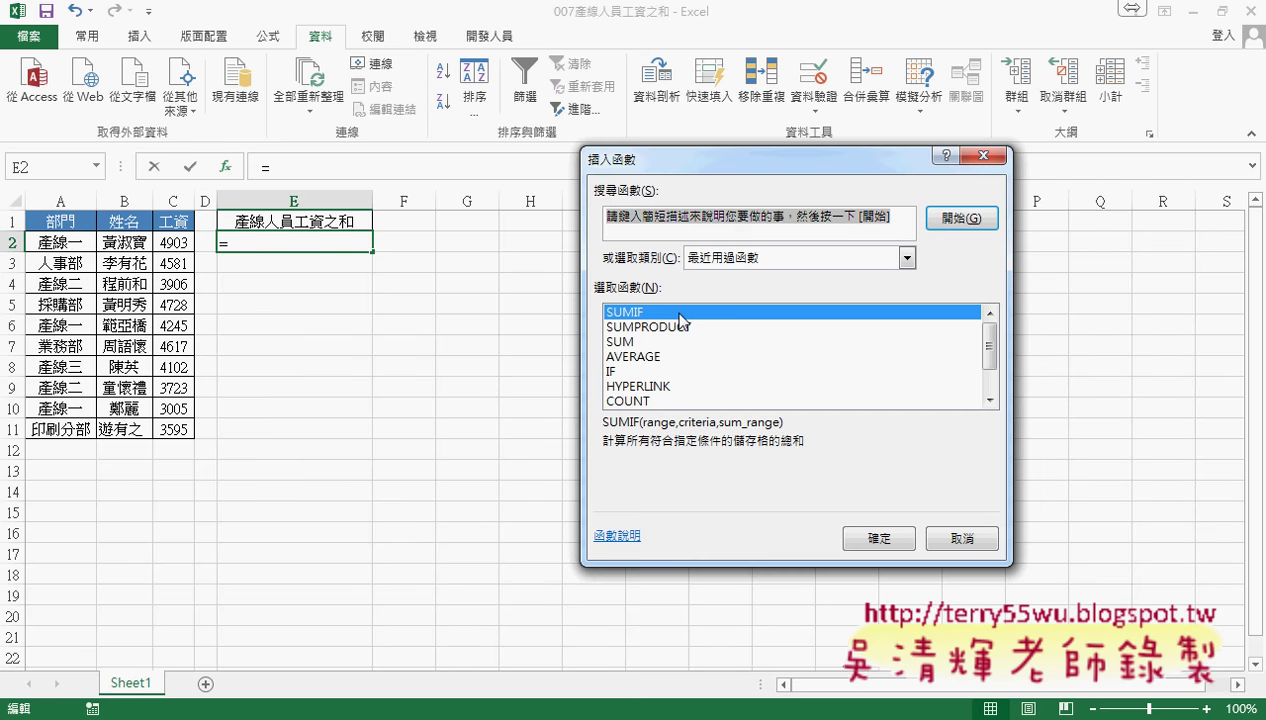
left_click(866, 536)
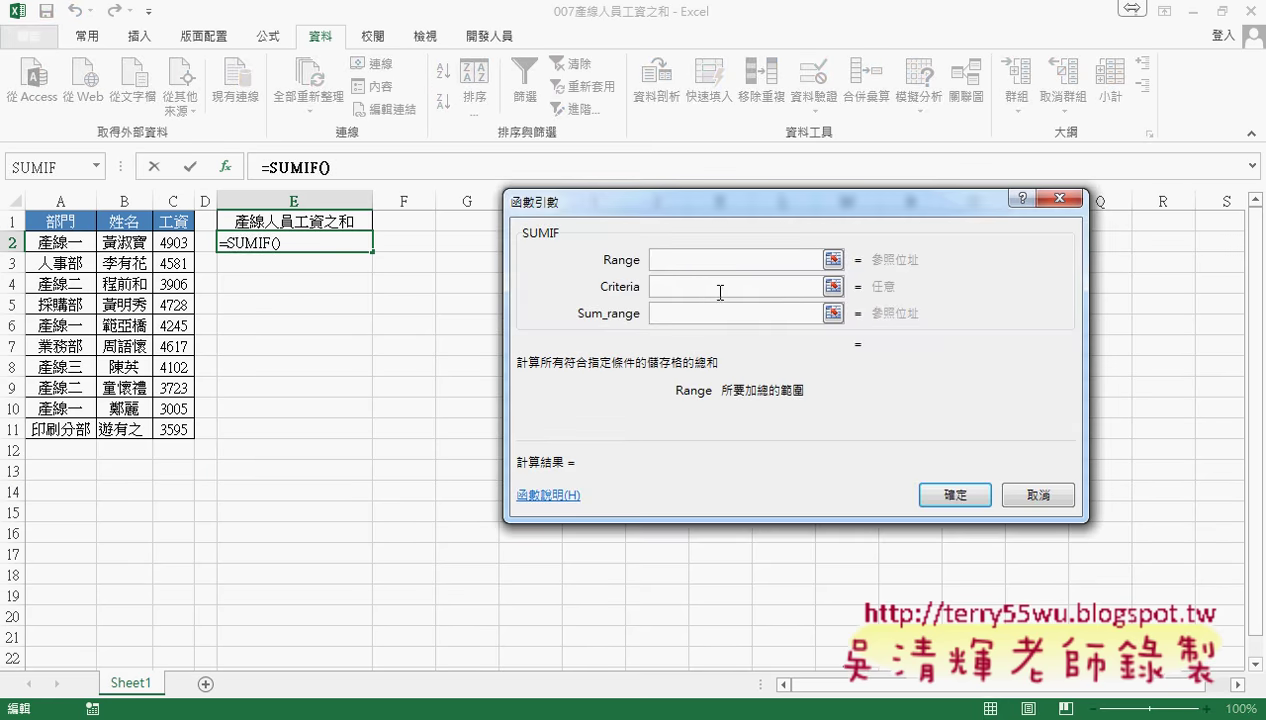
left_click_drag(667, 212, 605, 203)
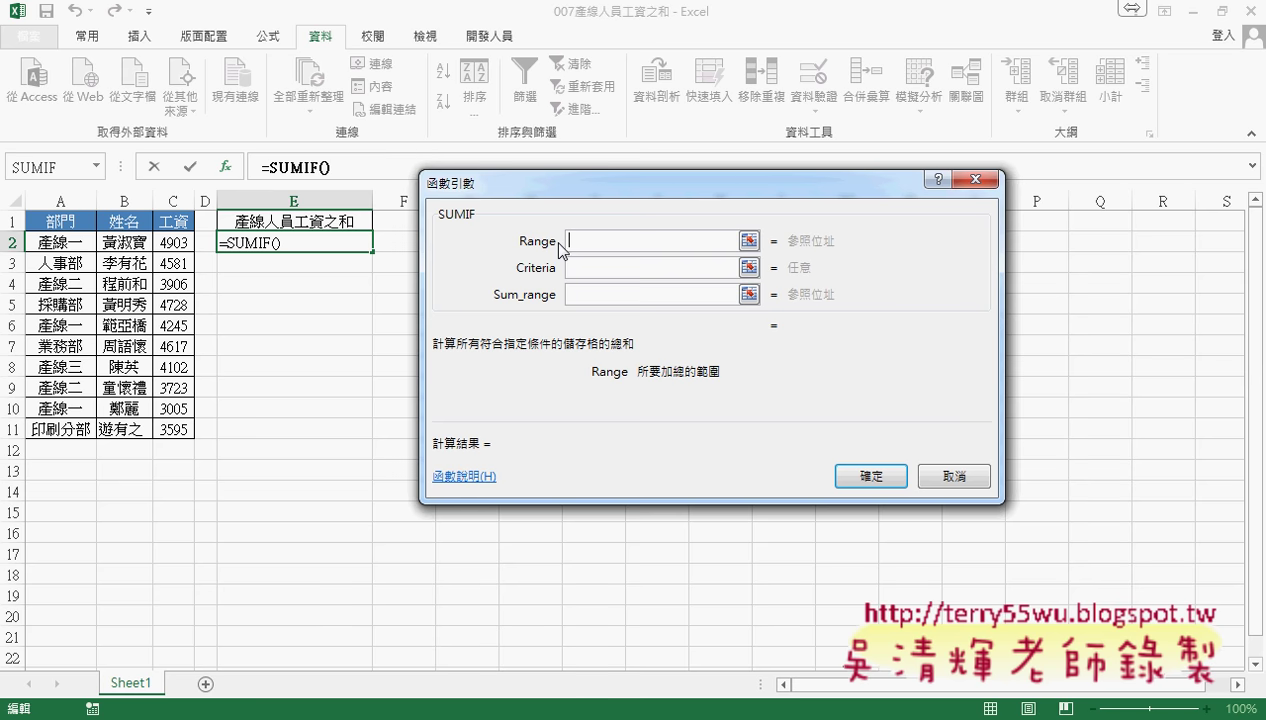
mouse_move(33, 240)
left_mouse_down()
mouse_move(75, 311)
mouse_move(65, 429)
left_mouse_up()
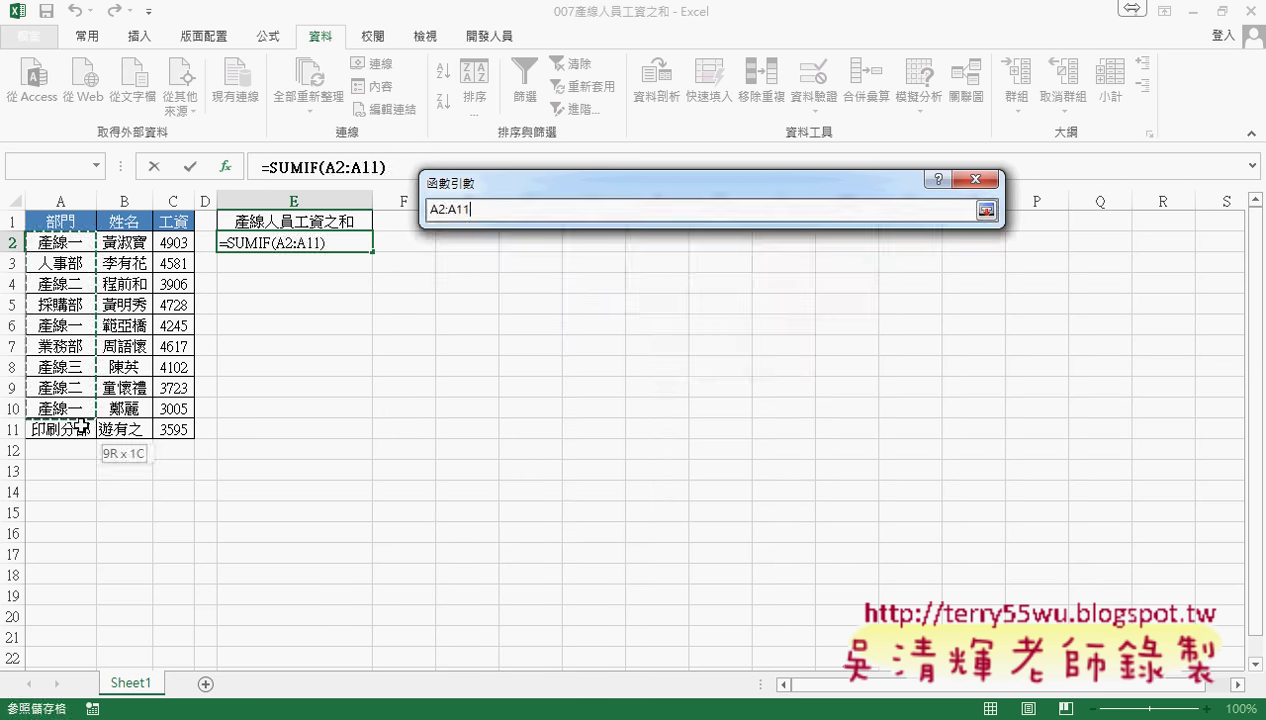
left_click(582, 267)
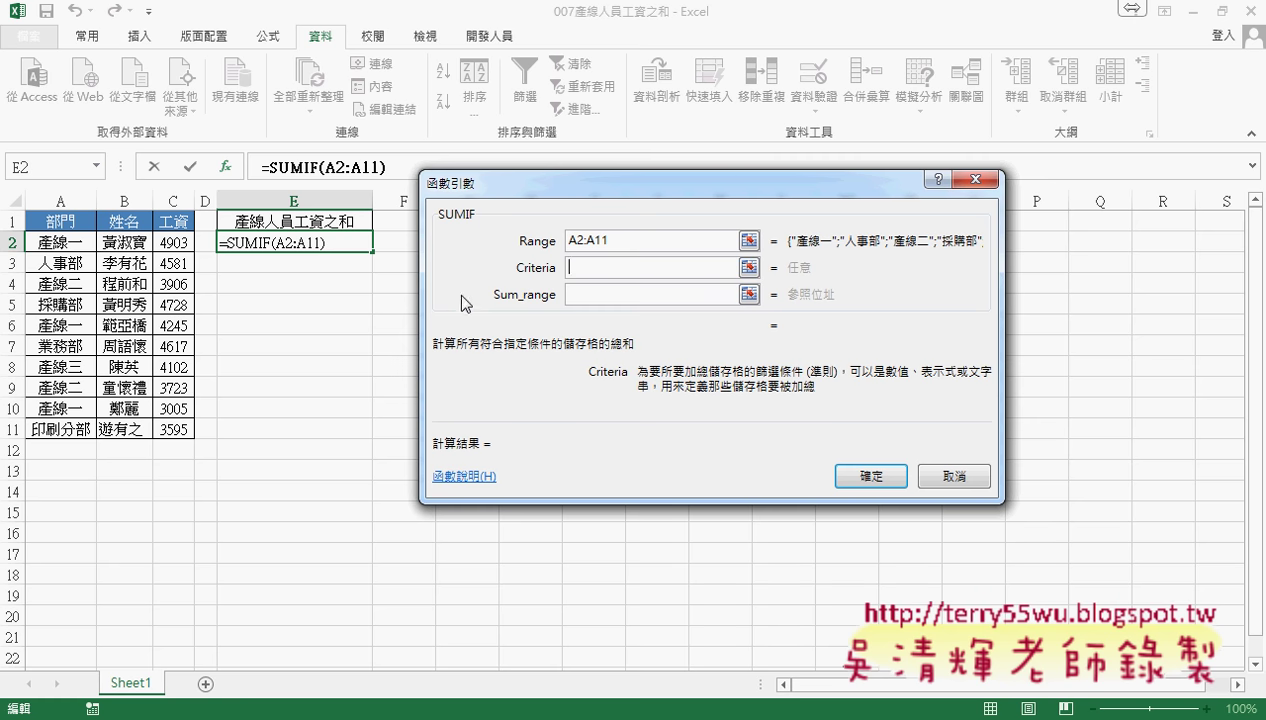
Set Criteria "產線*" and Sum_range C2:C11, confirming a total of 23884
type("\"")
type("\"")
key("Left")
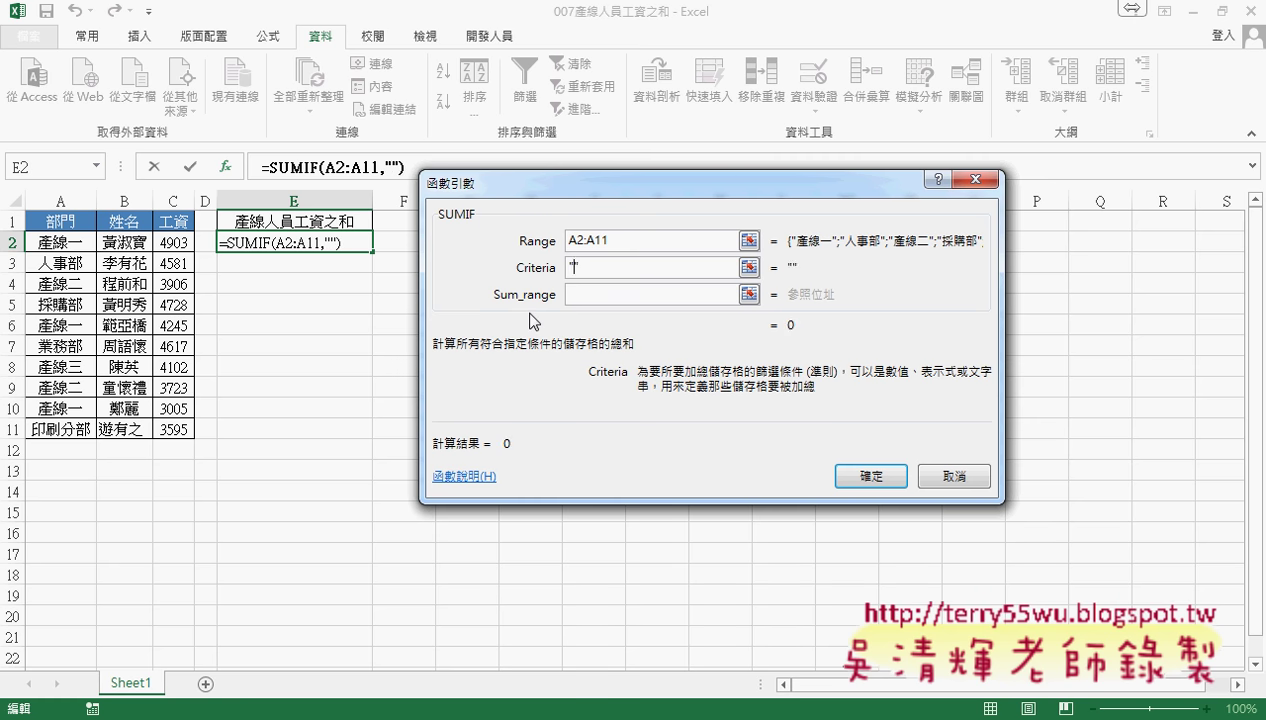
type("產")
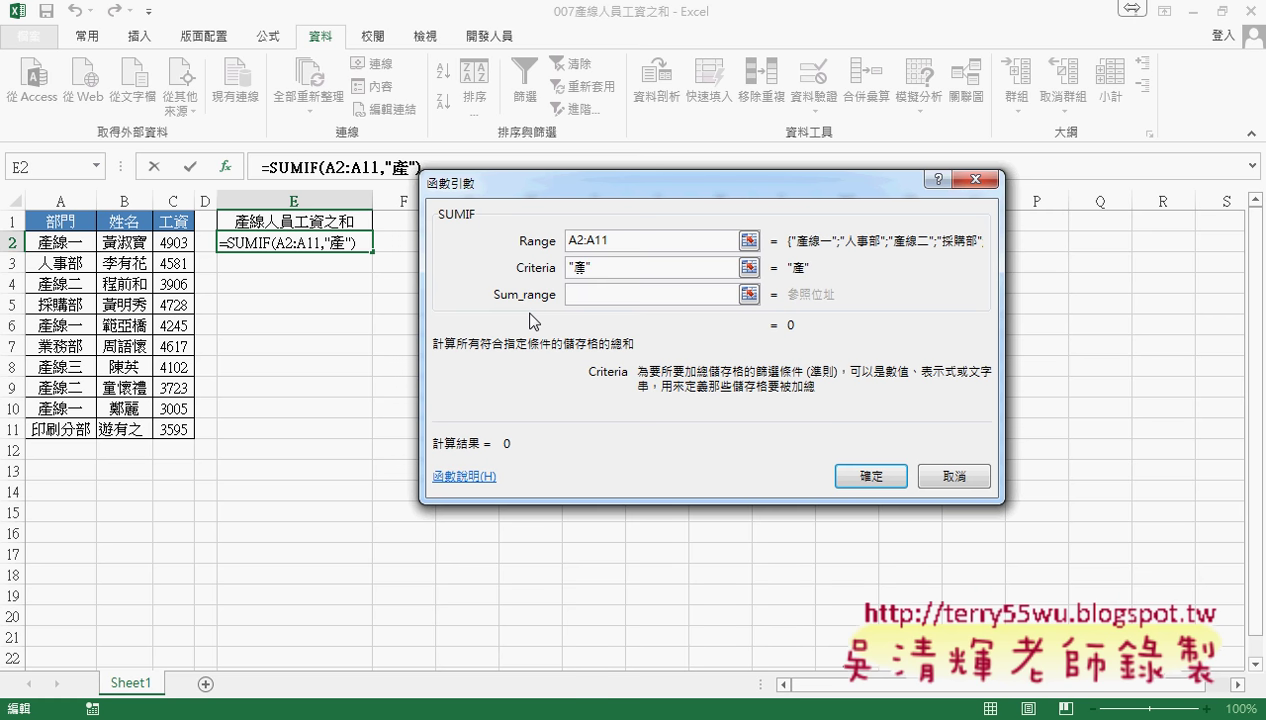
type("ㄒㄧㄢˋ")
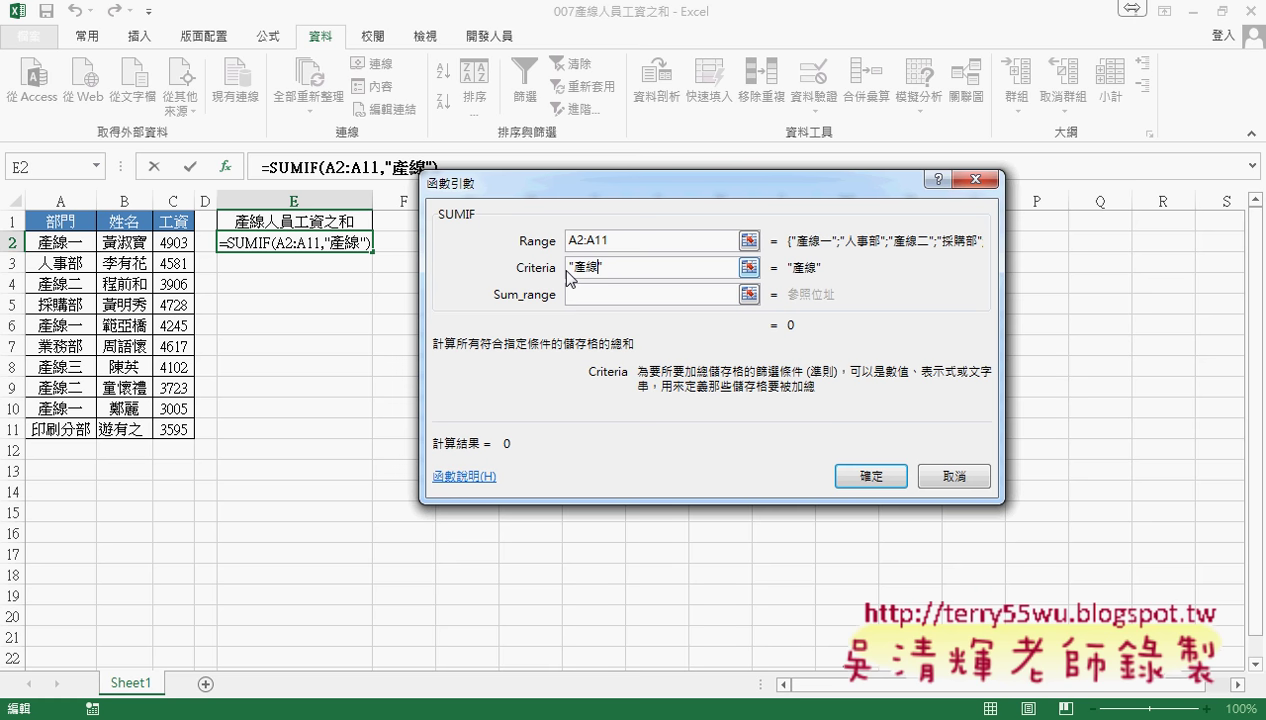
type("*")
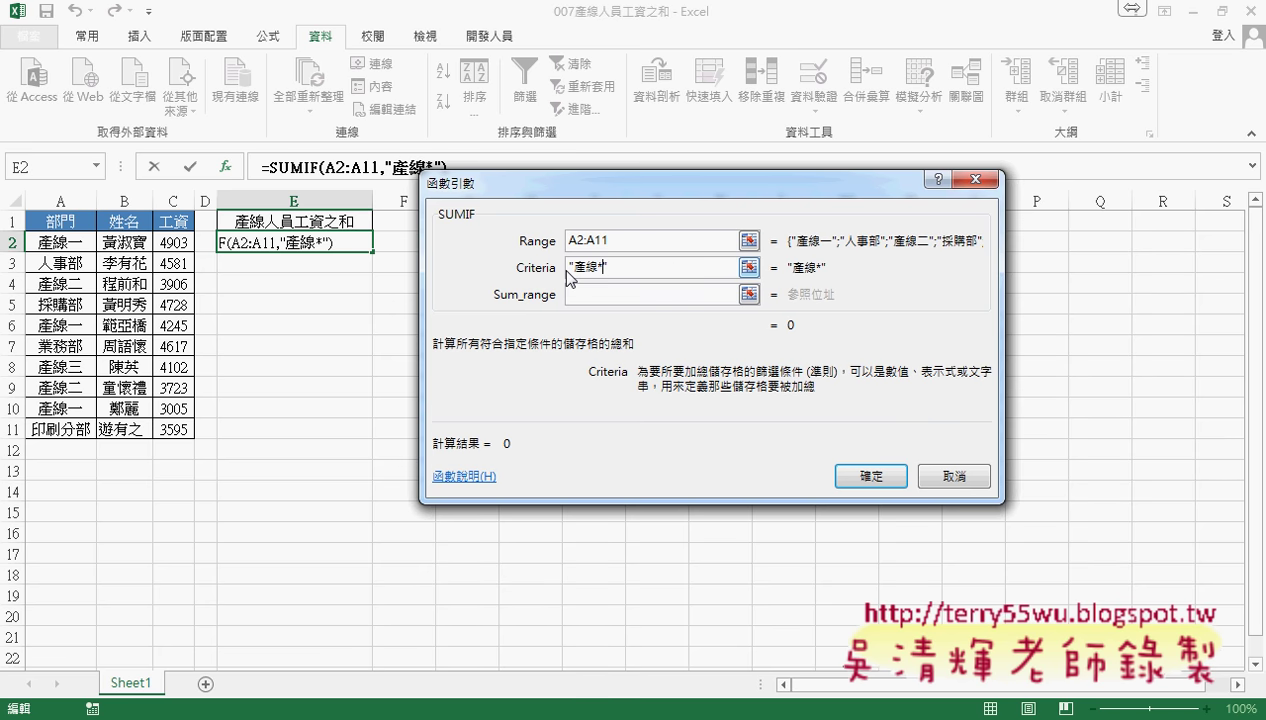
left_click(575, 294)
left_click(173, 240)
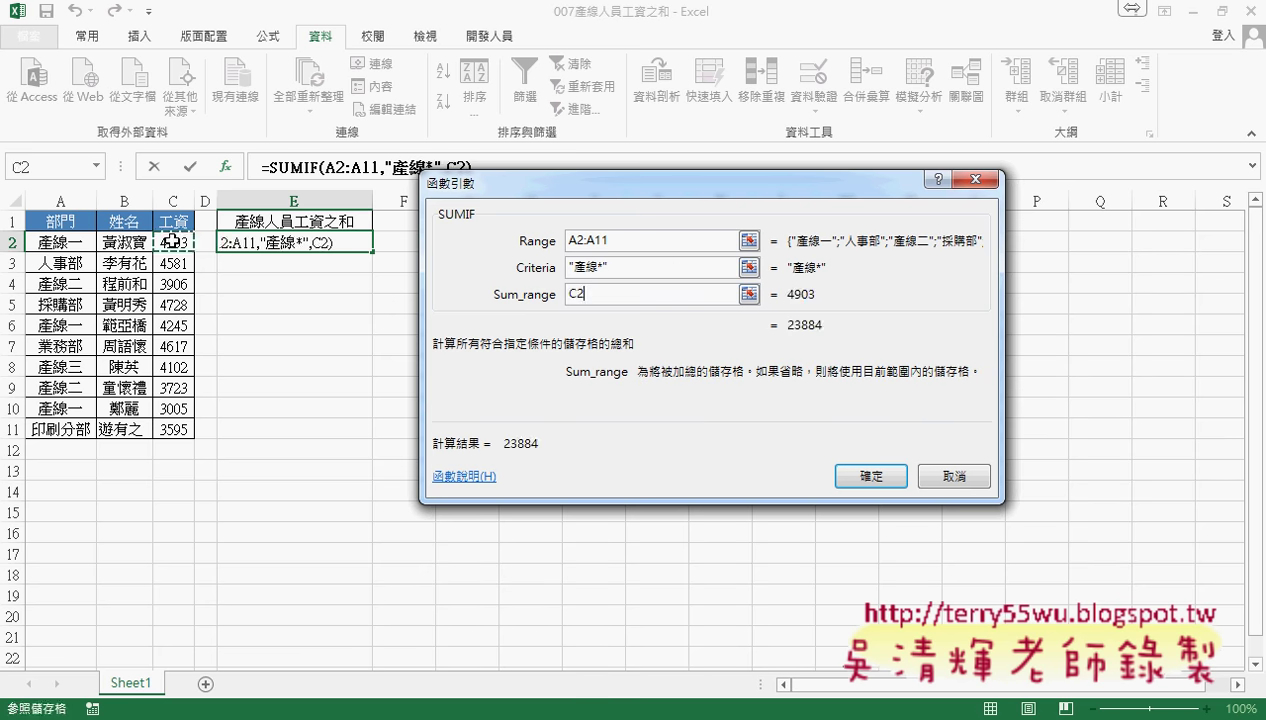
left_click_drag(173, 240, 173, 429)
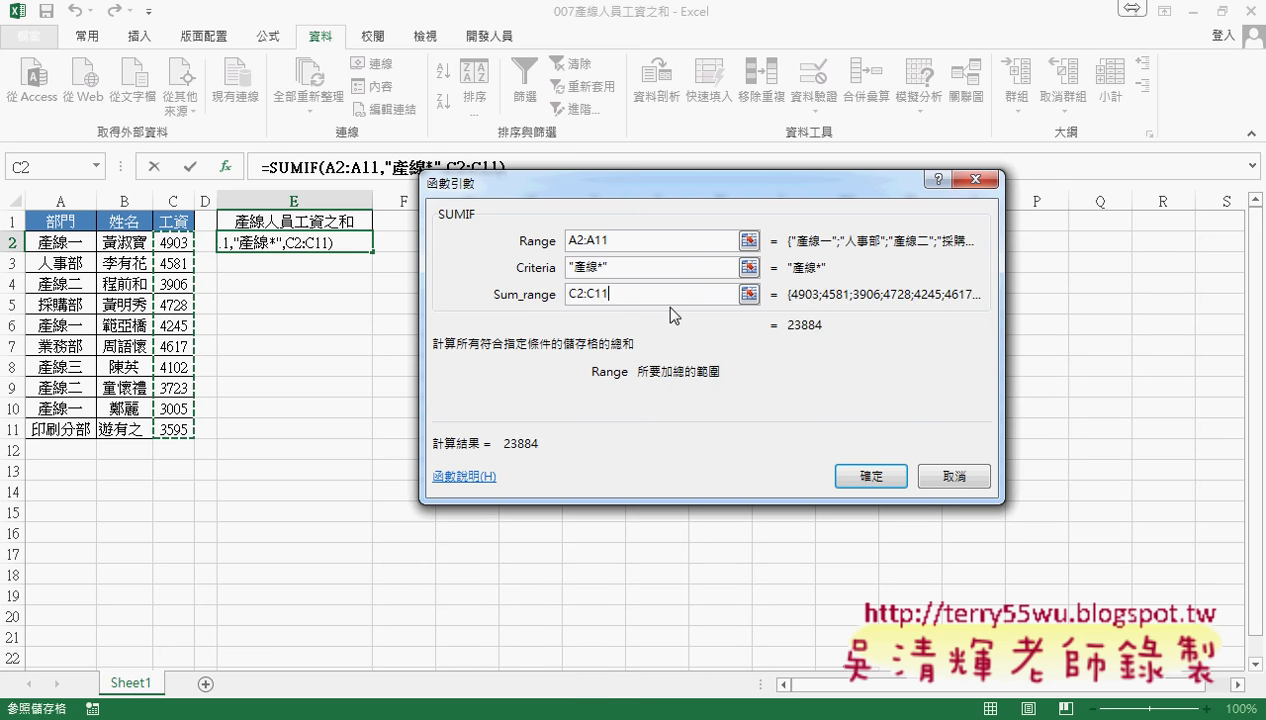
left_click(590, 272)
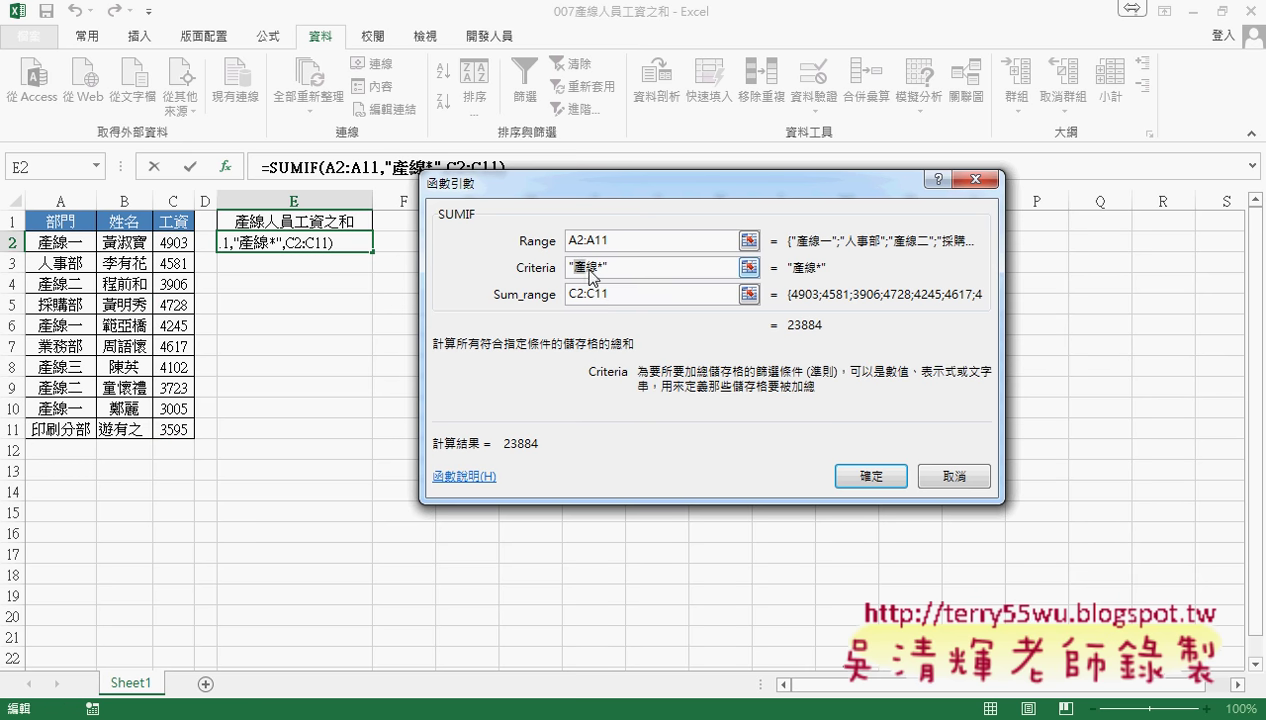
double_click(589, 270)
left_click(873, 483)
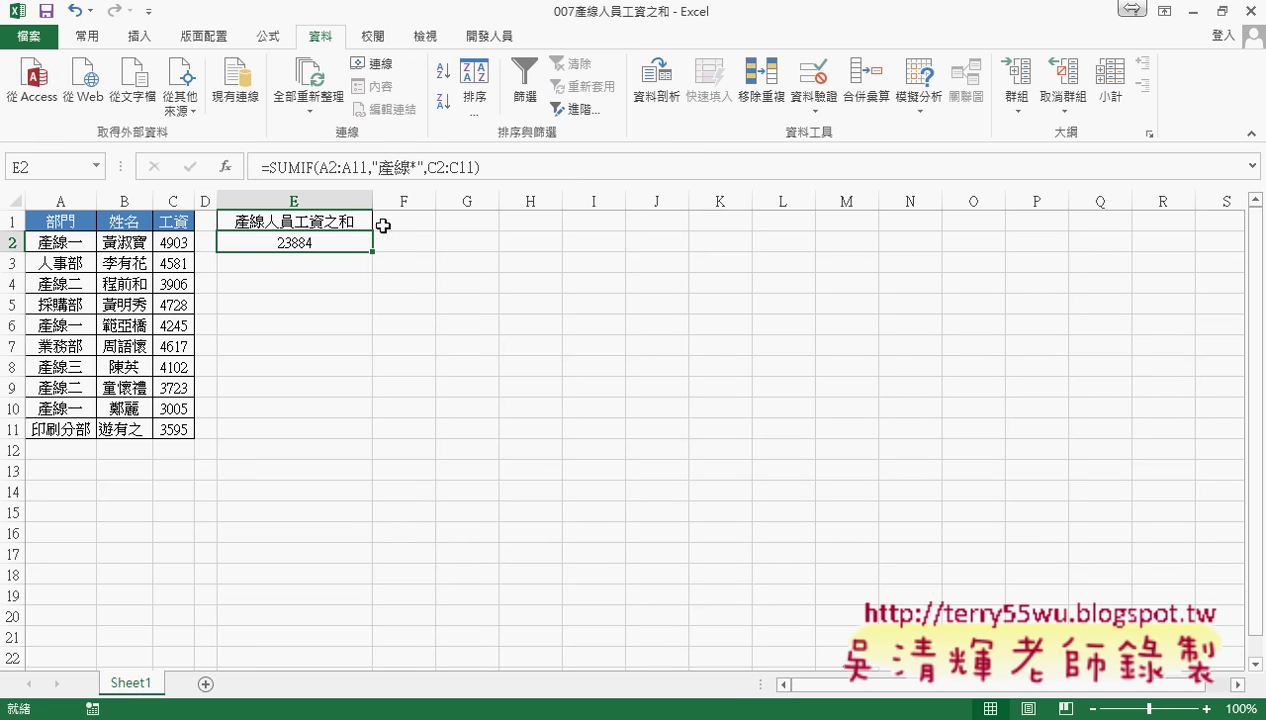
left_click(287, 168)
left_click(228, 167)
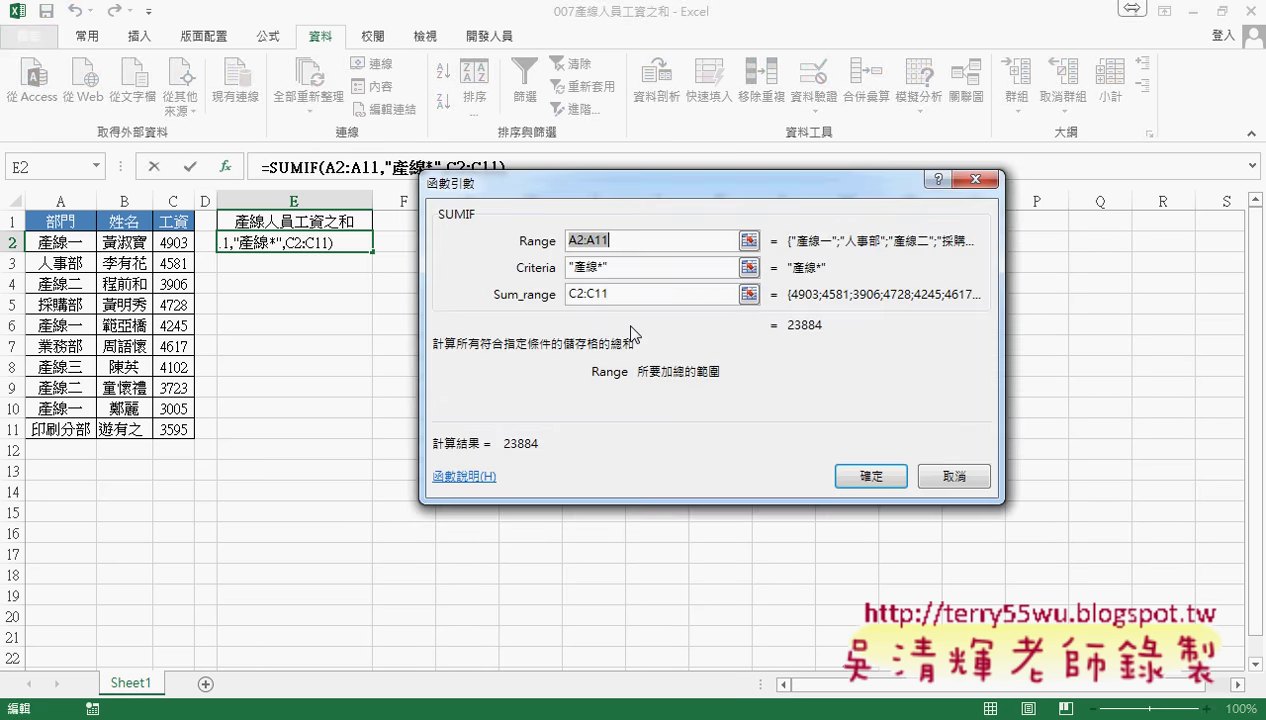
left_click(623, 265)
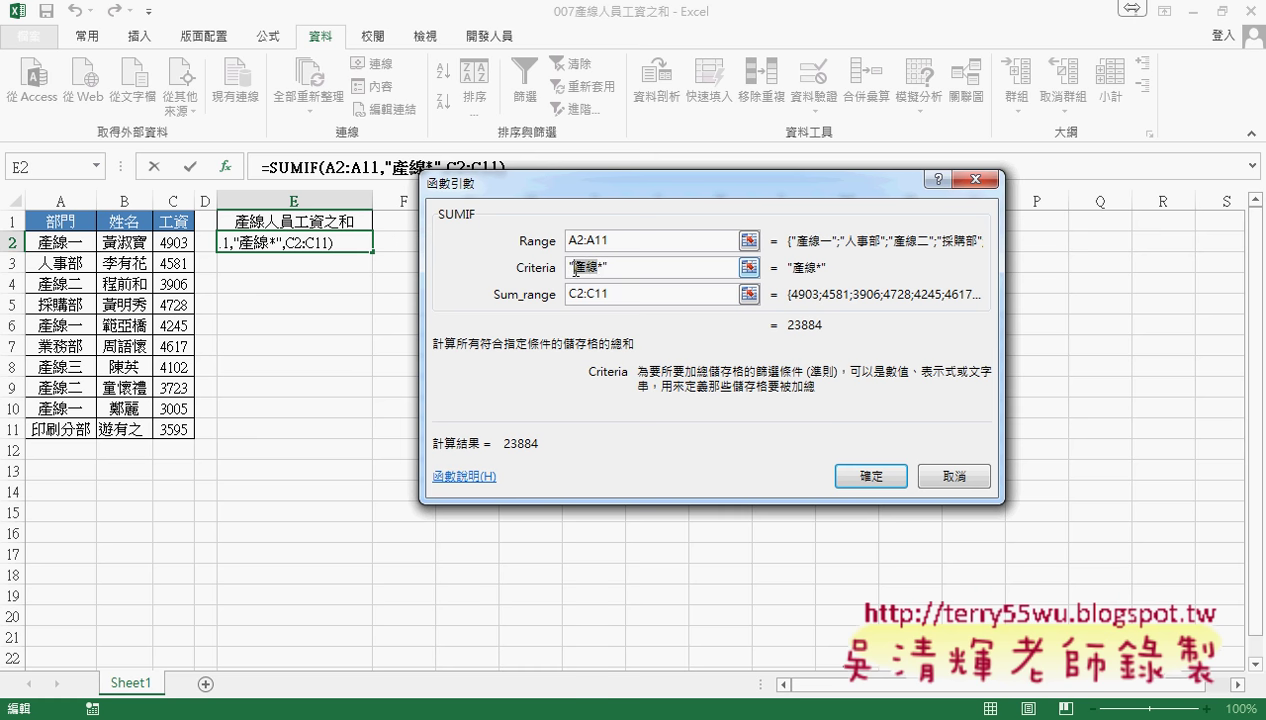
left_click(570, 267)
type("*")
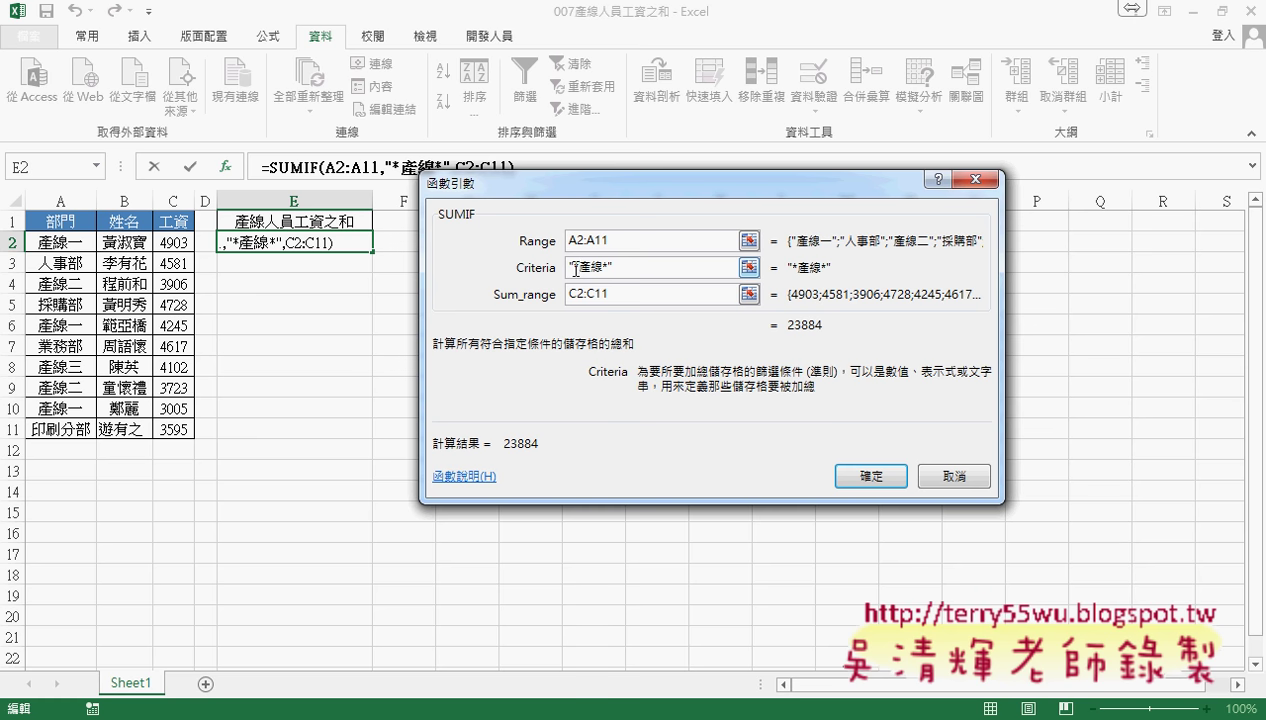
key("BackSpace")
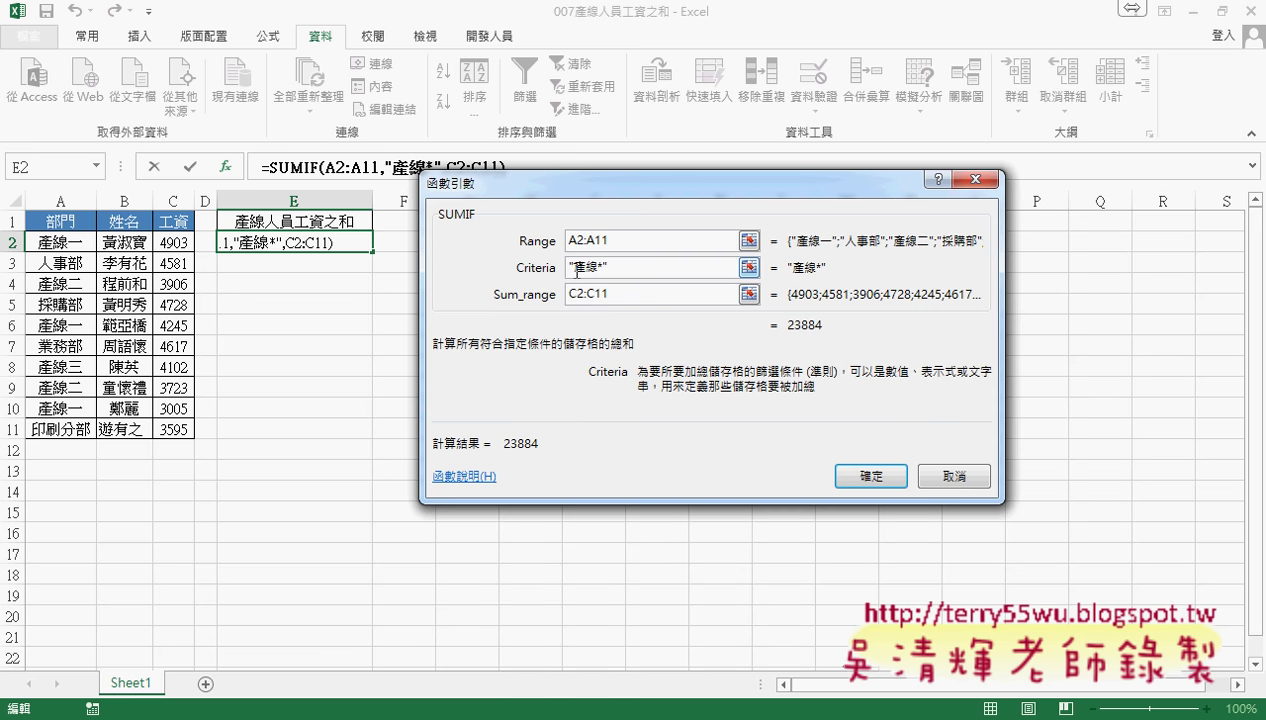
left_click(865, 476)
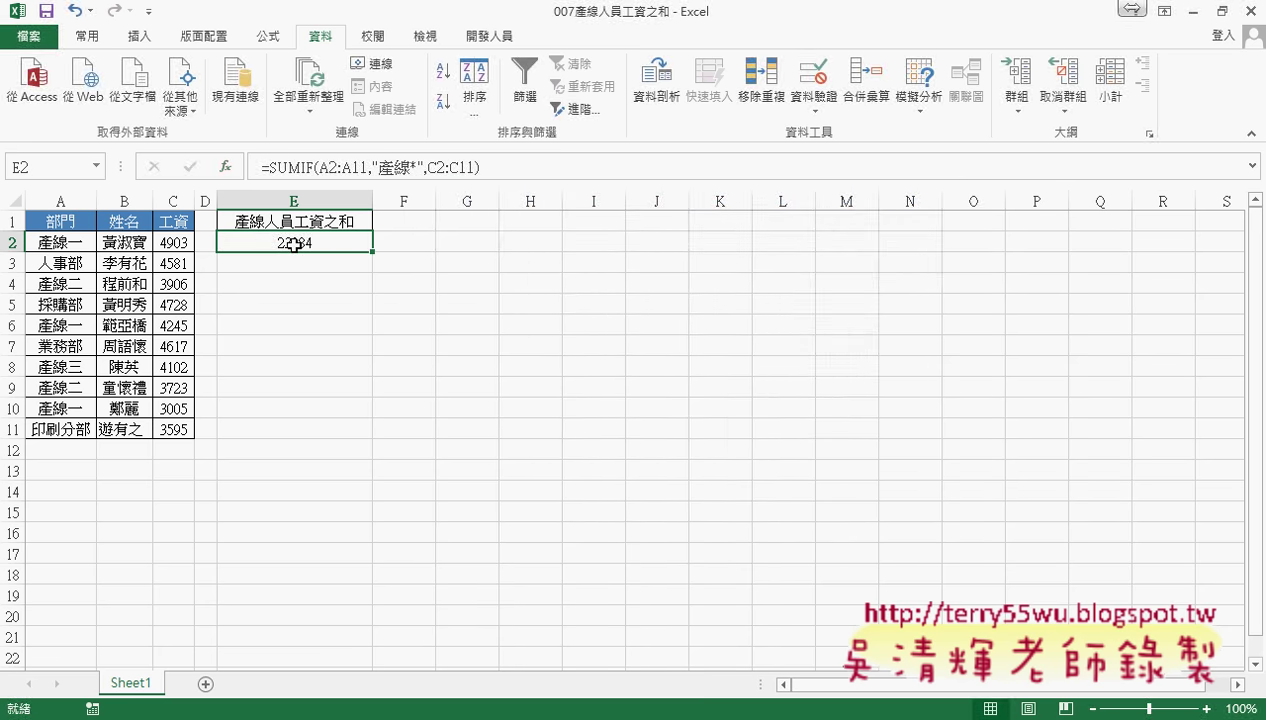
left_click(412, 166)
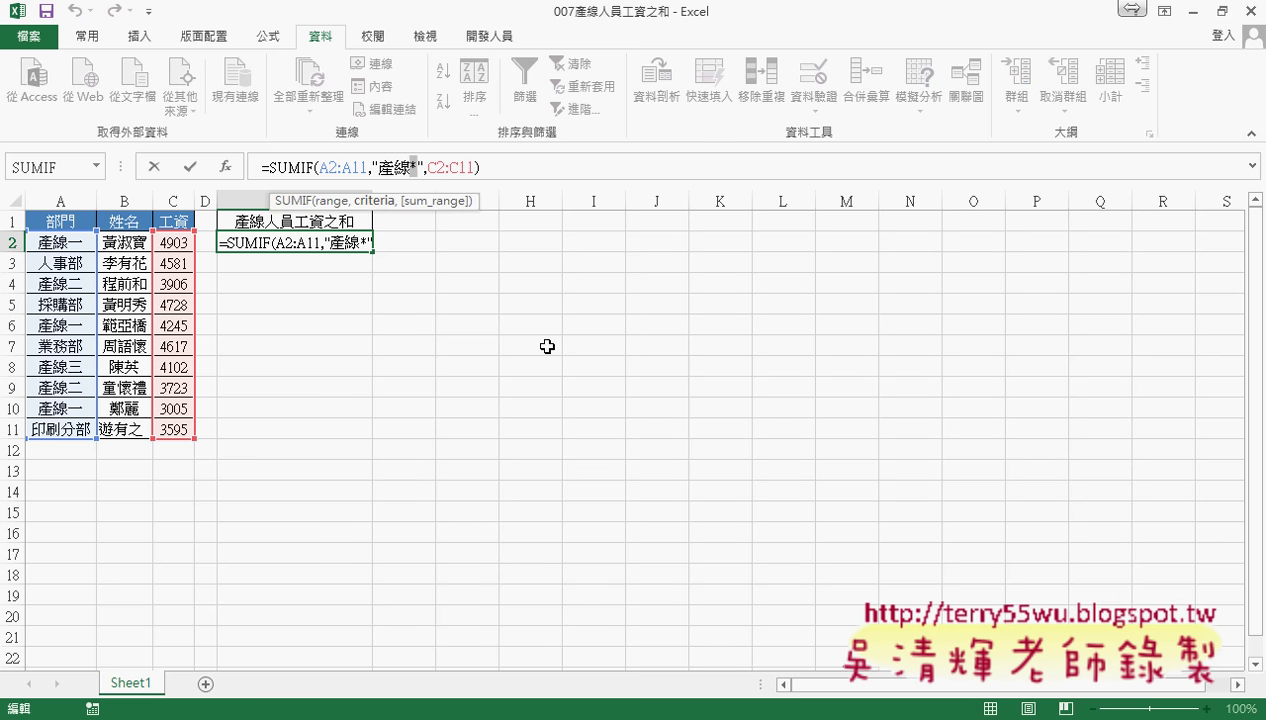
key("Escape")
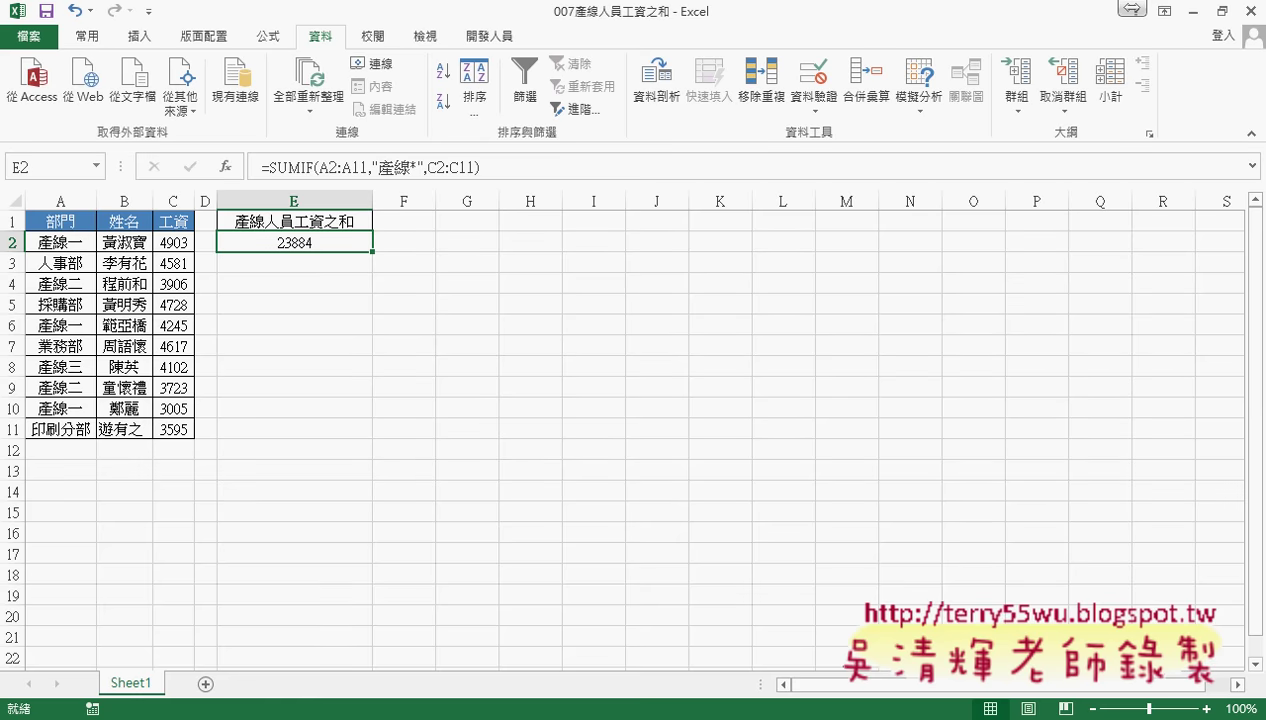
mouse_move(343, 710)
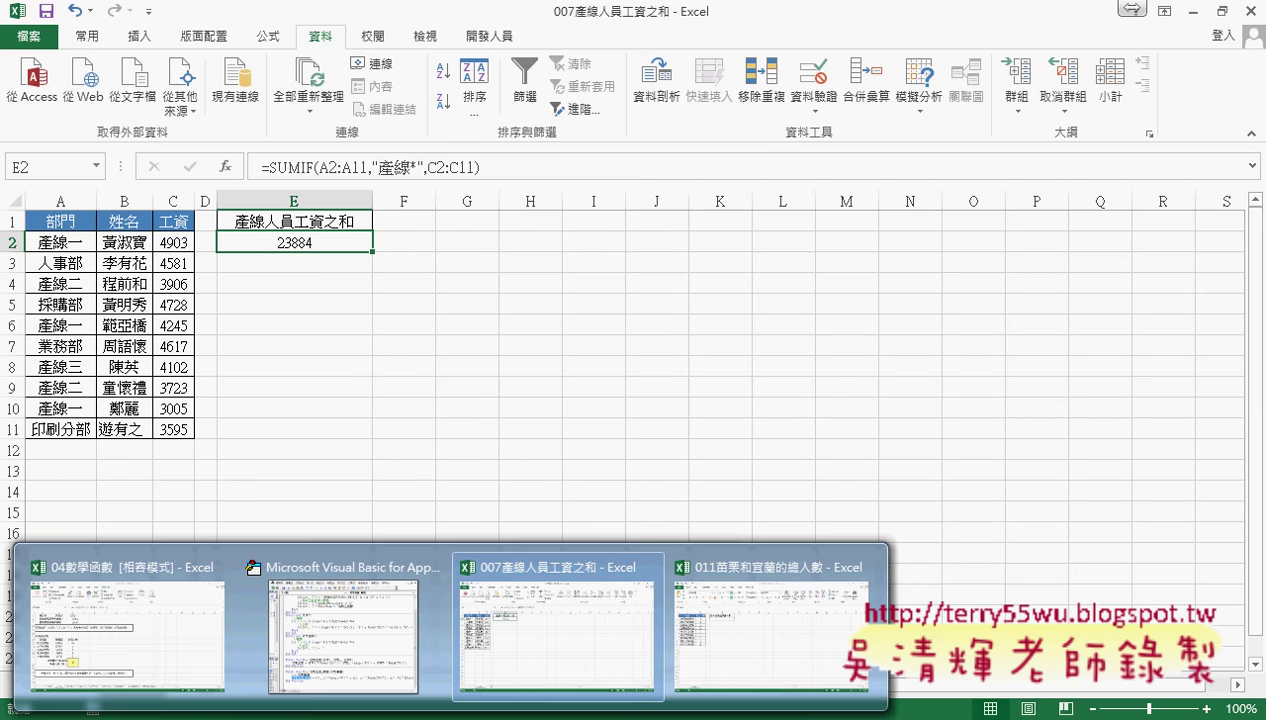
Bring the 011苗栗和宜蘭的總人數 workbook forward and AutoFit columns A and B to their contents
left_click(735, 625)
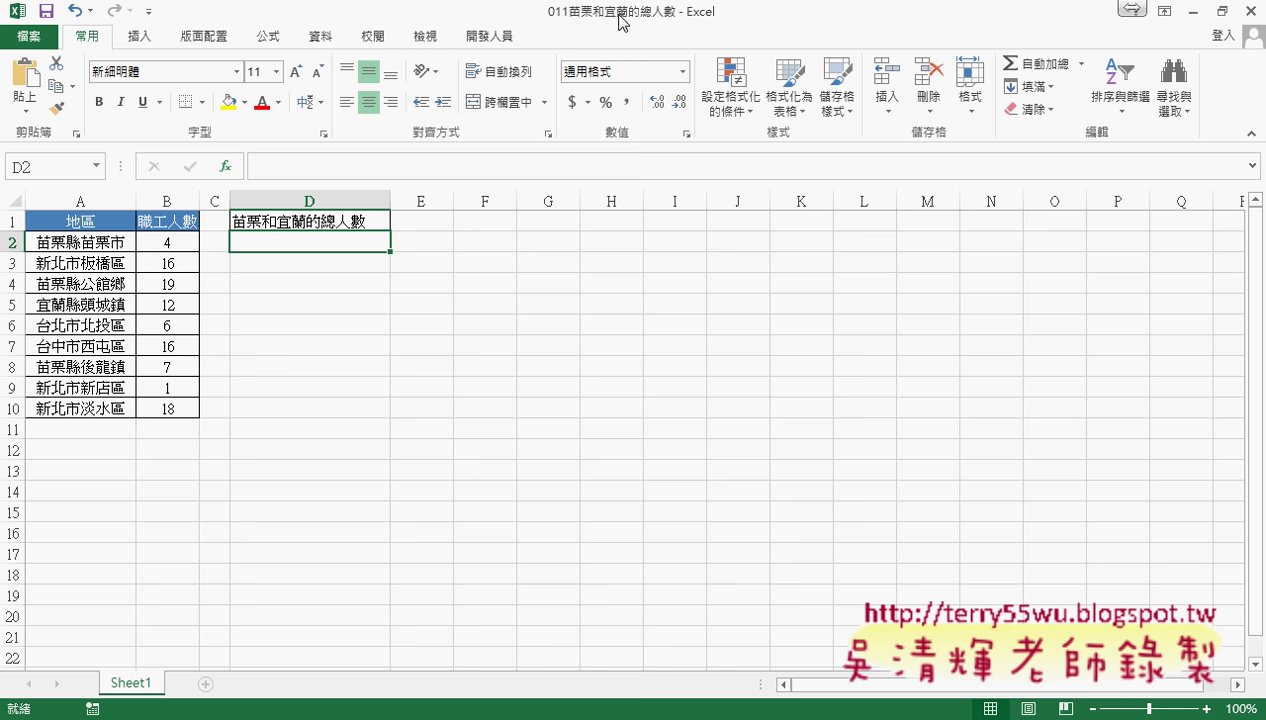
double_click(136, 201)
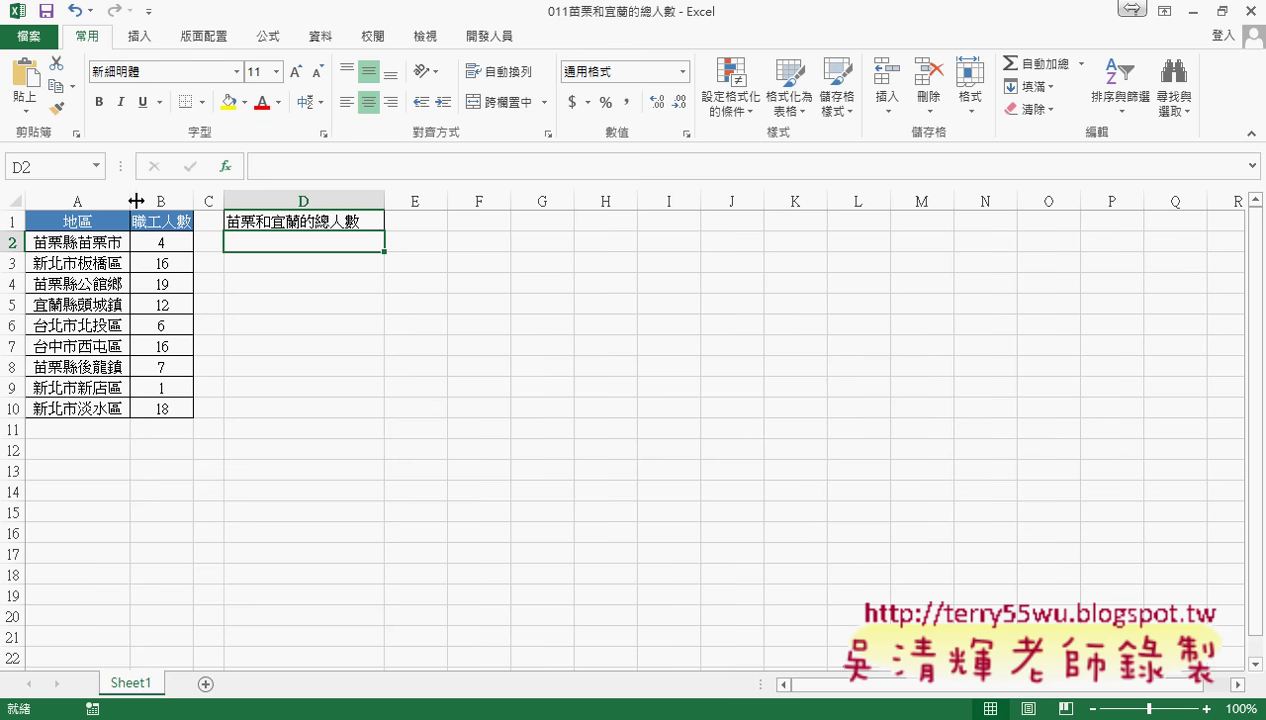
double_click(193, 201)
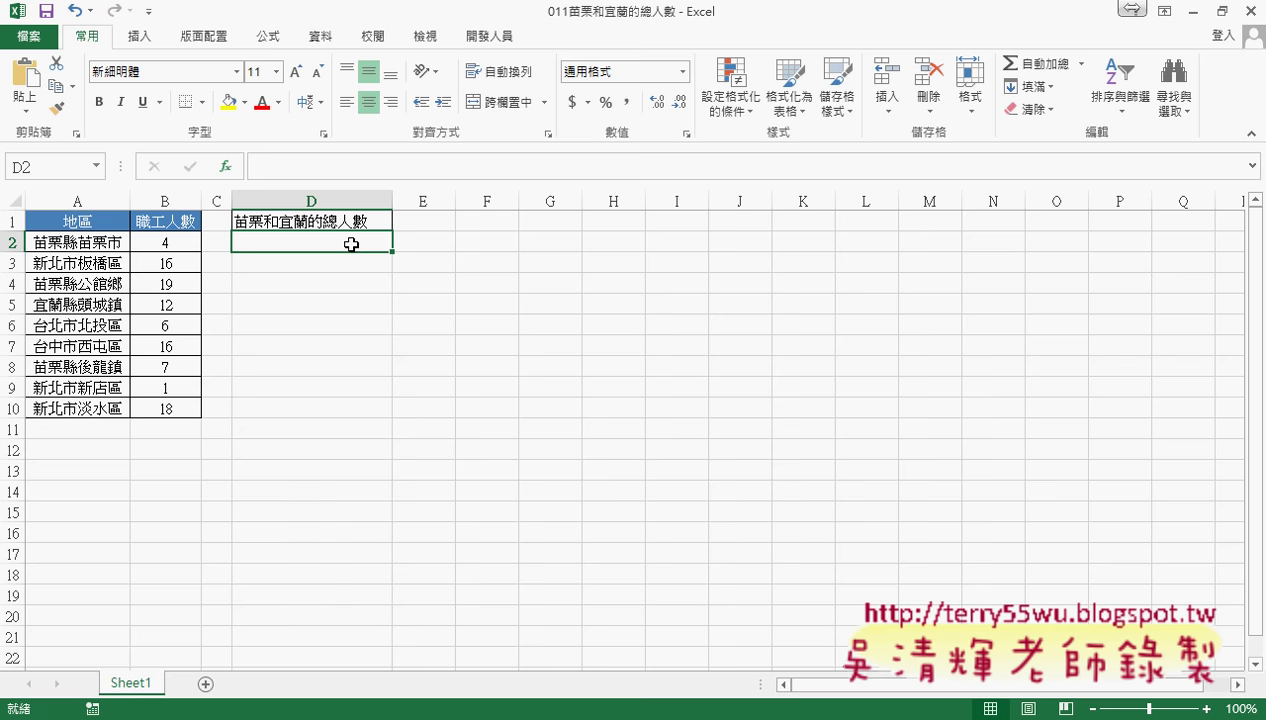
Enter =SUMIF(A2:A10,"苗栗*",B2:B10) in D2 with the function wizard, totalling 30 staff
left_click(226, 166)
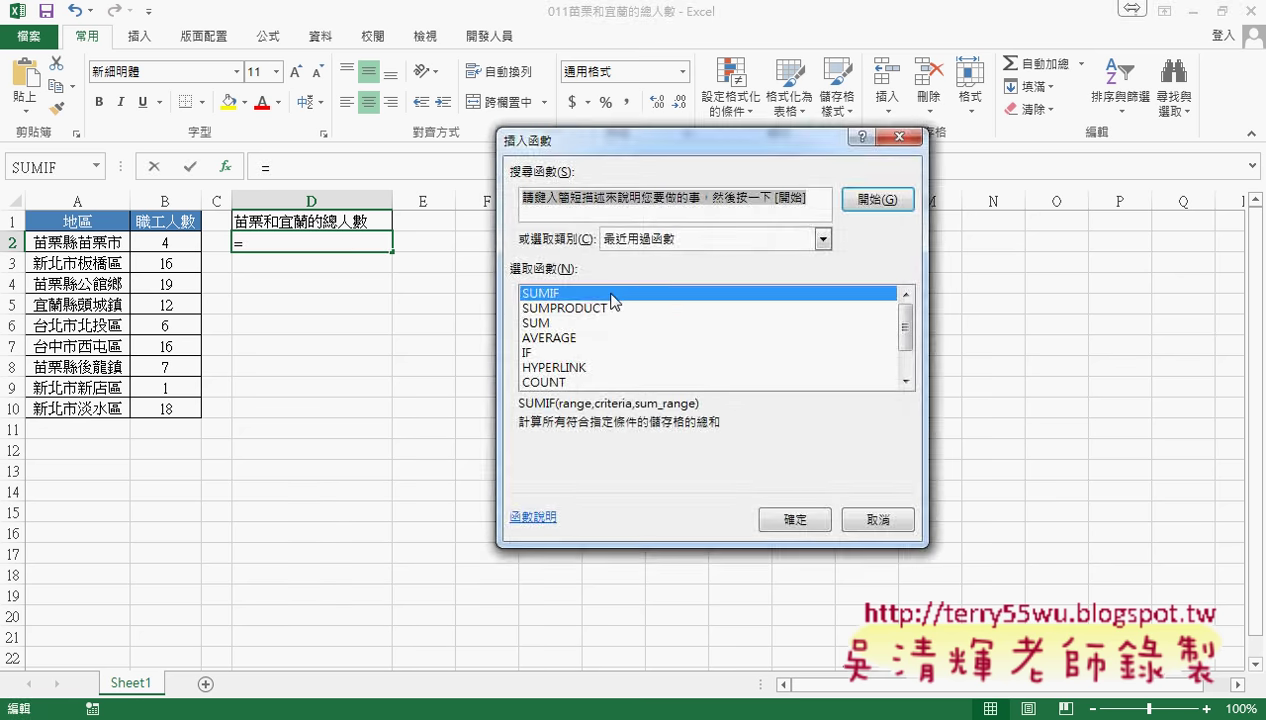
left_click(794, 520)
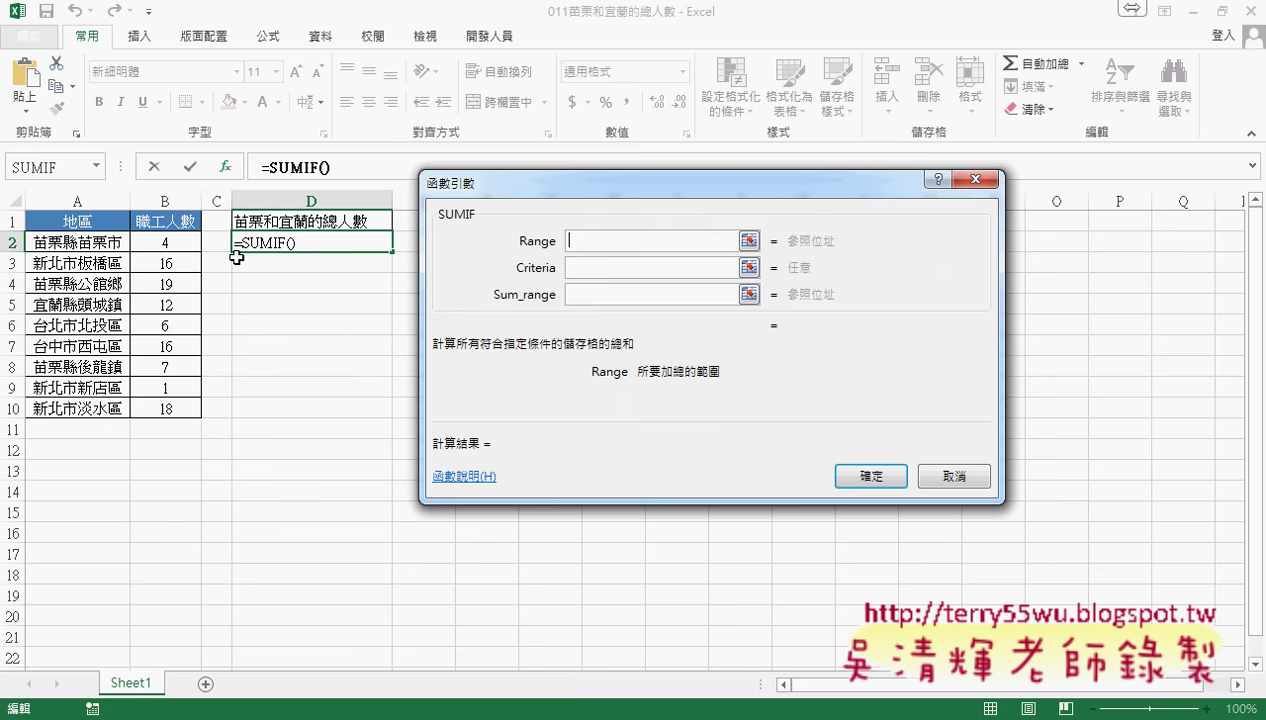
left_click_drag(105, 250, 102, 408)
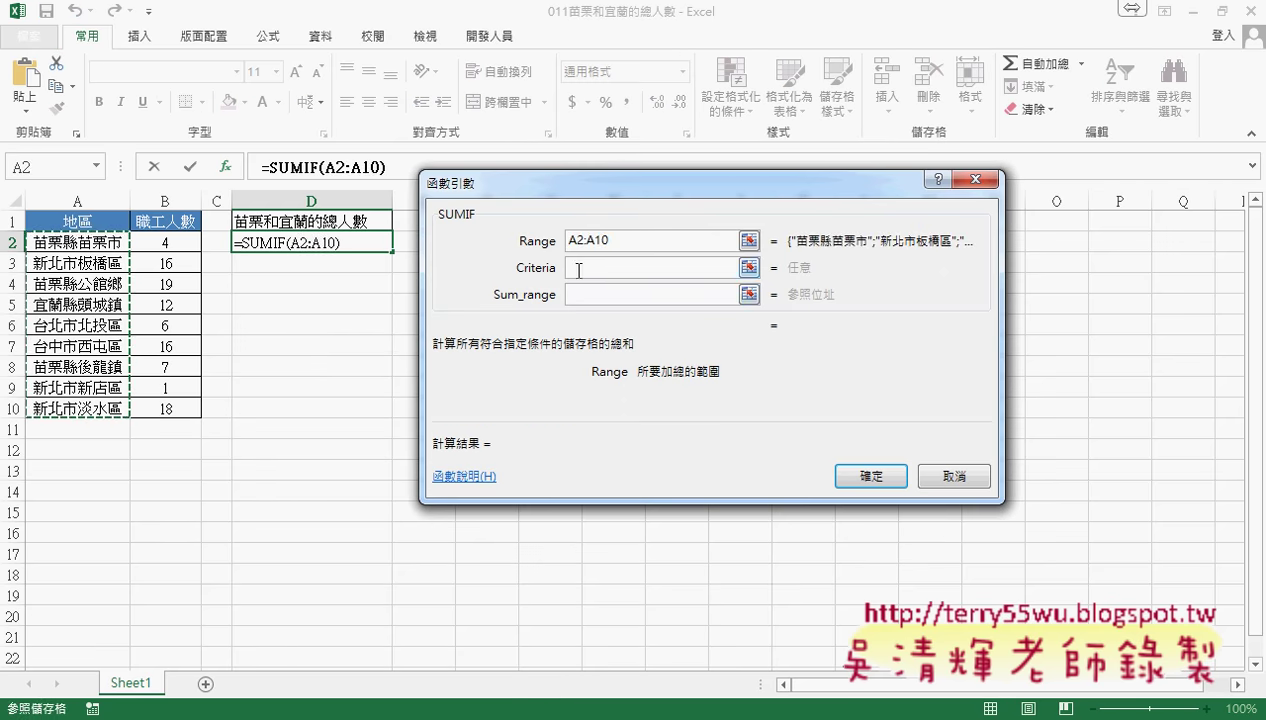
left_click(578, 268)
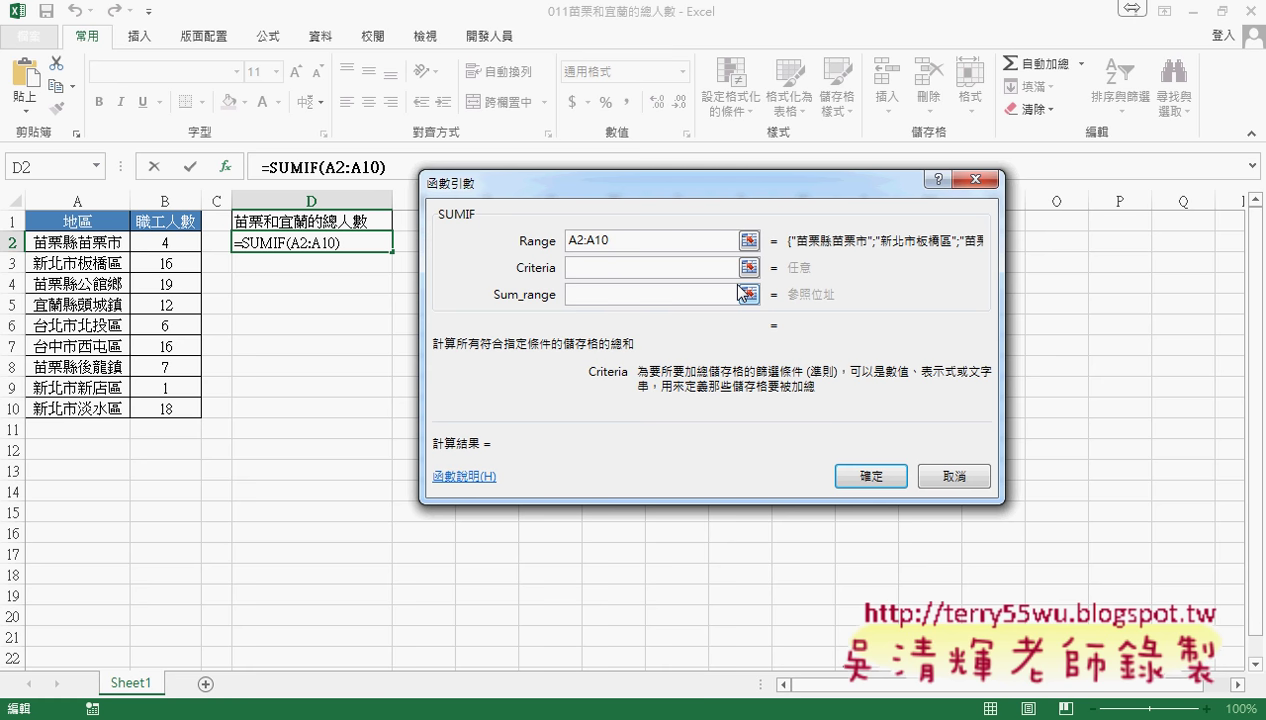
type("\"\"")
key("Left")
type("ㄇㄧㄠ")
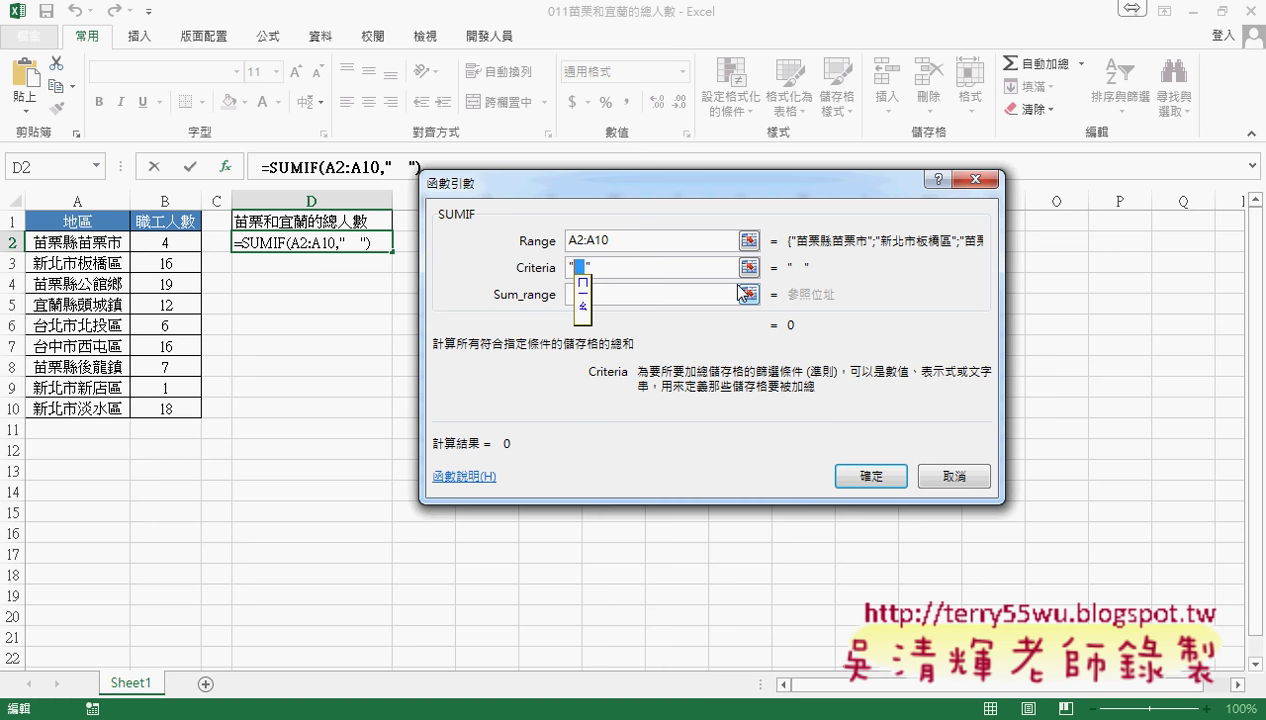
type("ˊ")
type("ㄌ")
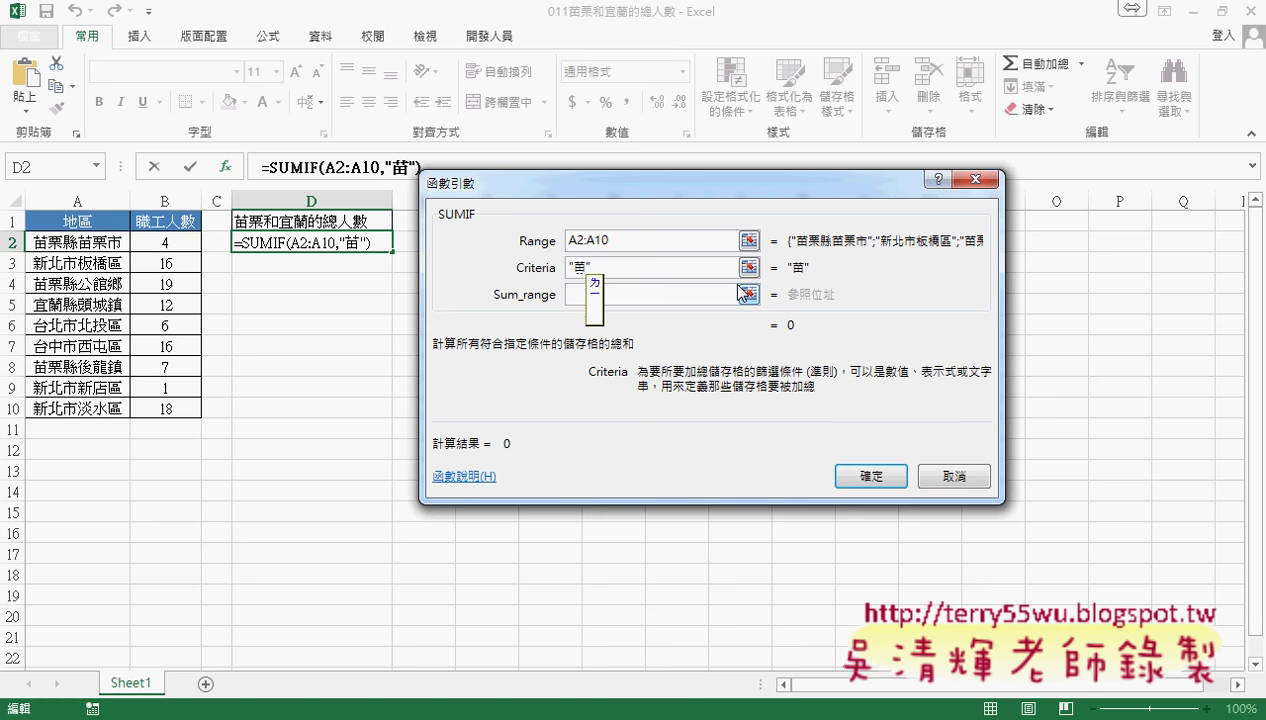
type("ˋ")
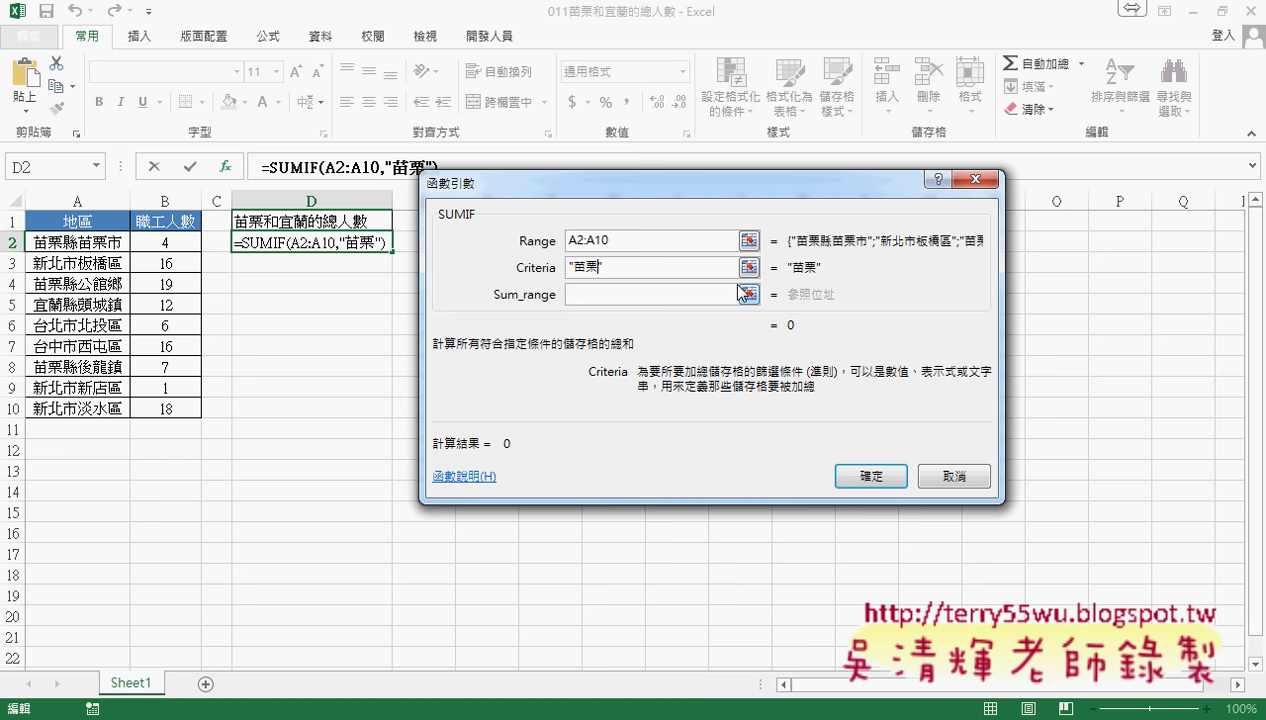
type("*")
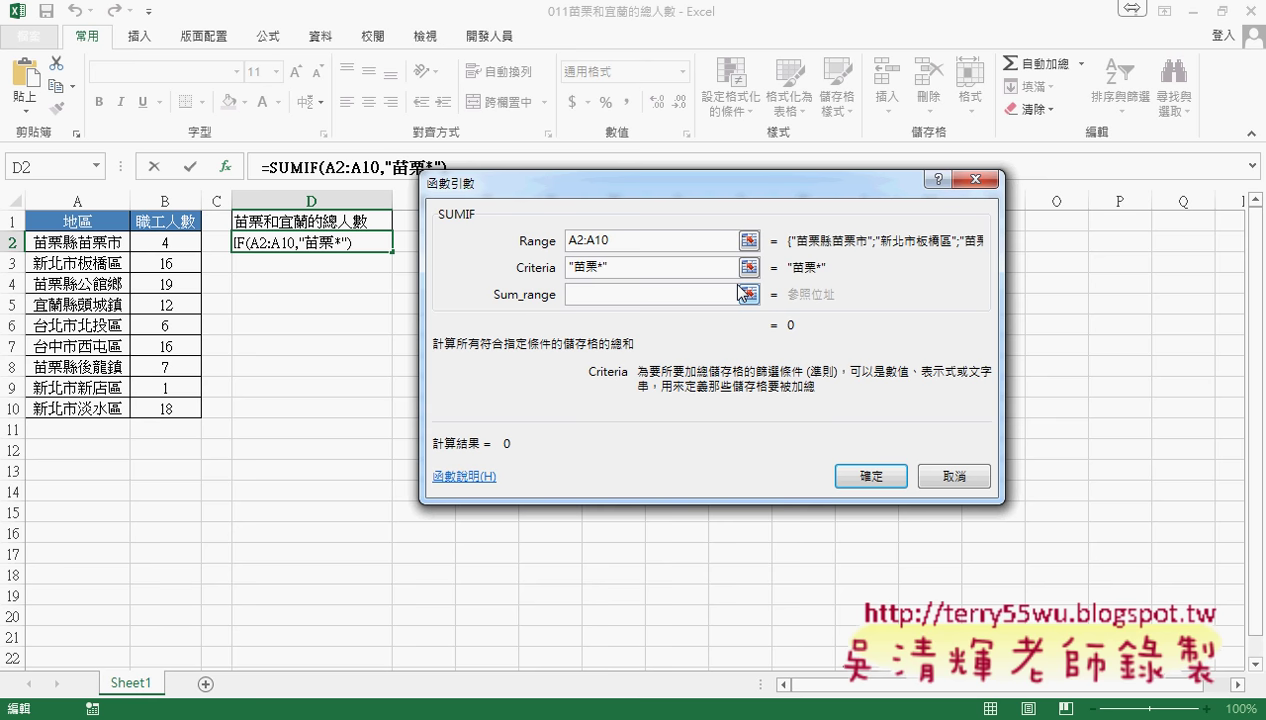
left_click(683, 292)
left_click_drag(163, 245, 158, 400)
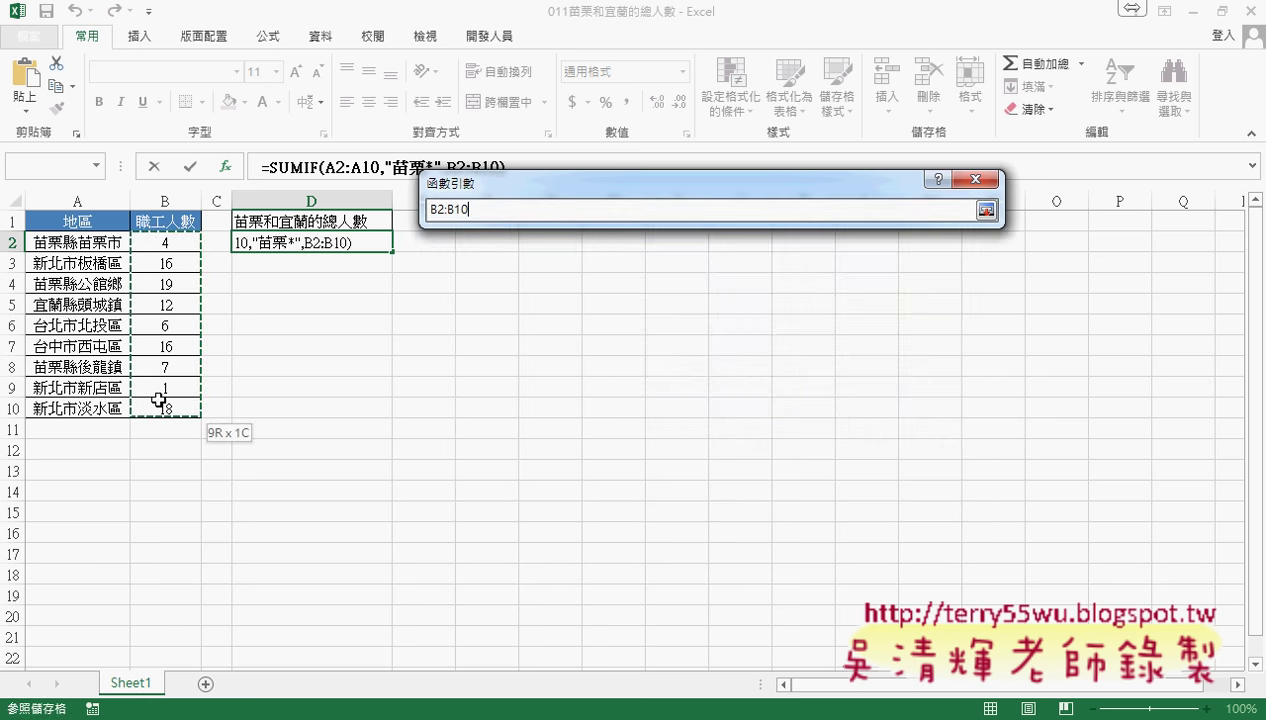
left_click(876, 474)
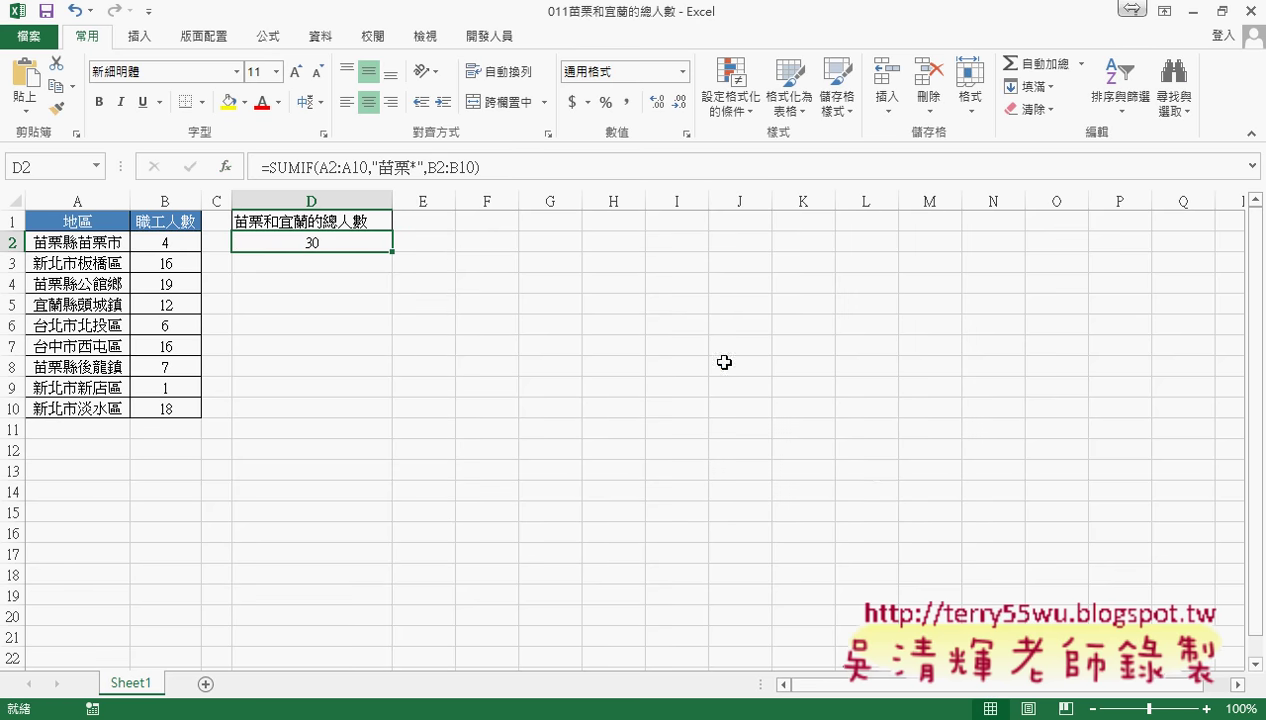
left_click_drag(268, 168, 539, 168)
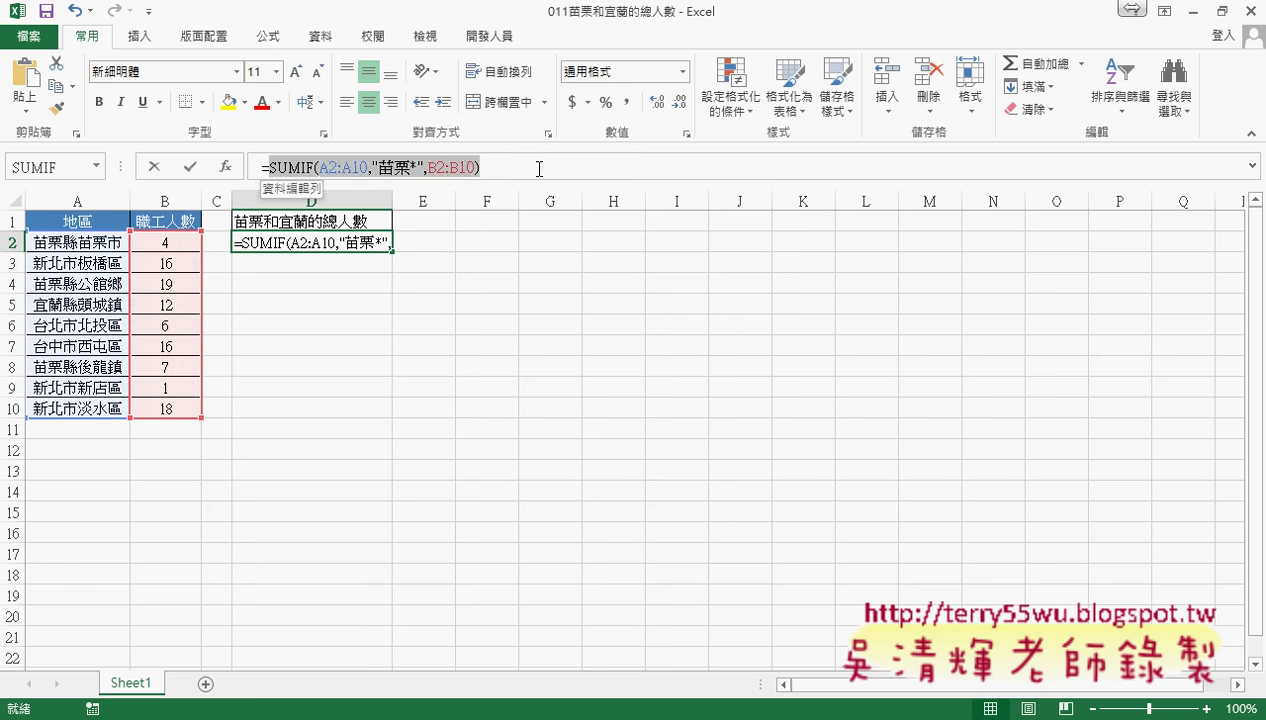
Append +SUMIF to D2's formula by copying the existing SUMIF, with the criteria changed to 宜蘭*
right_click(458, 166)
left_click(485, 200)
left_click(503, 166)
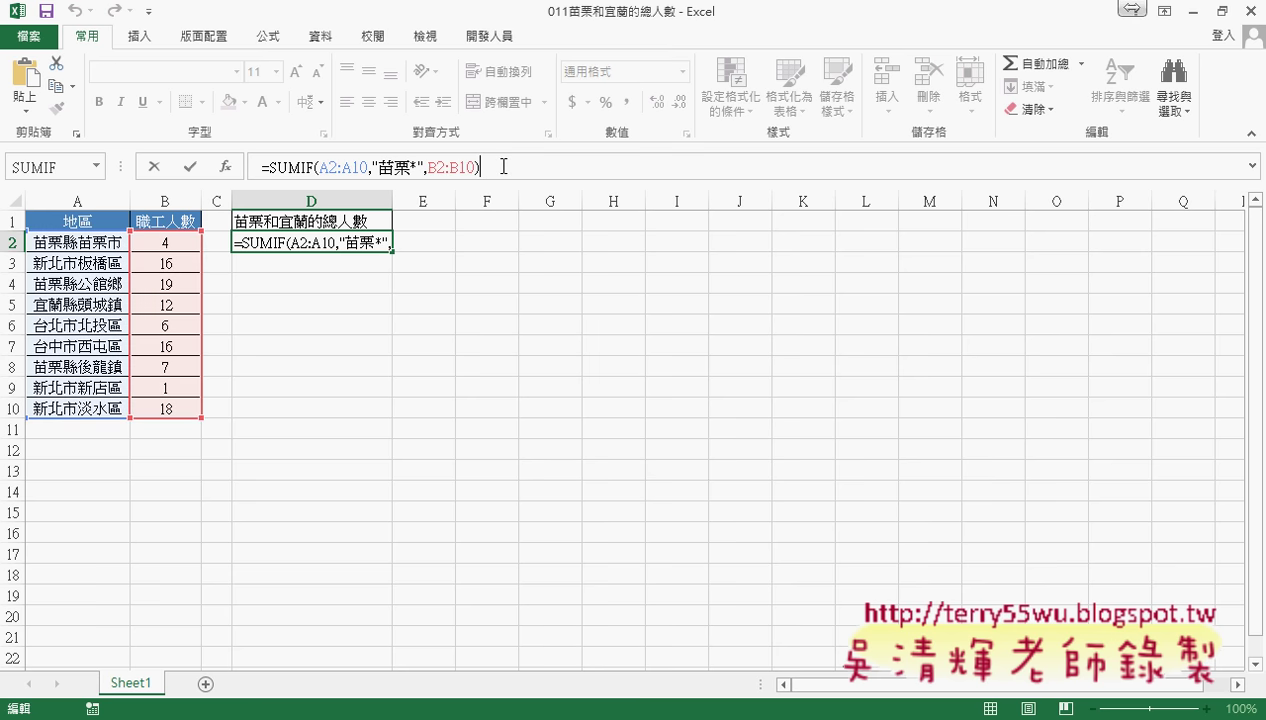
type("+")
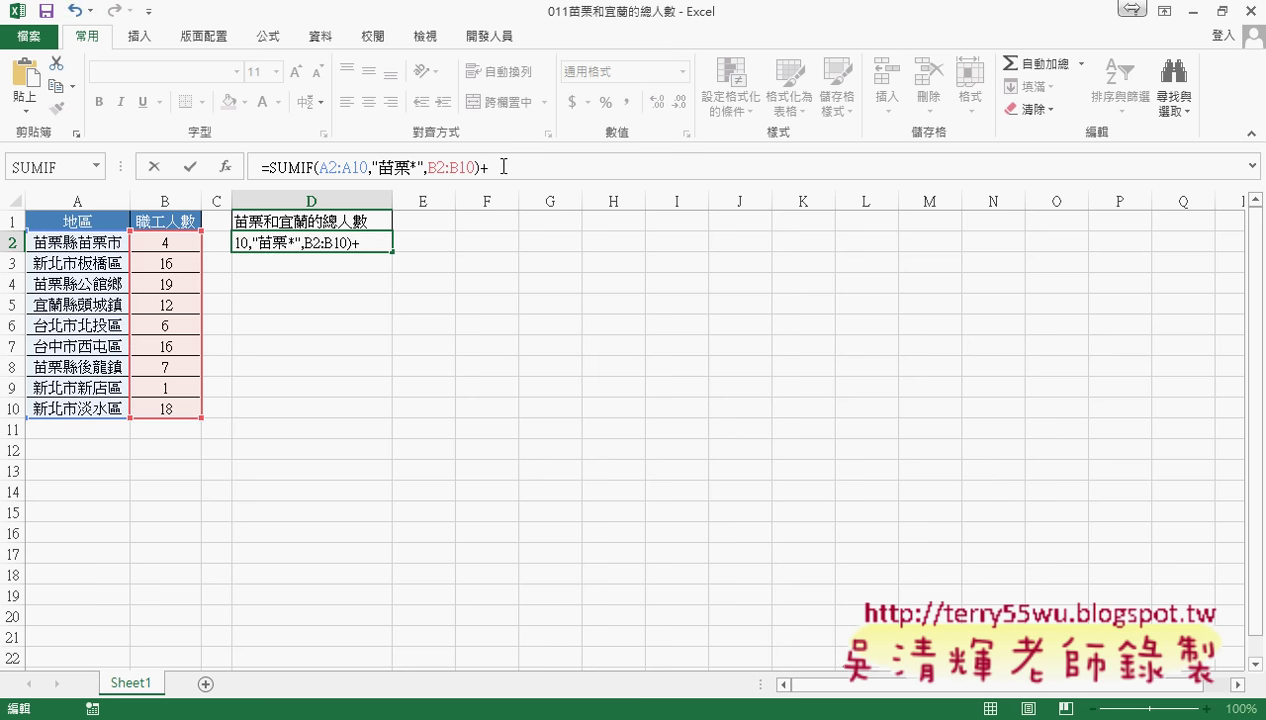
key("ctrl+v")
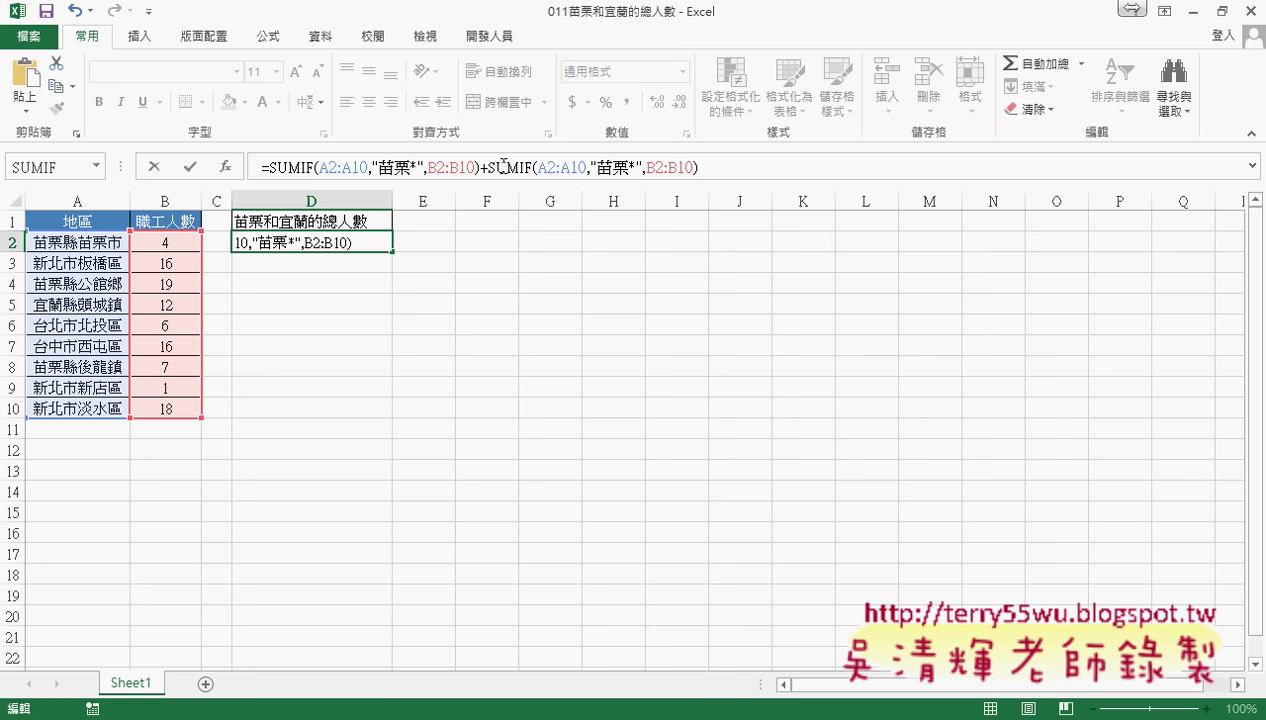
left_click_drag(597, 167, 624, 171)
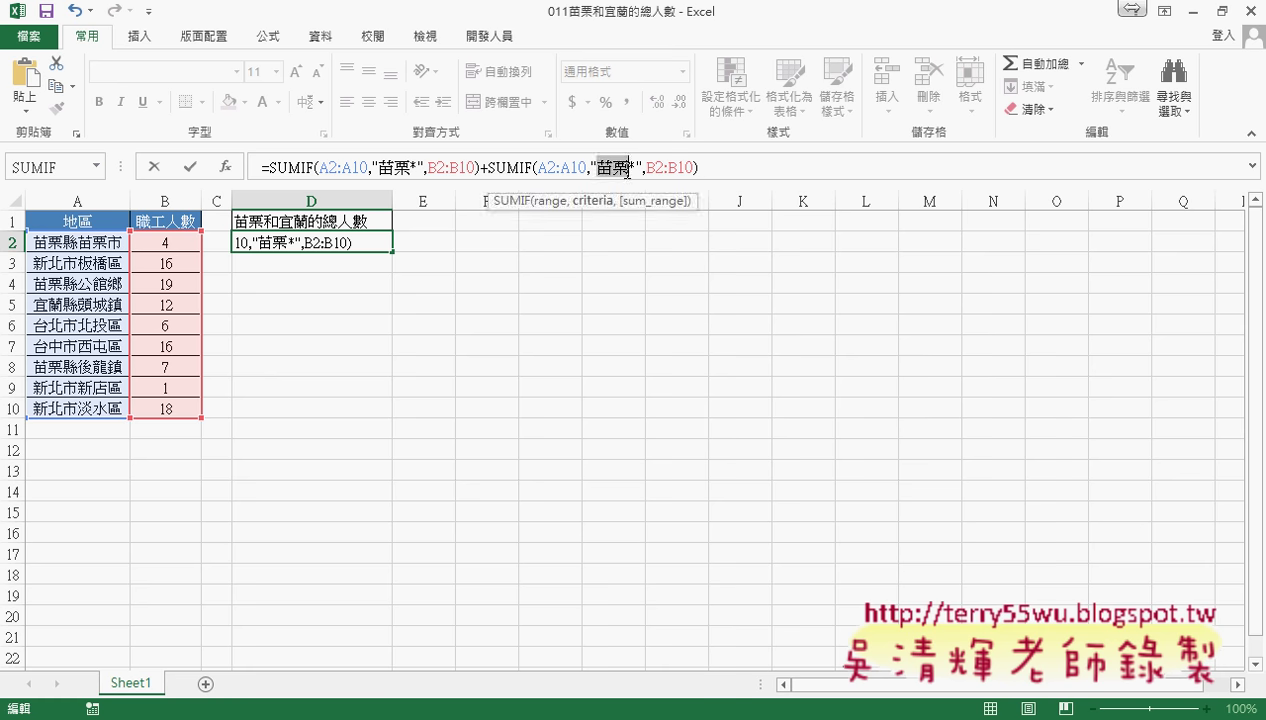
type("一")
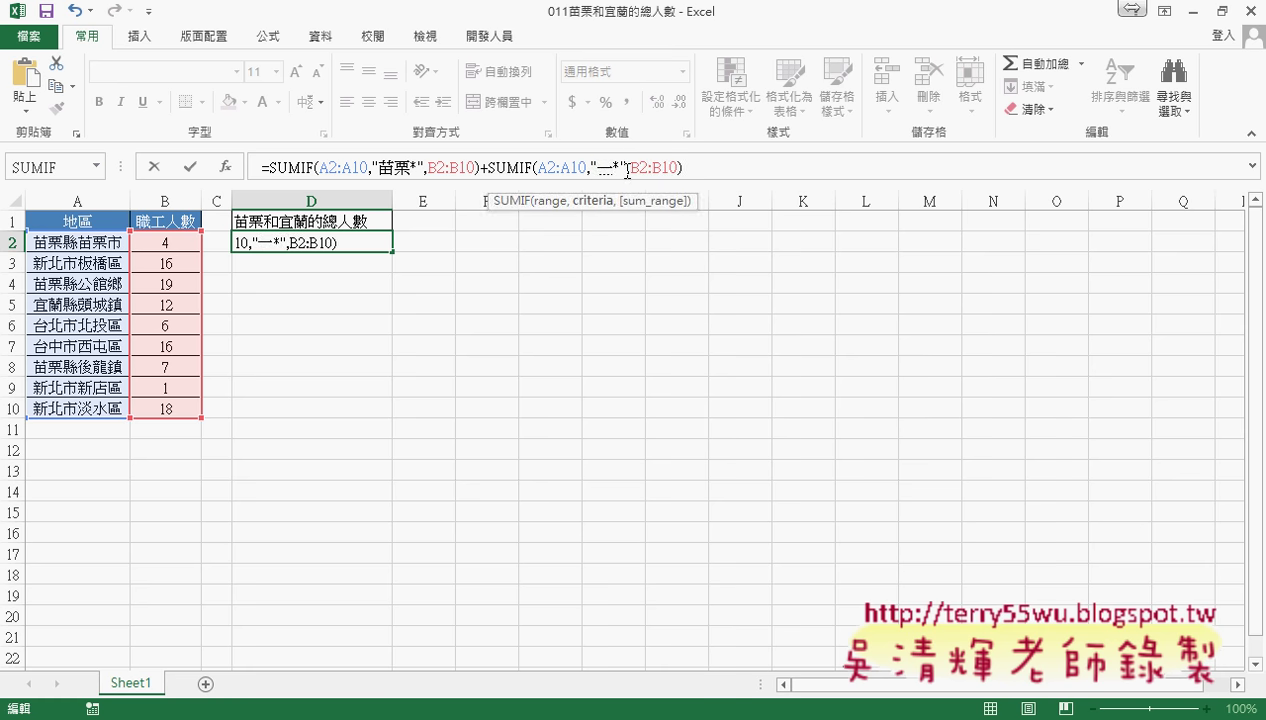
type("ㄌ")
type("宜蘭")
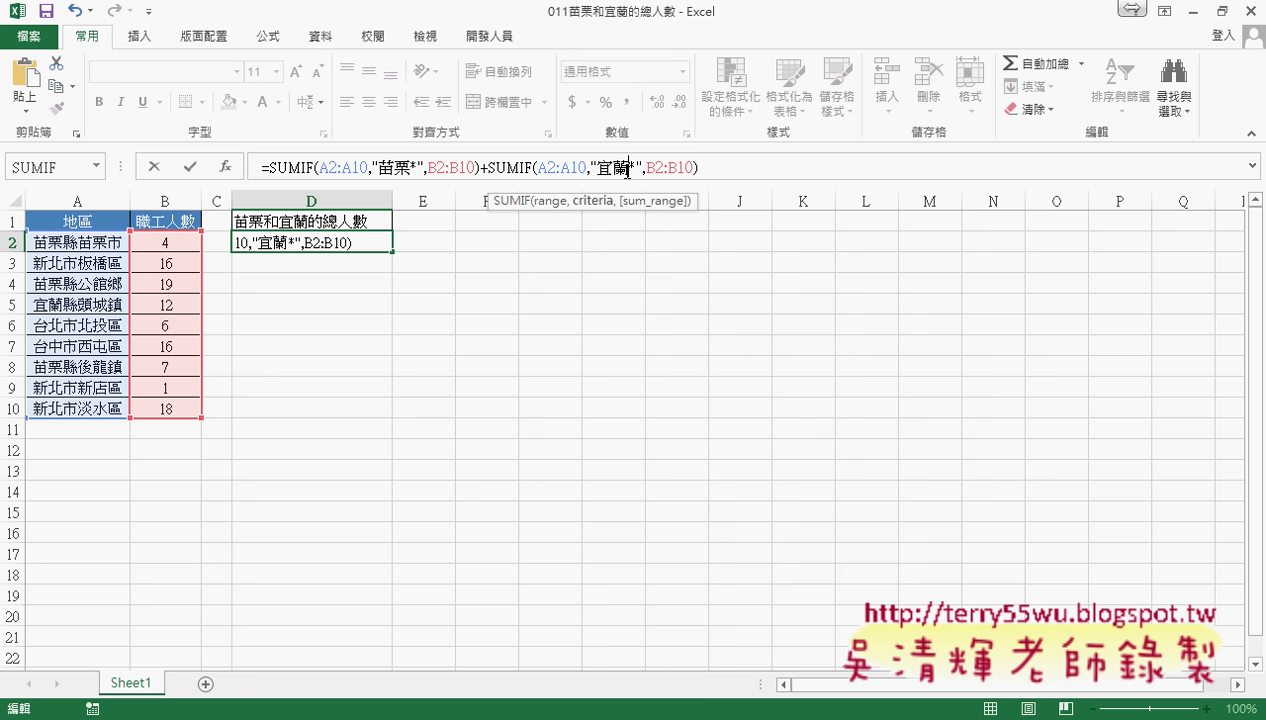
Confirm the combined 苗栗 plus 宜蘭 formula in D2, showing 42 staff, and review its criteria
left_click_drag(479, 167, 743, 166)
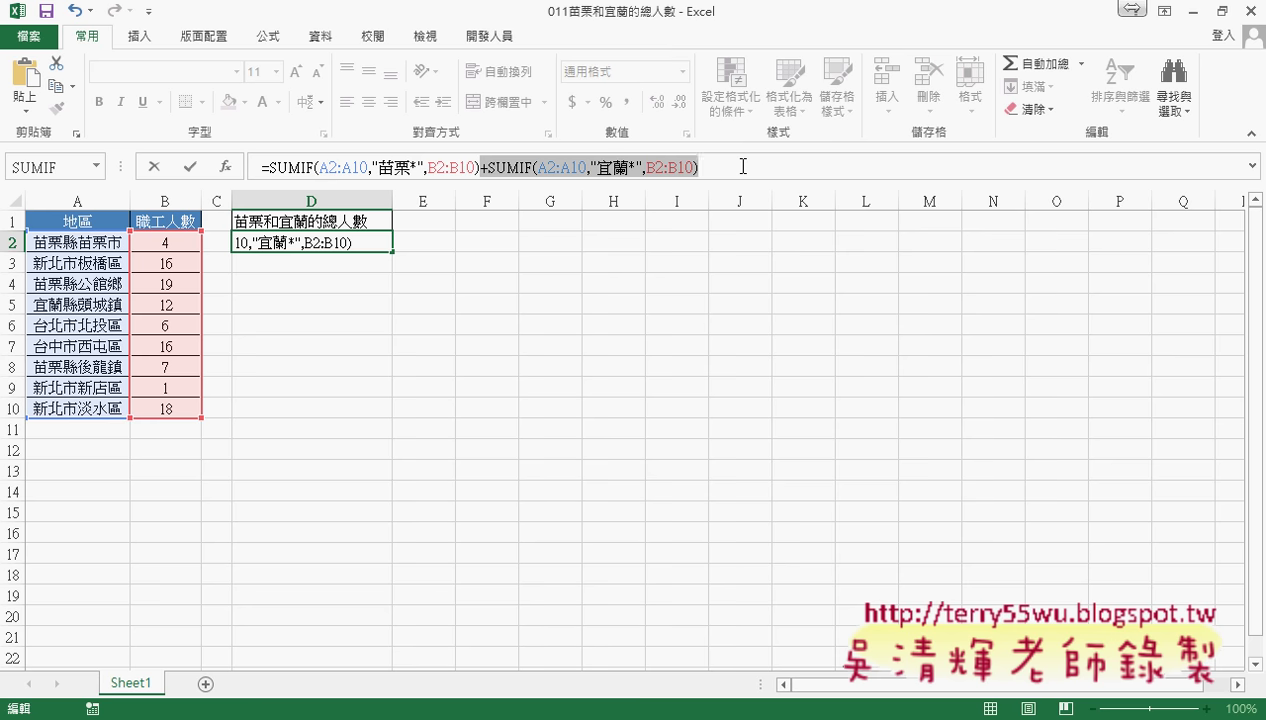
left_click(191, 177)
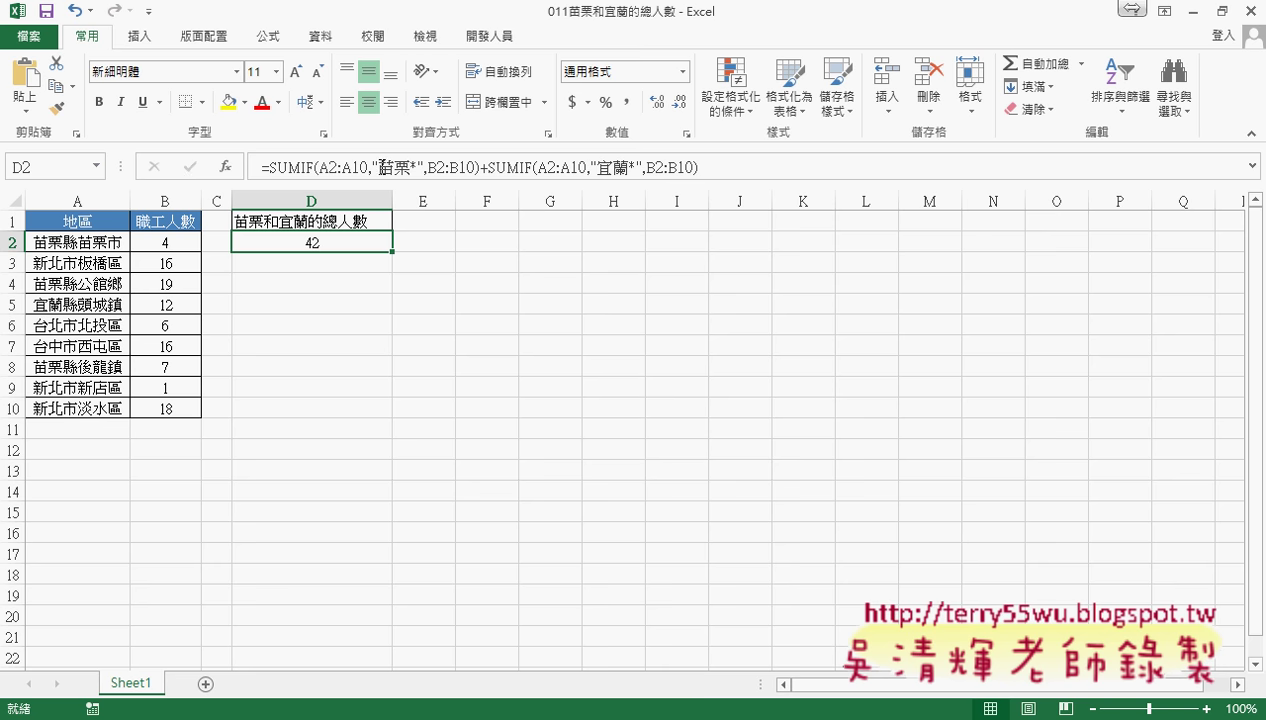
left_click_drag(376, 167, 408, 167)
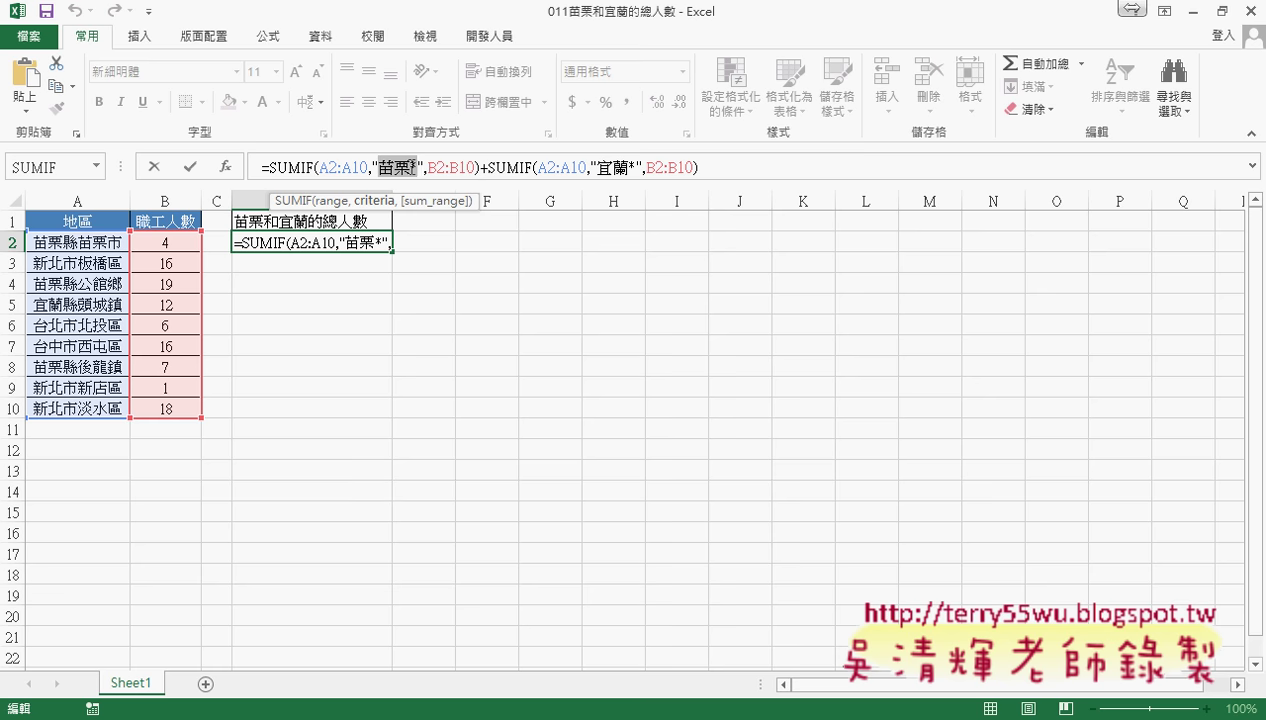
key("ctrl+Return")
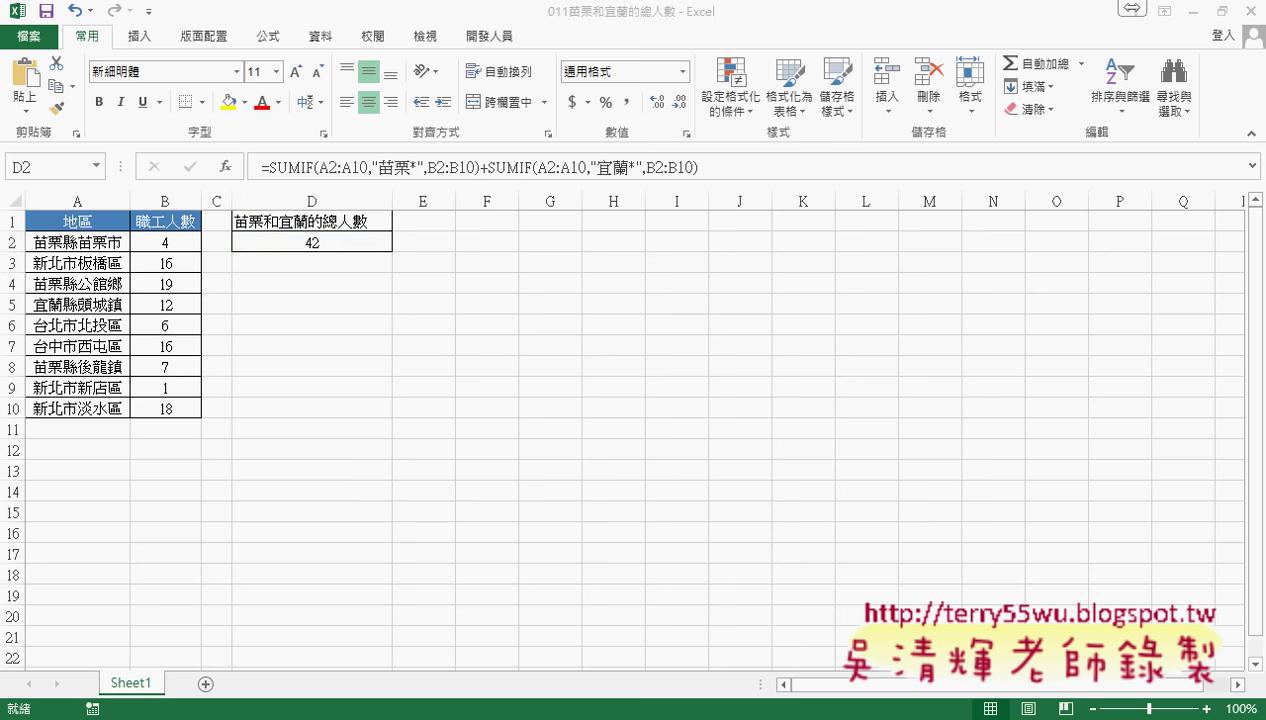
Open 04數學函數（綜合練習_教師研習時數統計表） from the 04數學函數 folder and enable editing
mouse_move(340, 719)
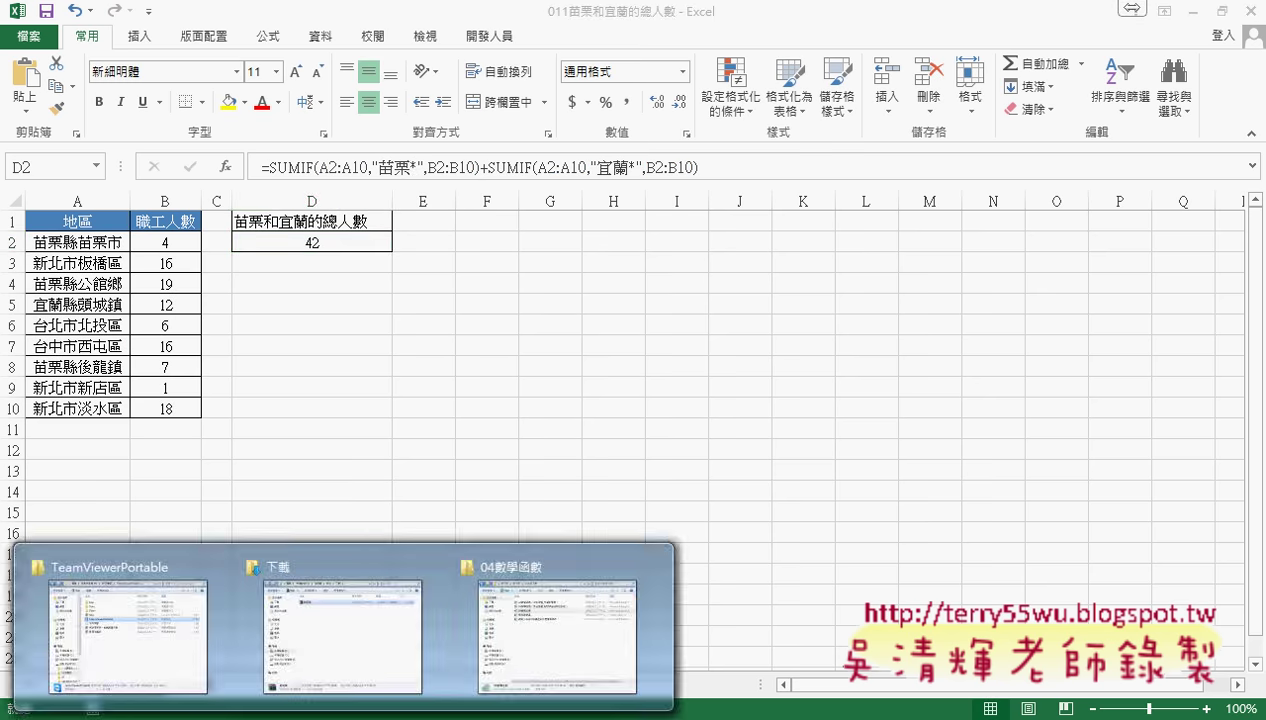
left_click(523, 660)
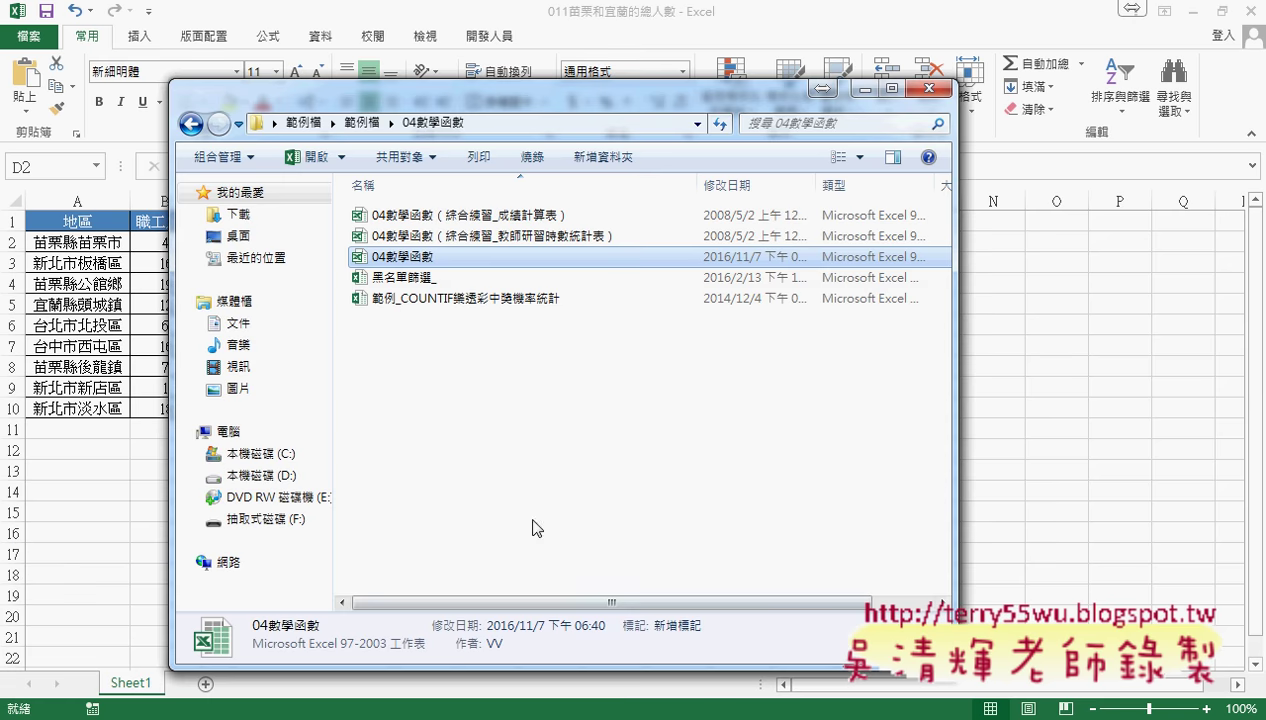
left_click(518, 242)
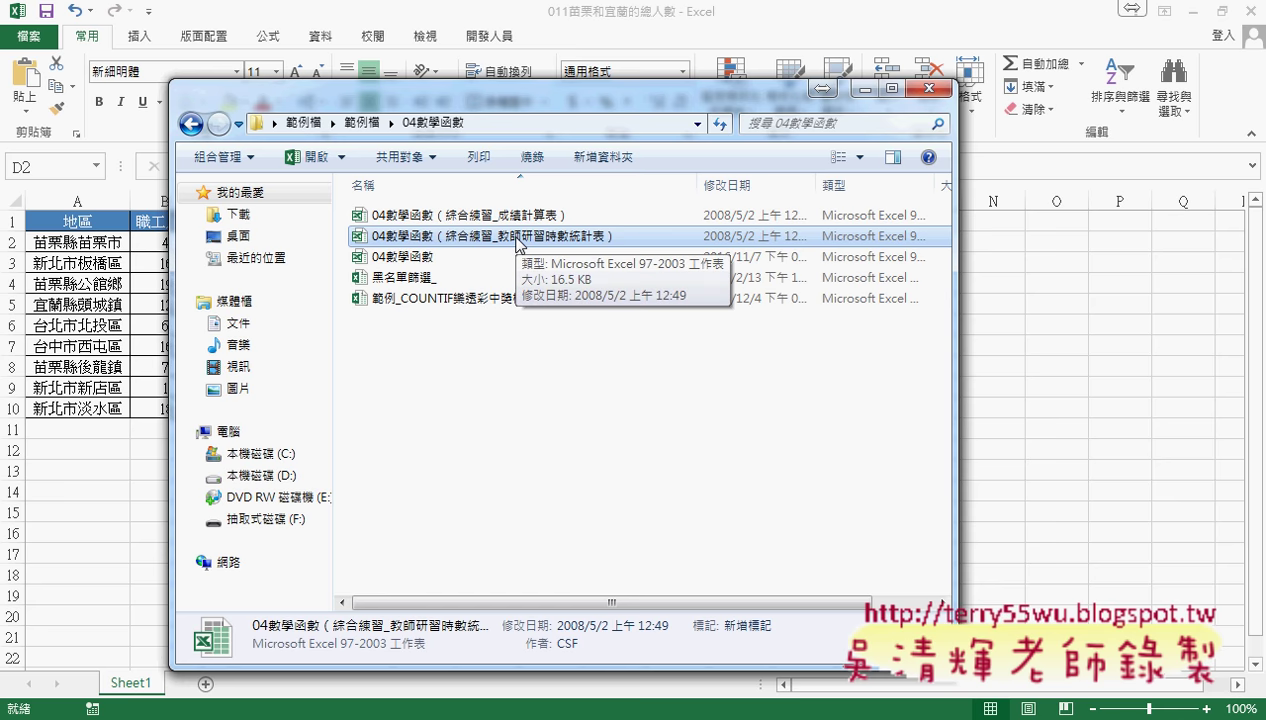
key("alt+F4")
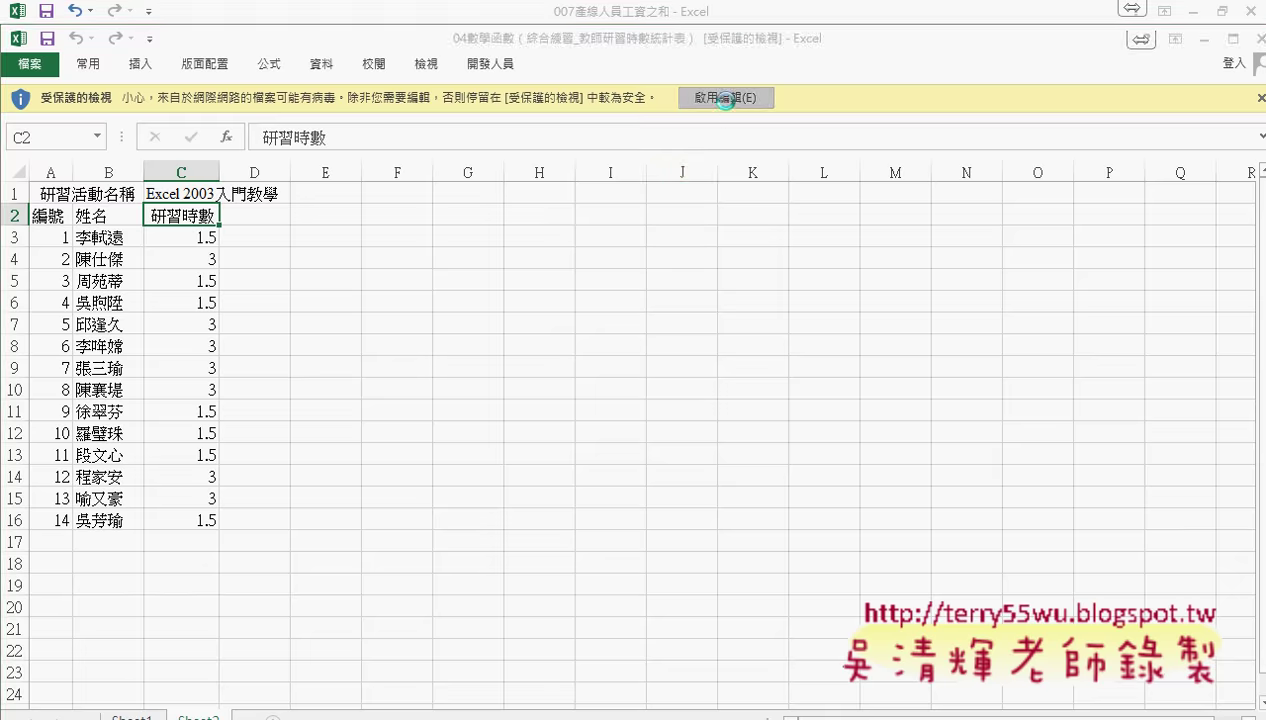
left_click(727, 99)
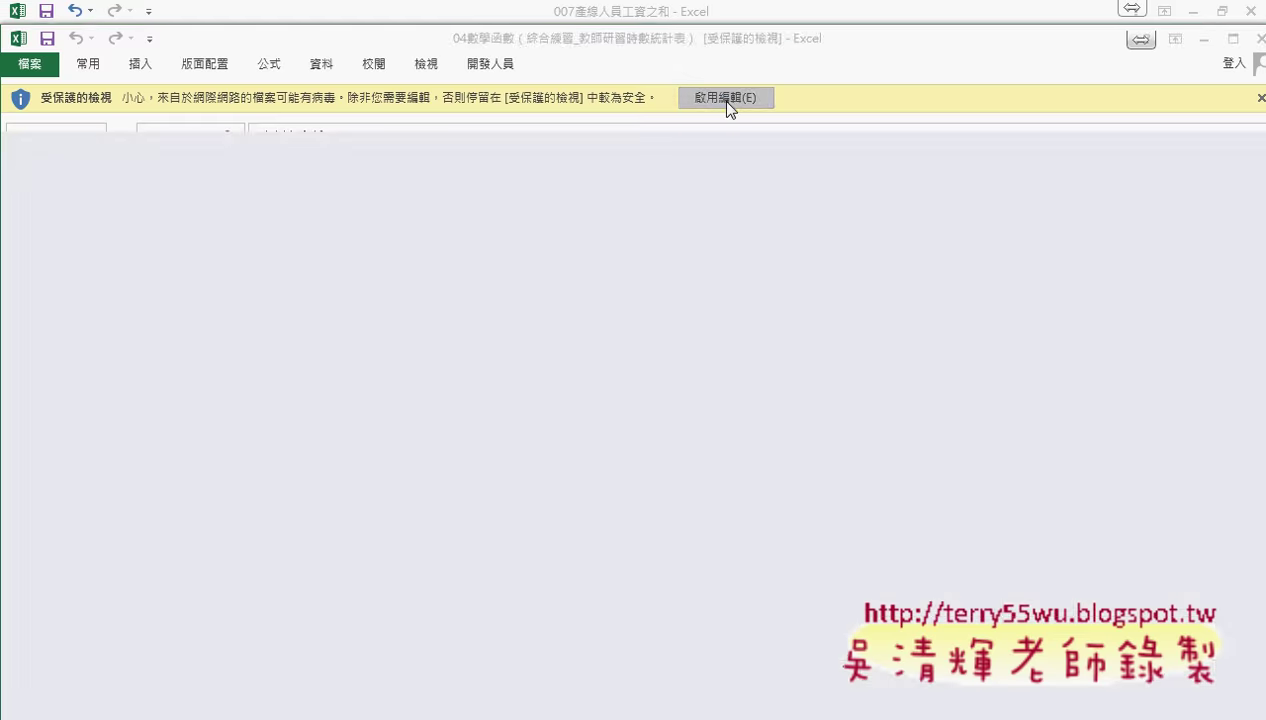
Maximize the workbook window and Ctrl-drag Sheet2 to create a copy after it
left_click(1233, 42)
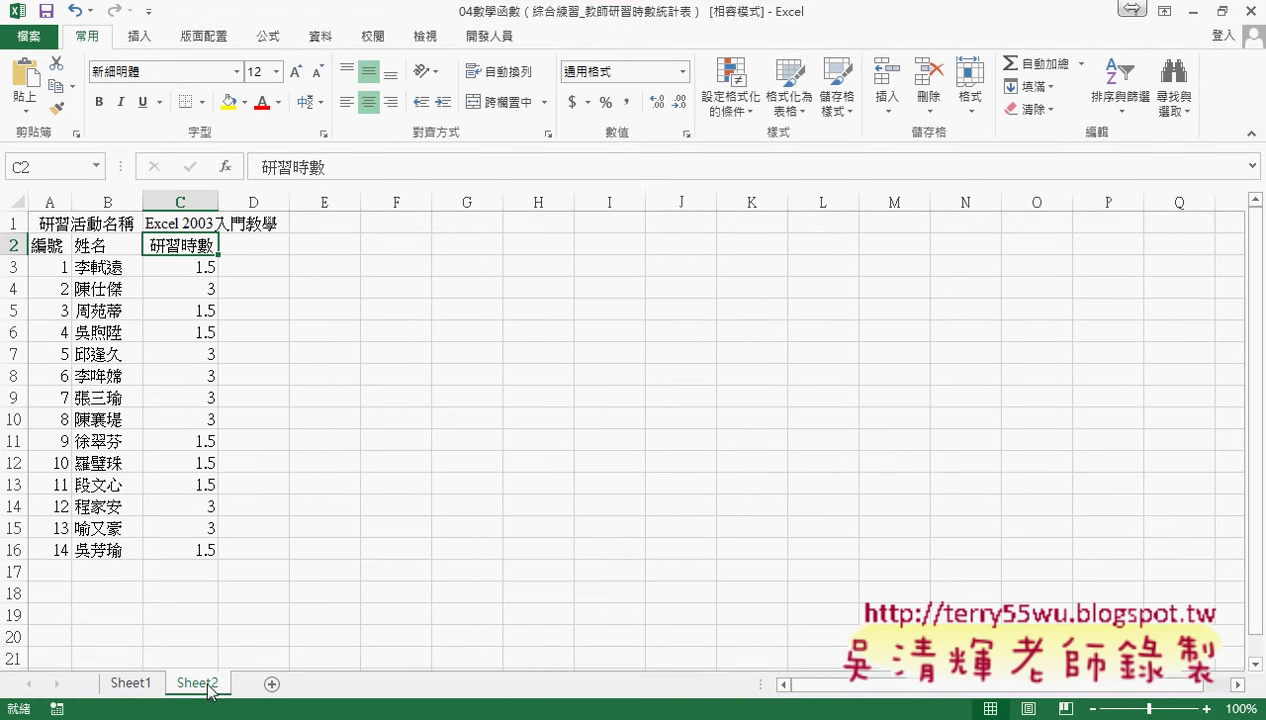
left_click_drag(208, 688, 289, 680)
left_click_drag(289, 680, 369, 681)
left_click_drag(369, 681, 367, 686)
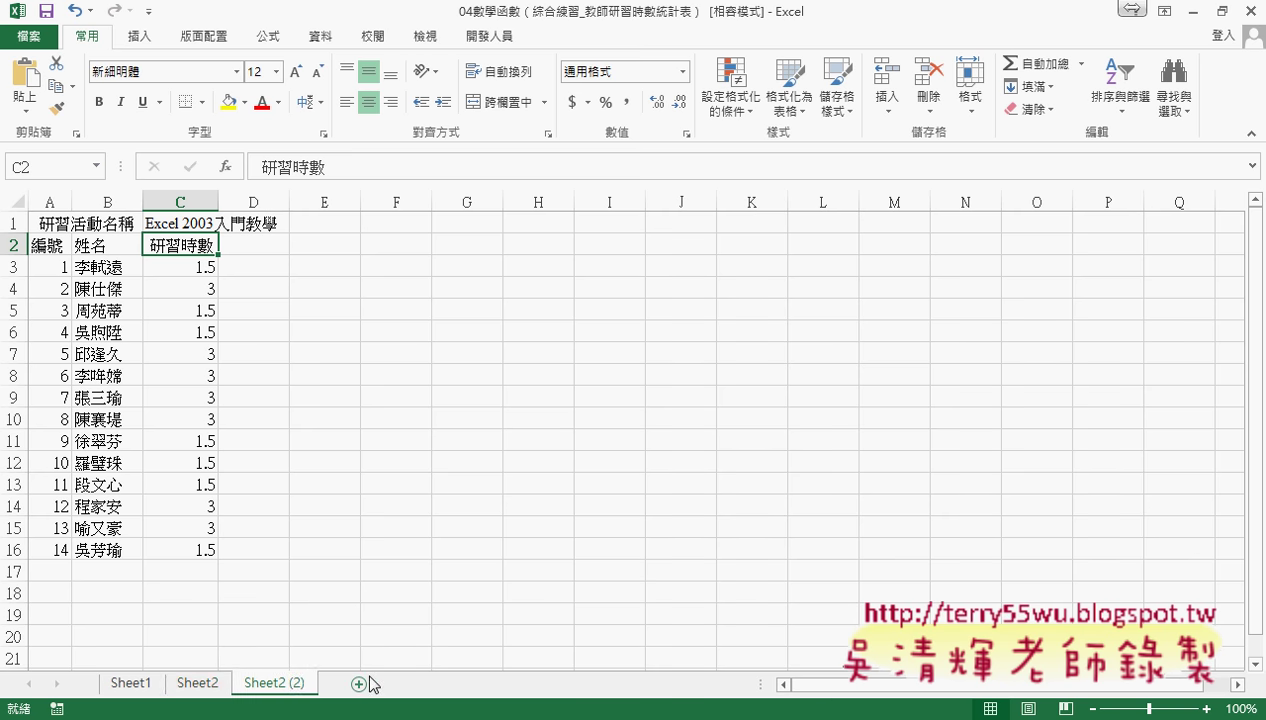
Rename the copied sheet from Sheet2 (2) to Sheet3, then return to Sheet1
double_click(286, 684)
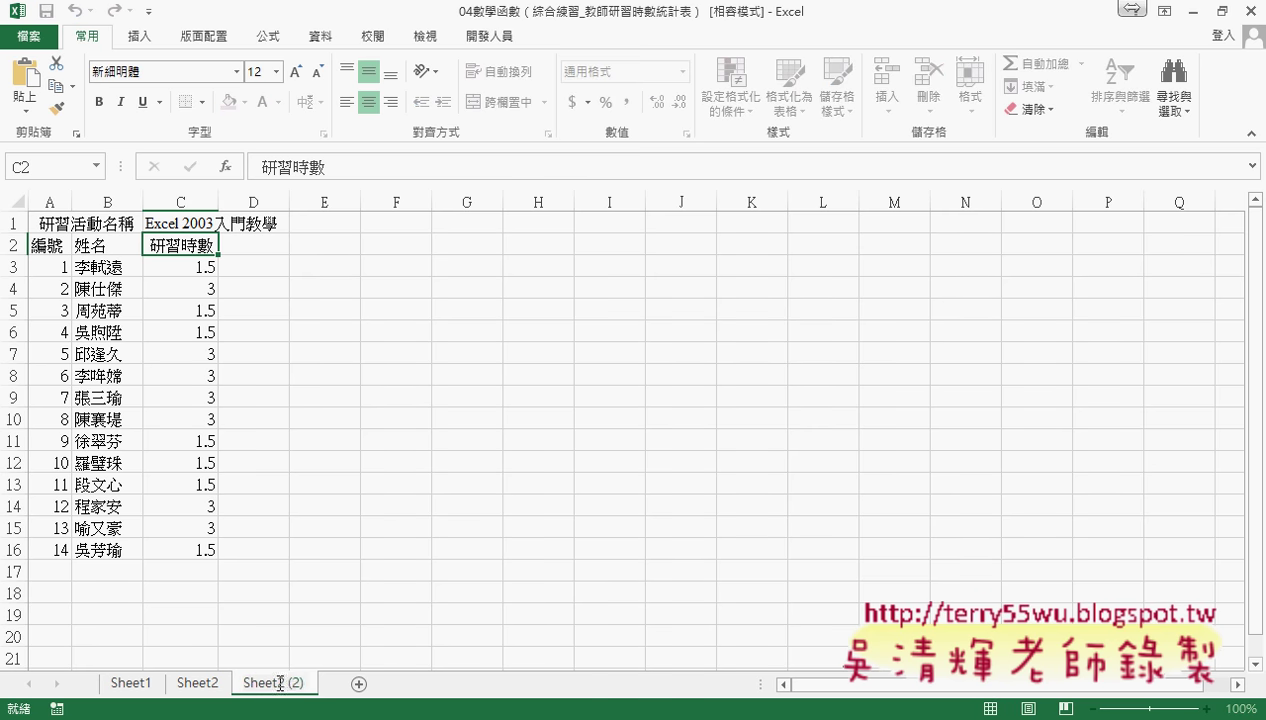
left_click_drag(274, 684, 326, 687)
type("3")
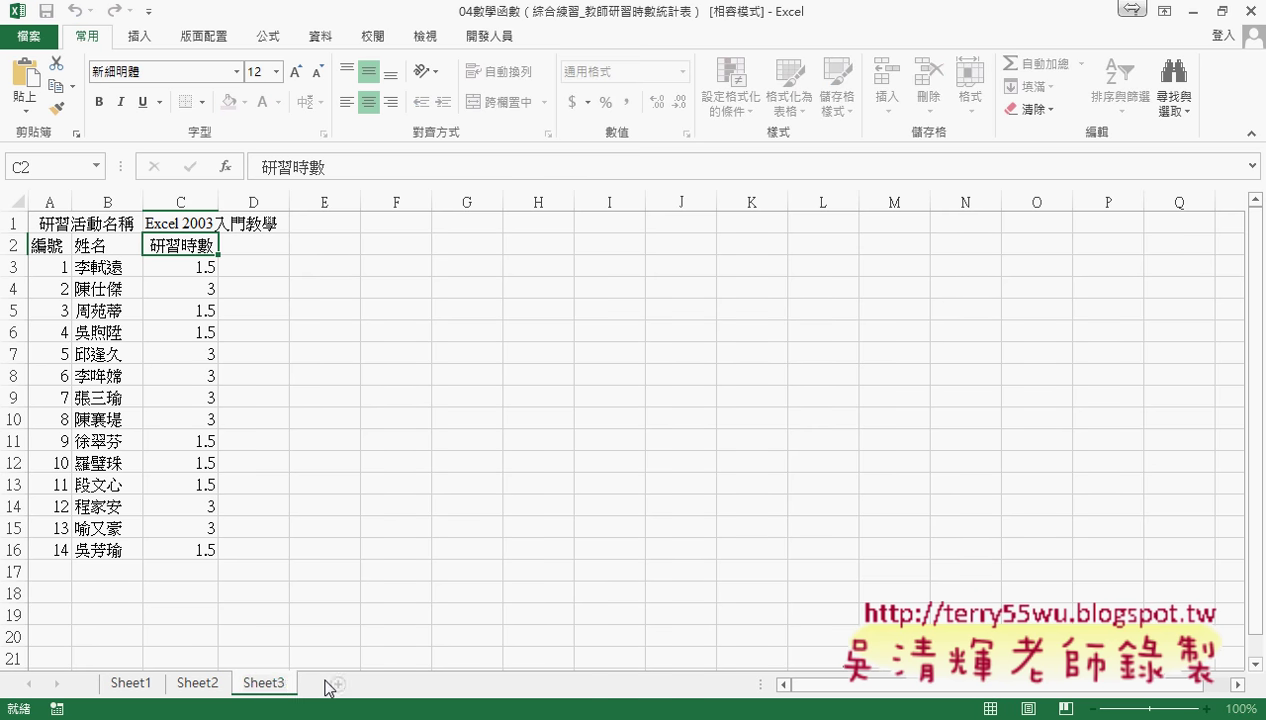
key("Return")
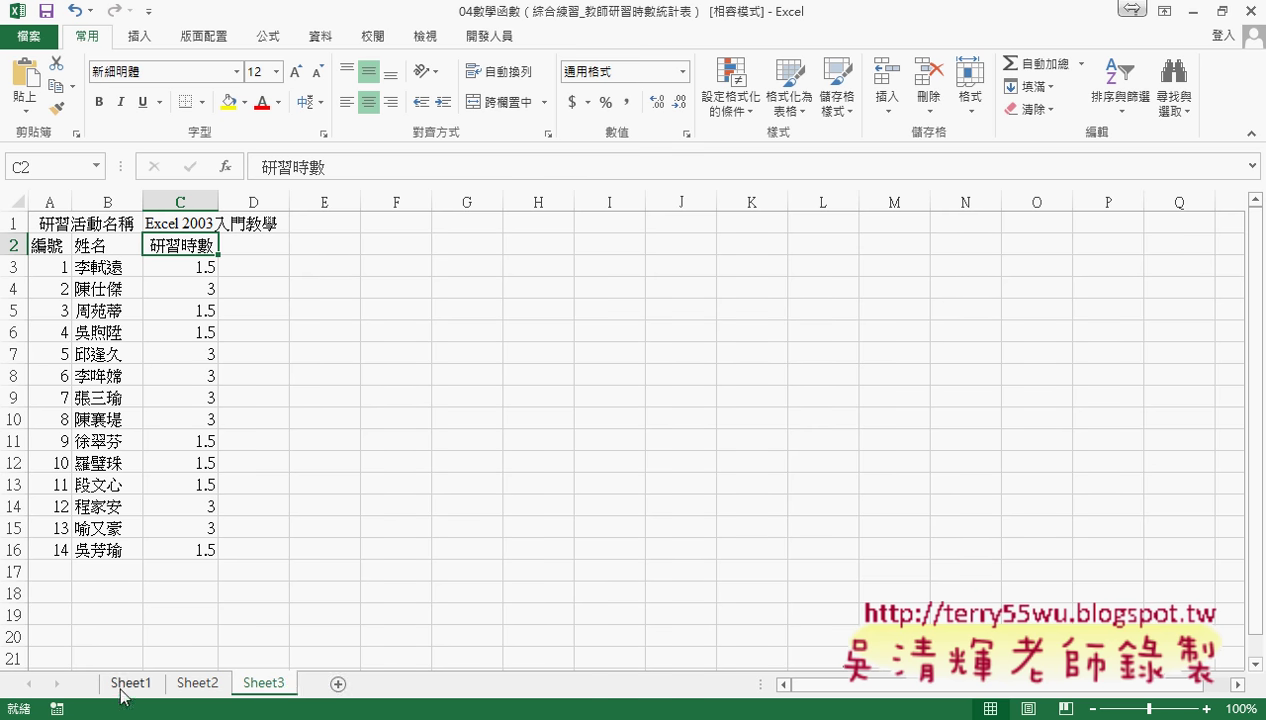
left_click(125, 688)
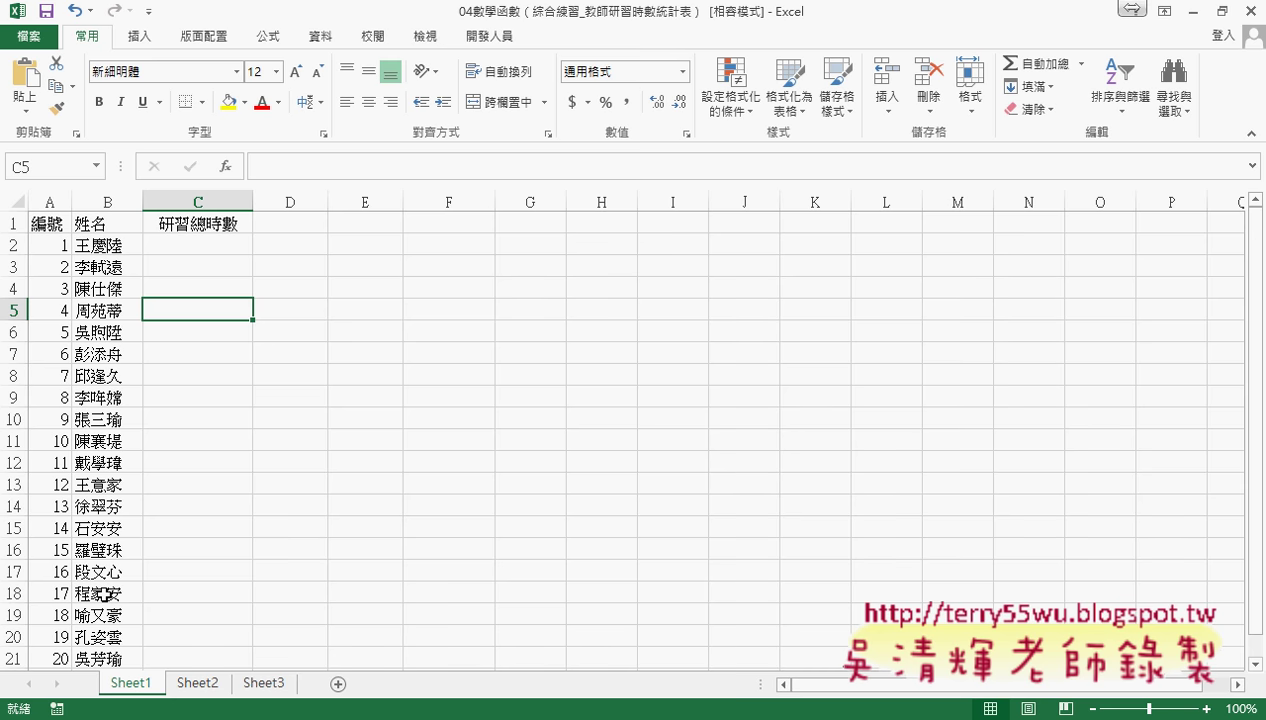
On Sheet3, change C1's activity name from Excel 2003入門教學 to Excel 2003進階教學
left_click(197, 686)
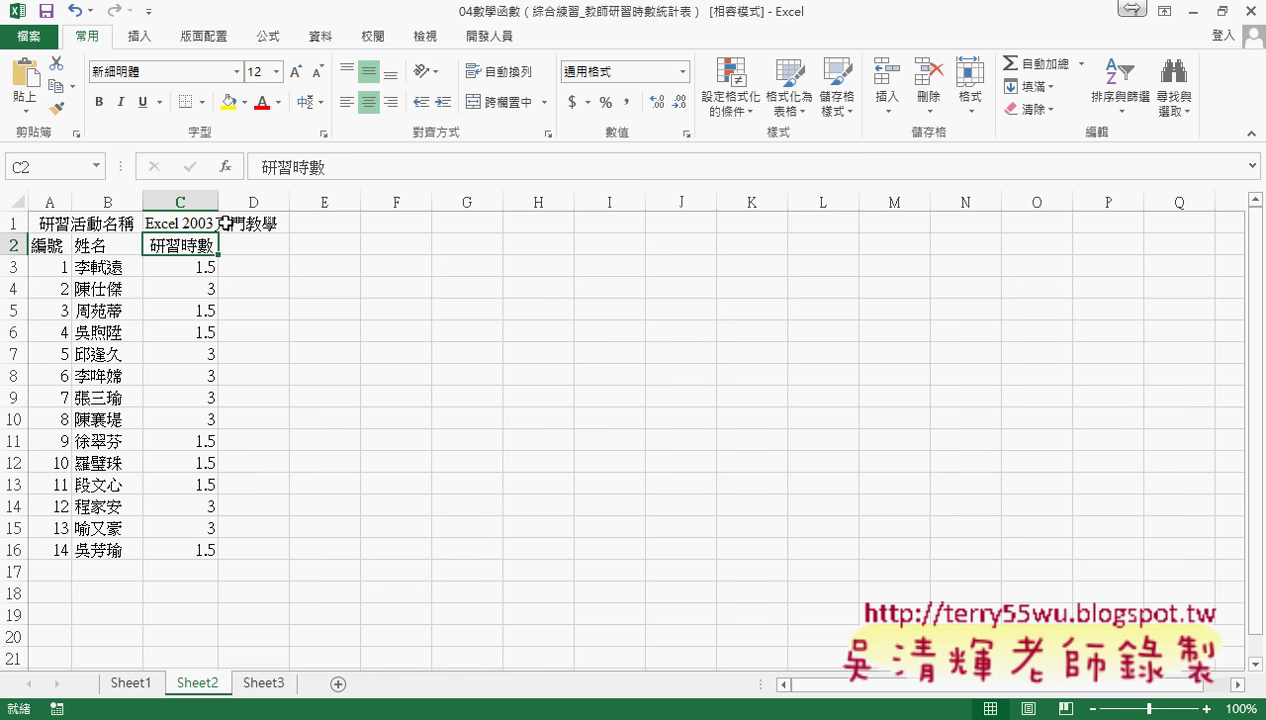
left_click_drag(192, 265, 210, 550)
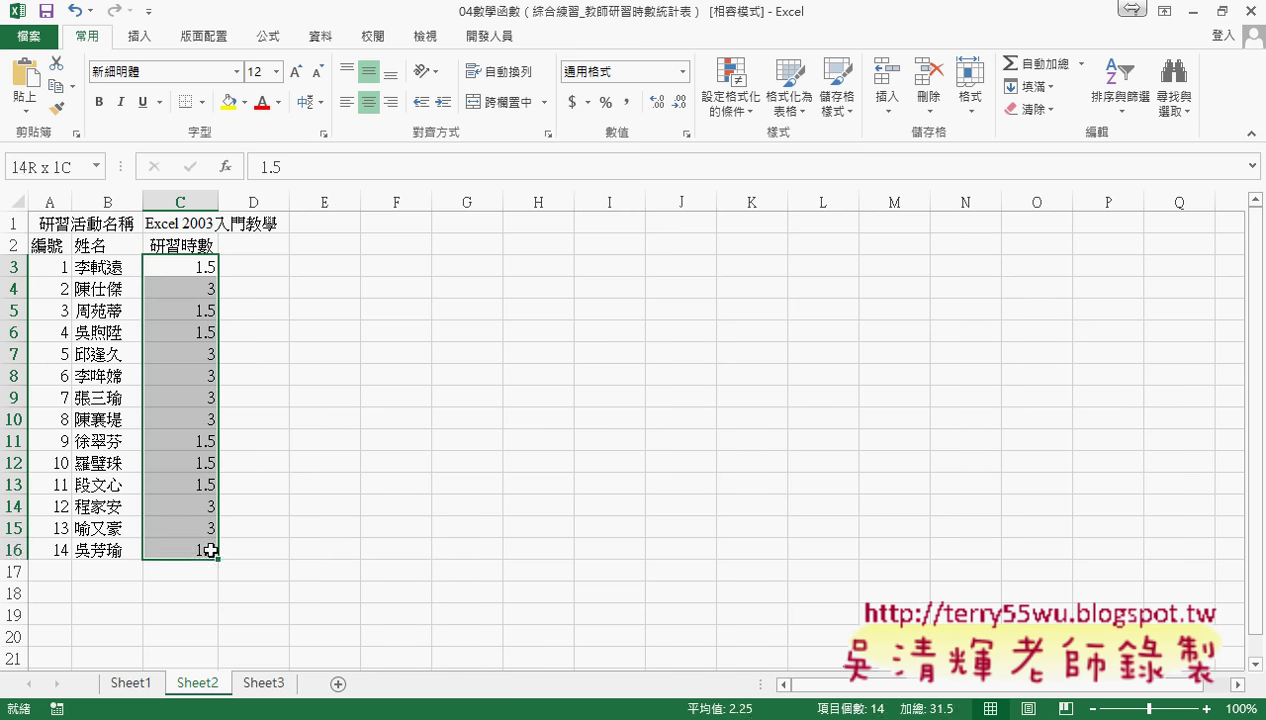
left_click(262, 683)
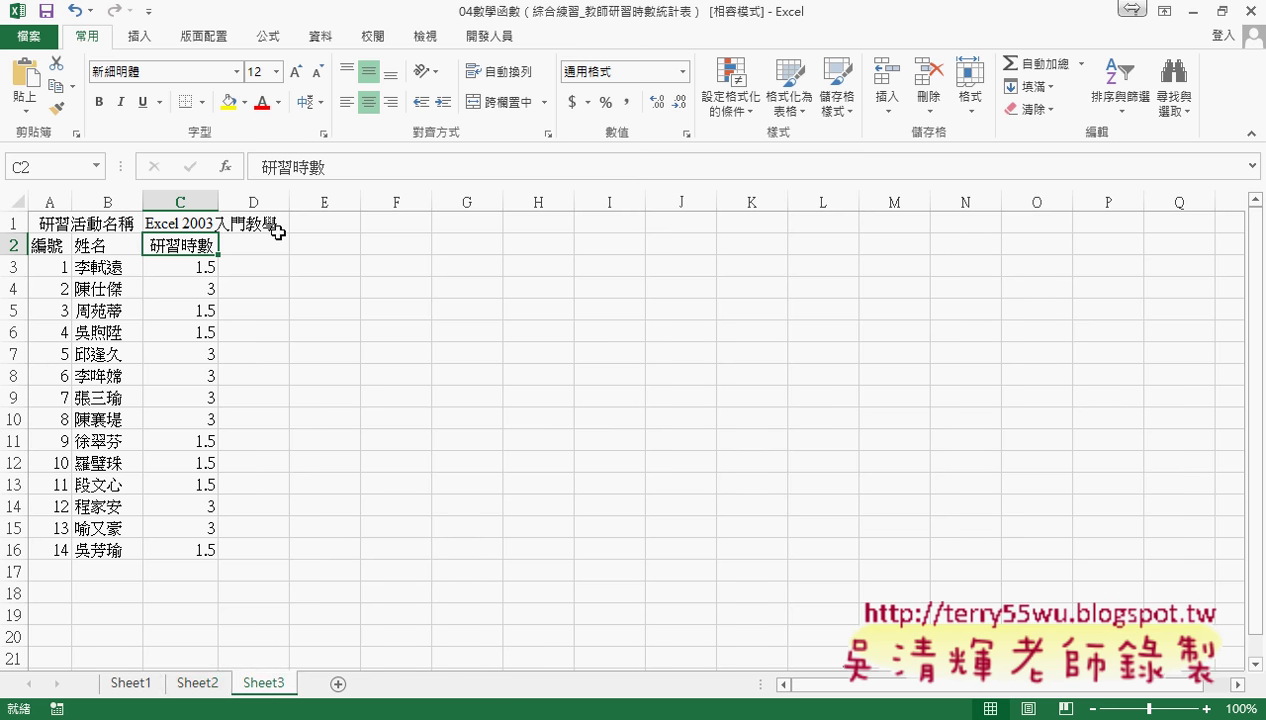
left_click(195, 223)
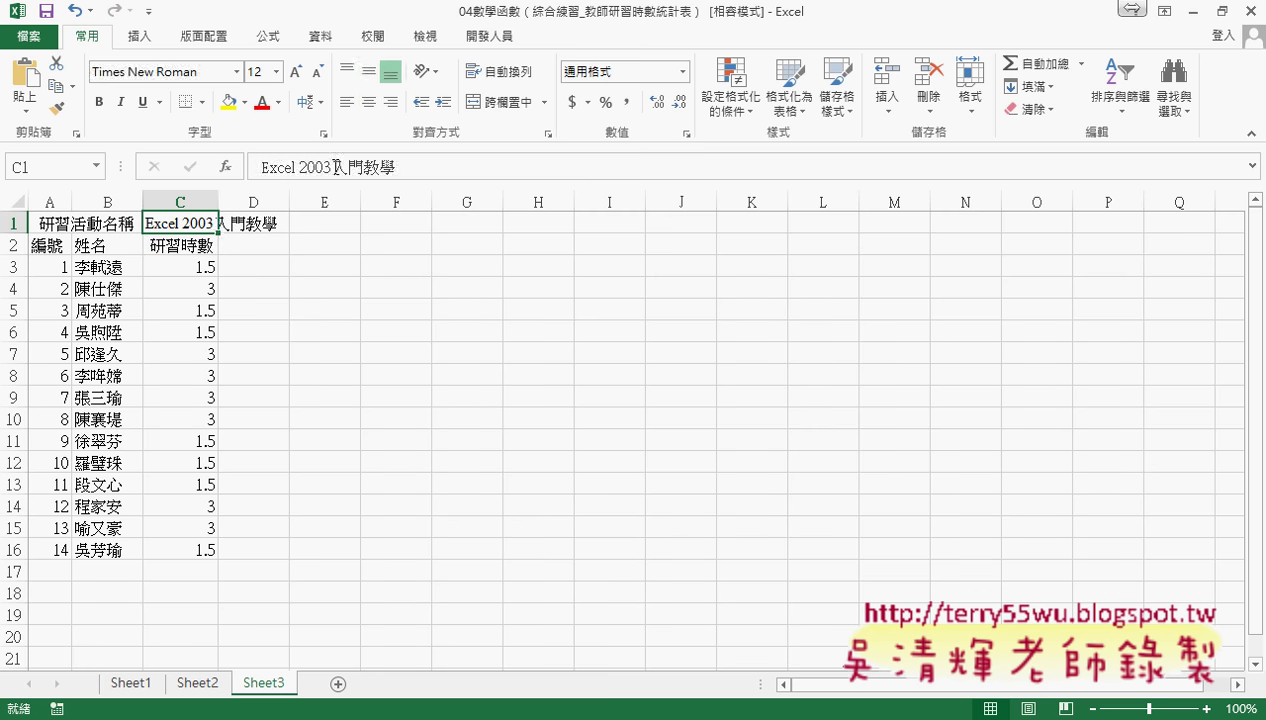
left_click_drag(333, 167, 363, 167)
type("ㄐ")
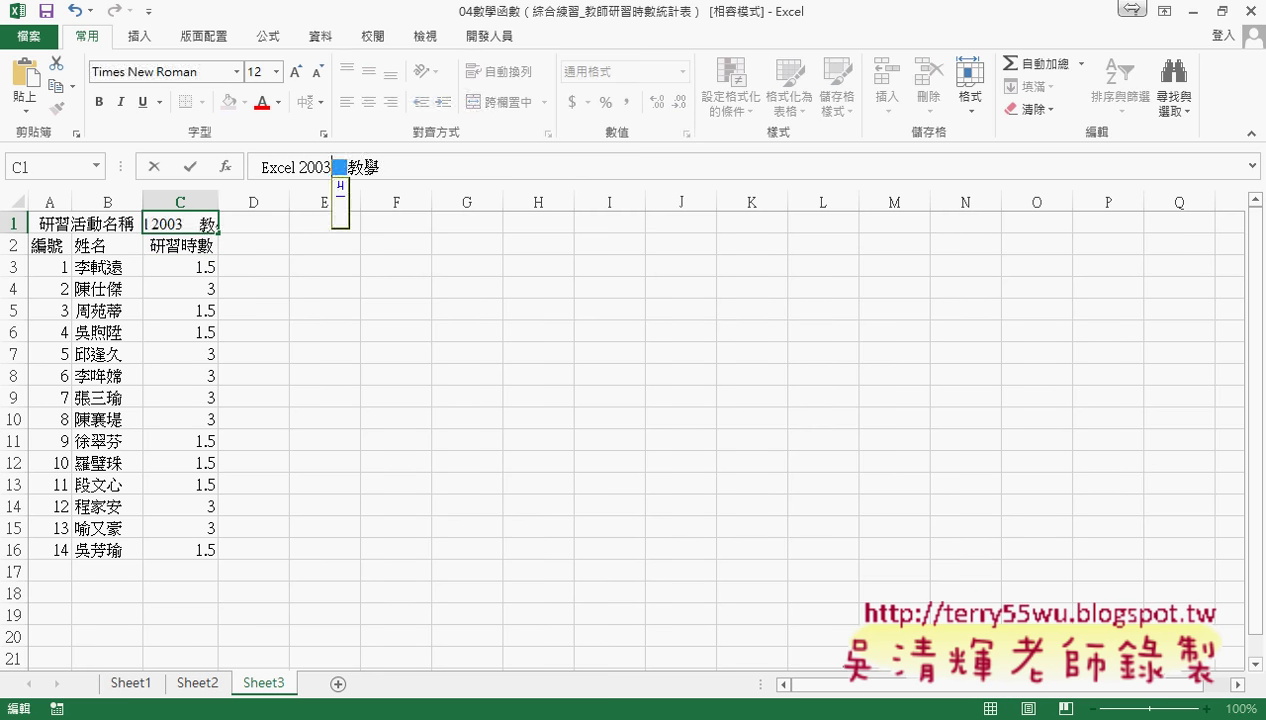
type("4")
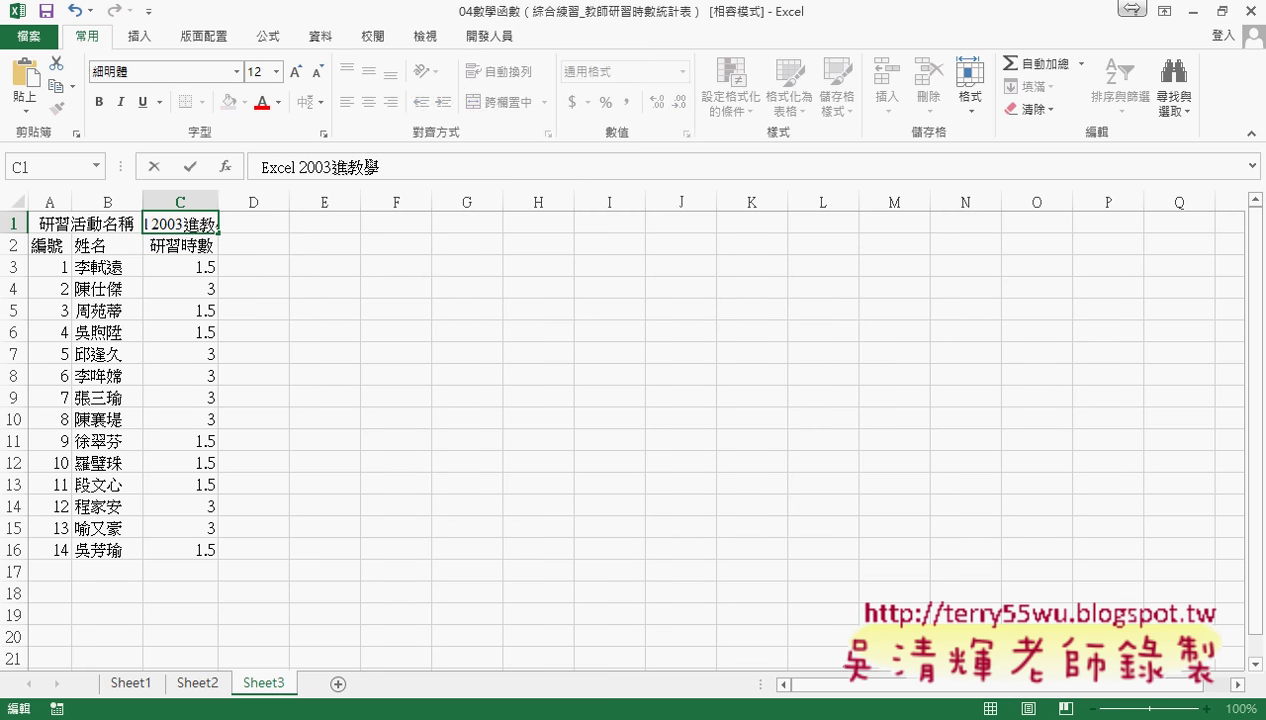
type("ㄐㄧㄝ")
key("space")
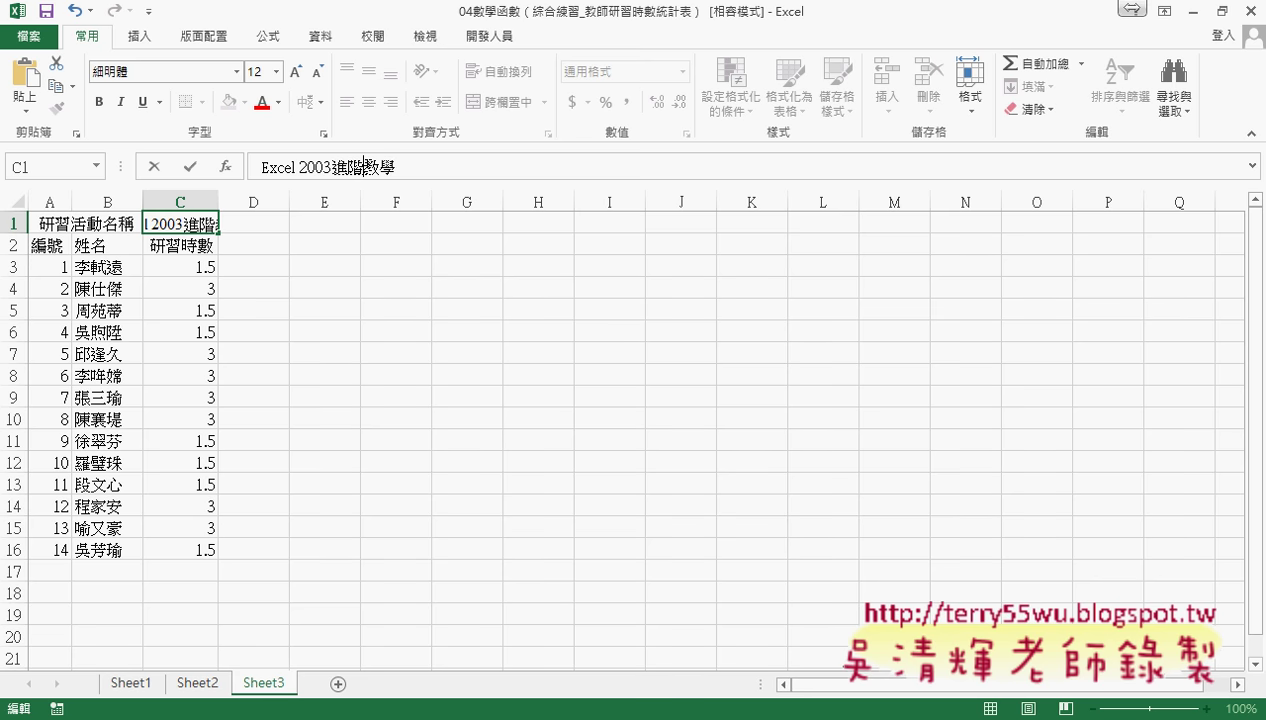
Delete rows 3 and 16 (participants 1 and 14) on Sheet3, leaving twelve trainees
left_click(308, 330)
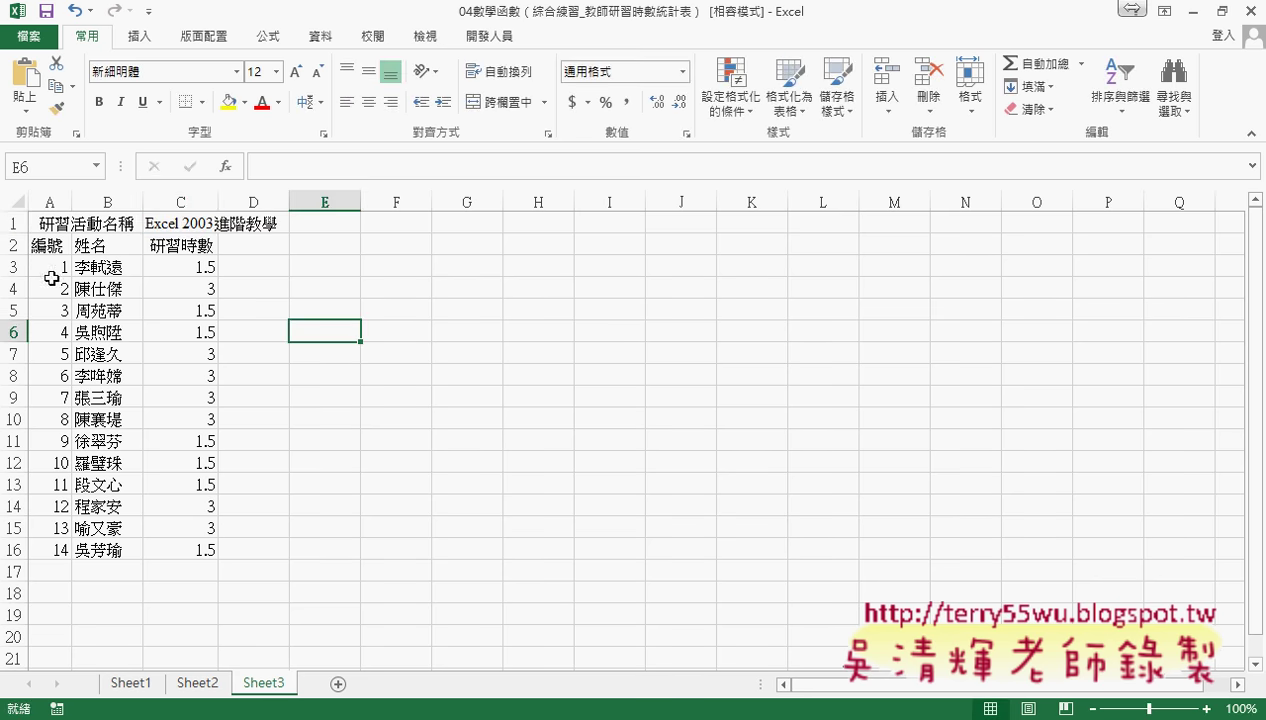
left_click(14, 266)
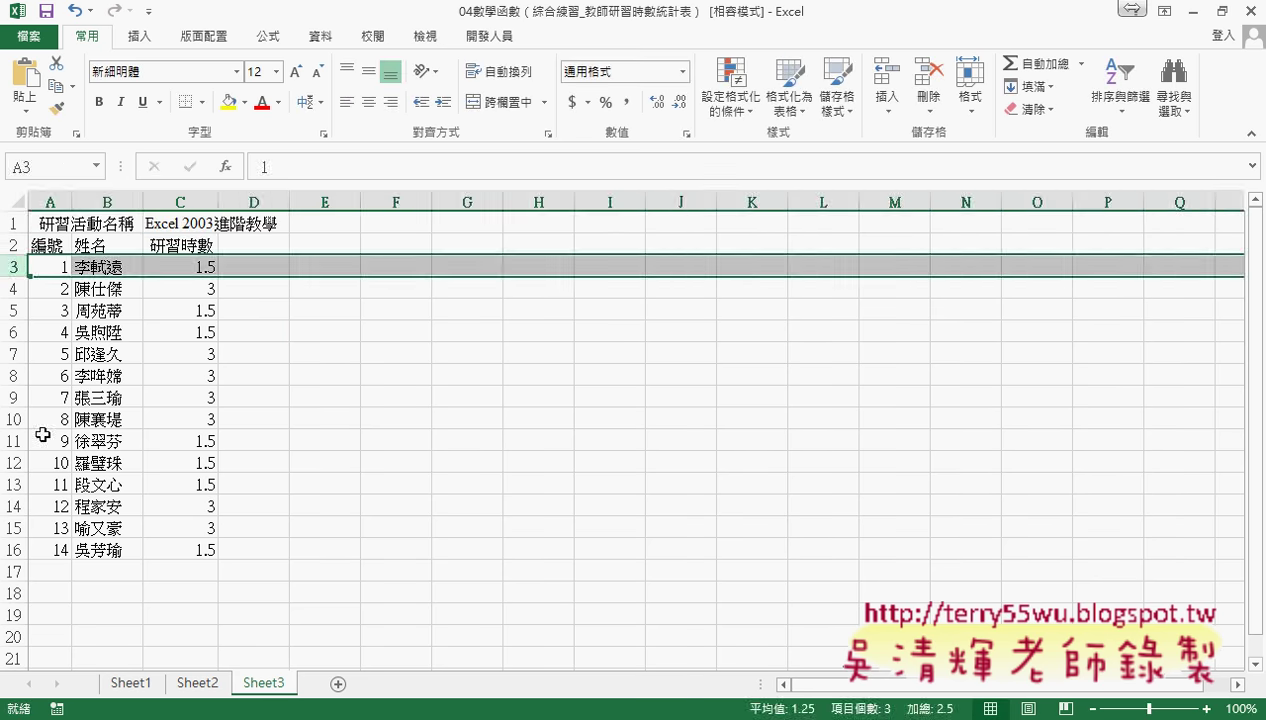
left_click(14, 549, "ctrl")
right_click(130, 551)
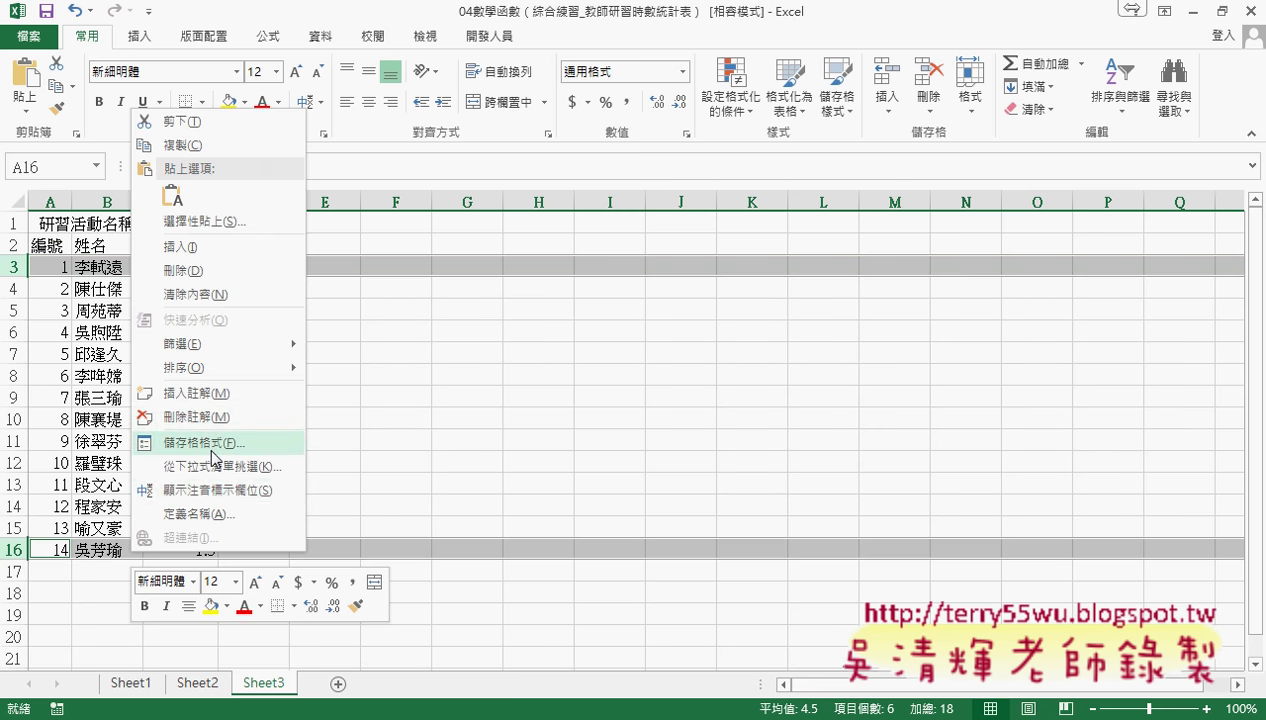
left_click(22, 265)
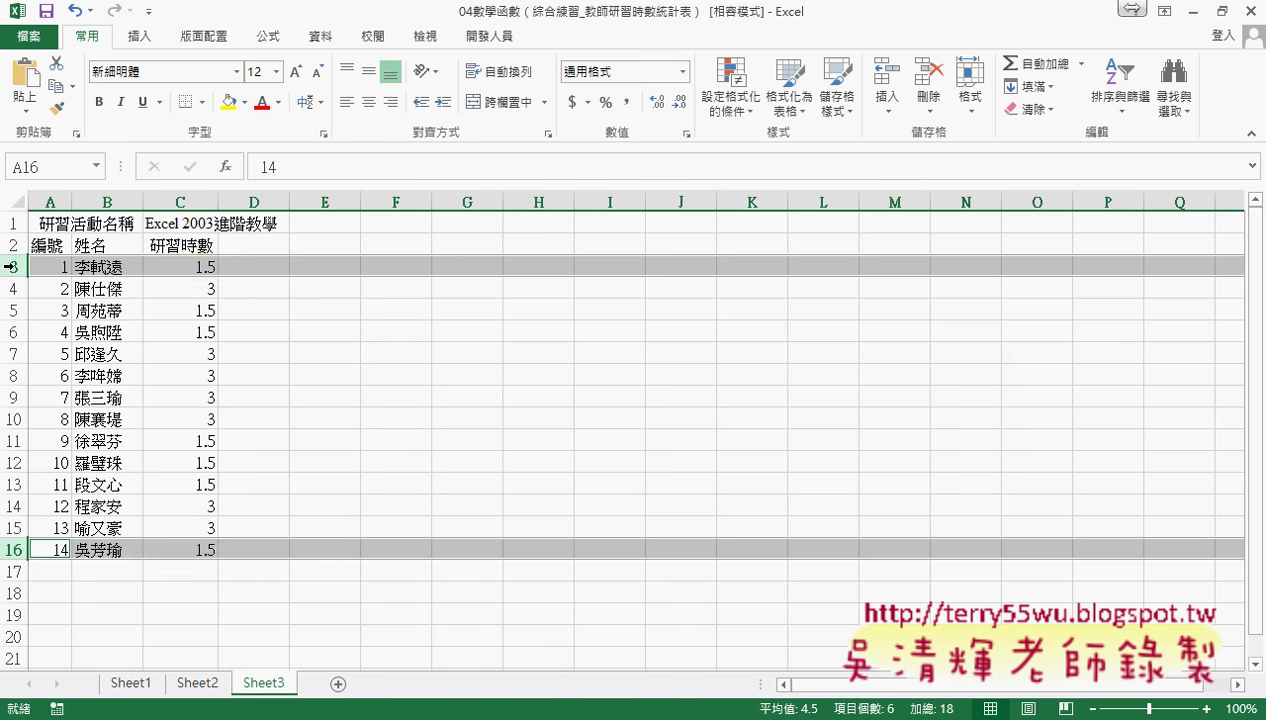
left_click(14, 266)
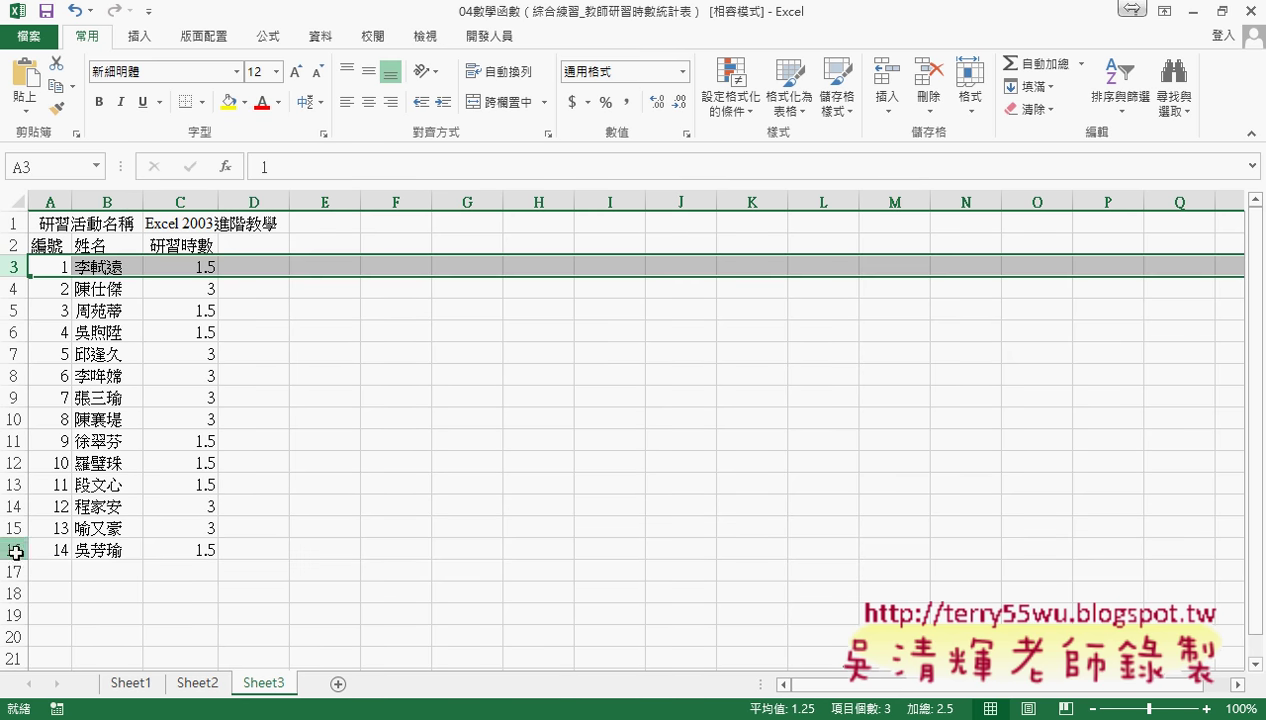
left_click(14, 549, "ctrl")
right_click(150, 558)
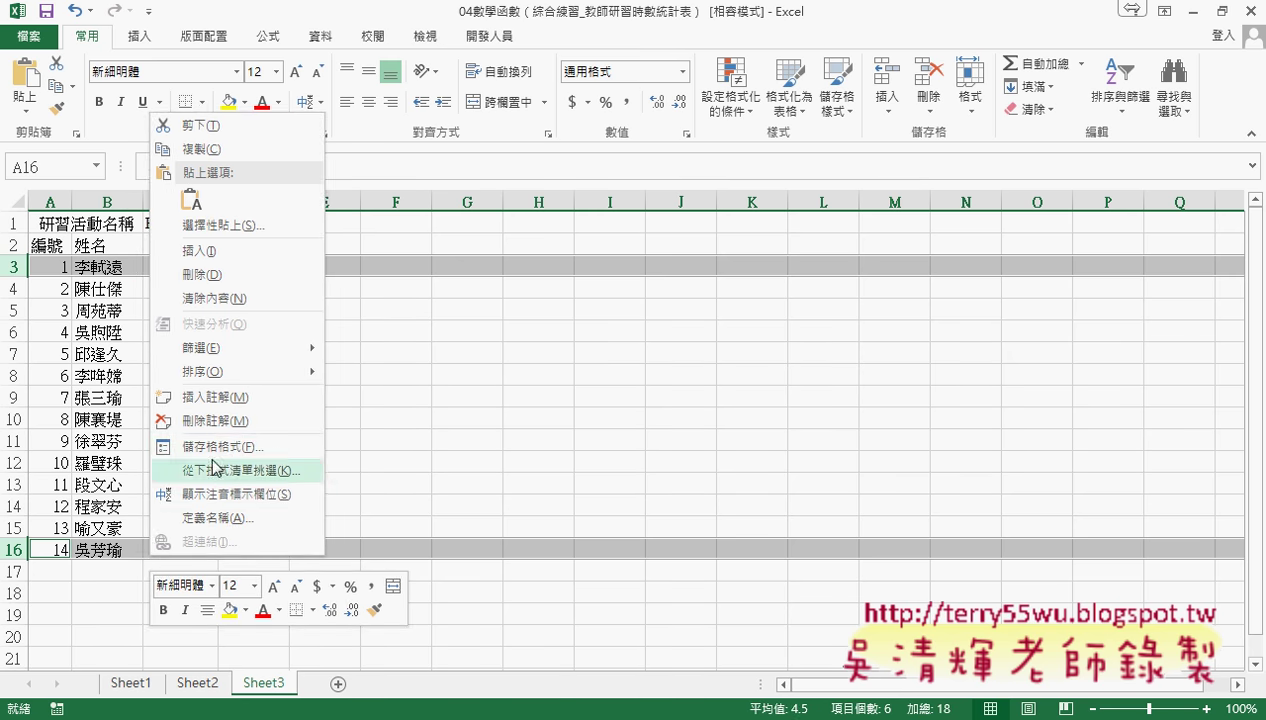
left_click(232, 275)
left_click_drag(45, 270, 65, 505)
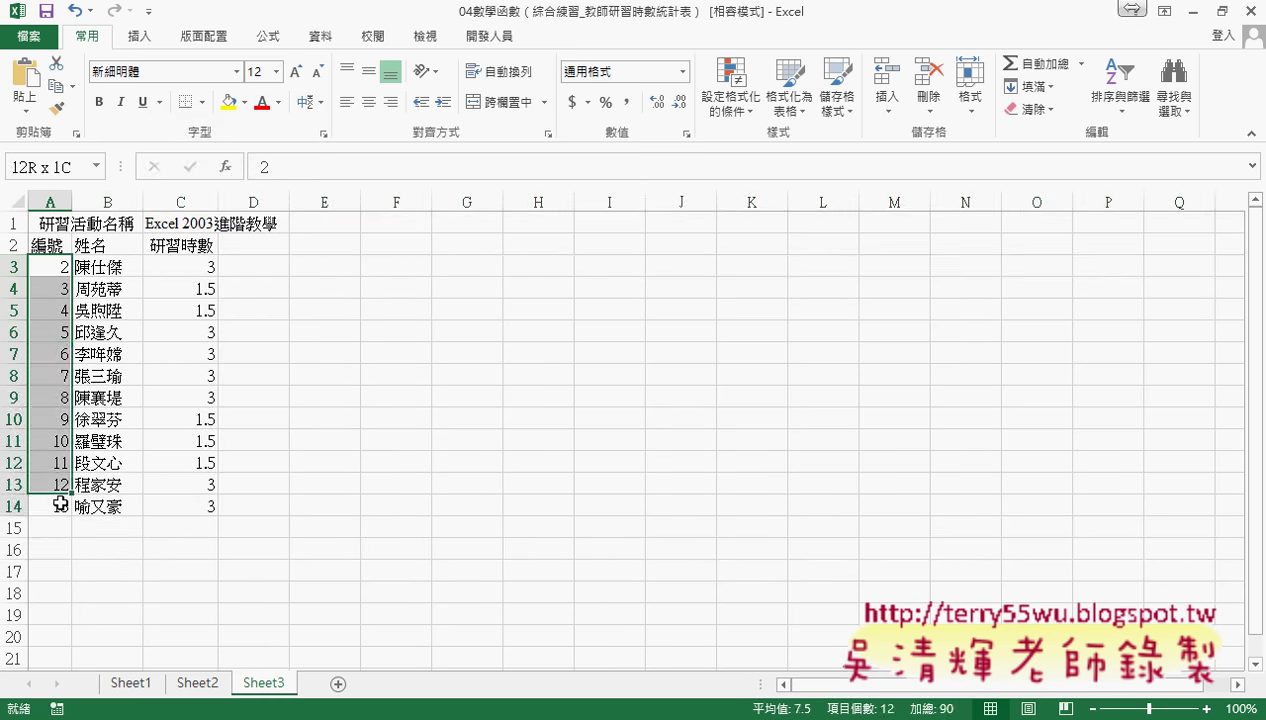
Renumber Sheet3's trainees 1 to 12 in A3:A14
key("Delete")
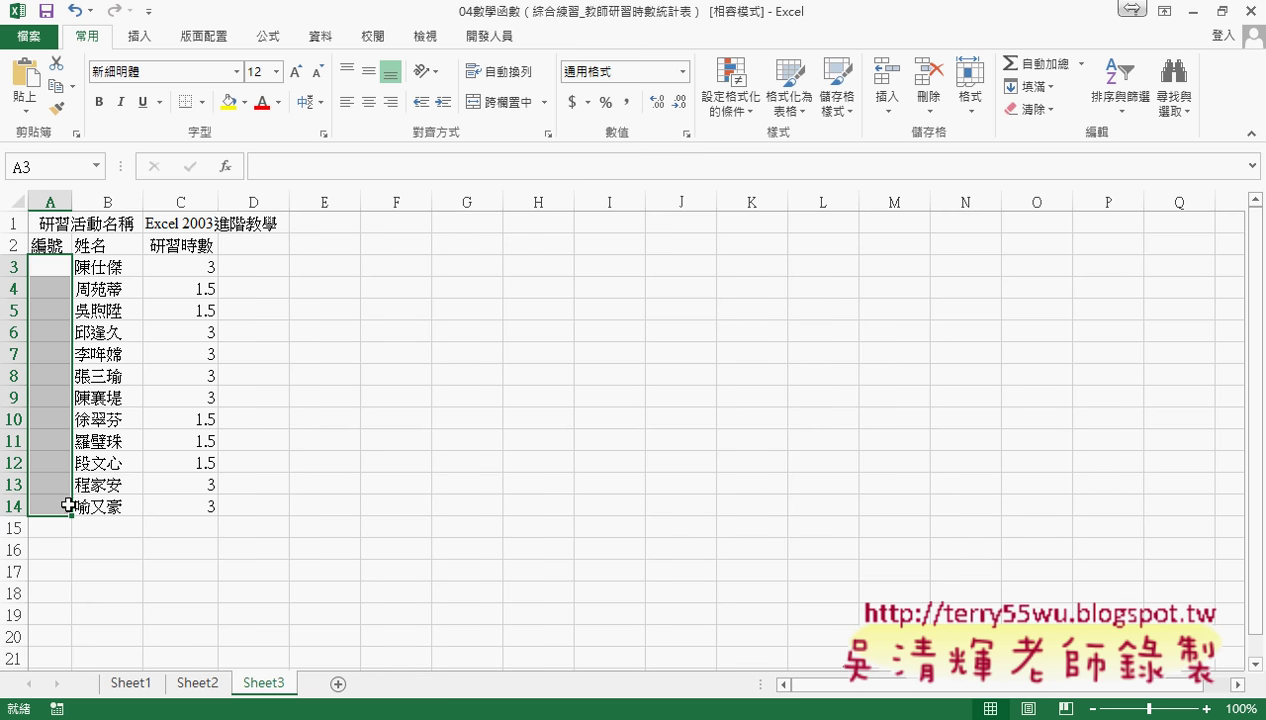
left_click(62, 268)
type("1")
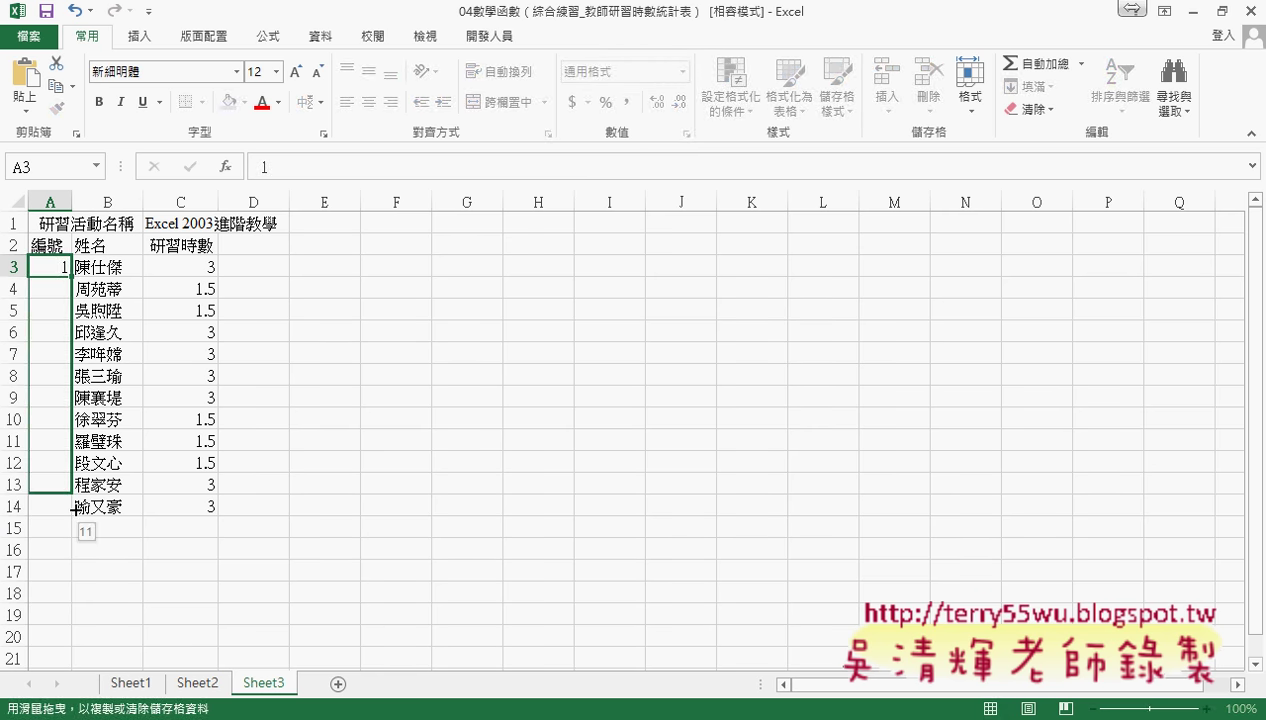
left_click_drag(70, 279, 66, 506, "ctrl")
Replace the training hours in C3:C14 with 2 for every trainee
left_click_drag(210, 266, 214, 513)
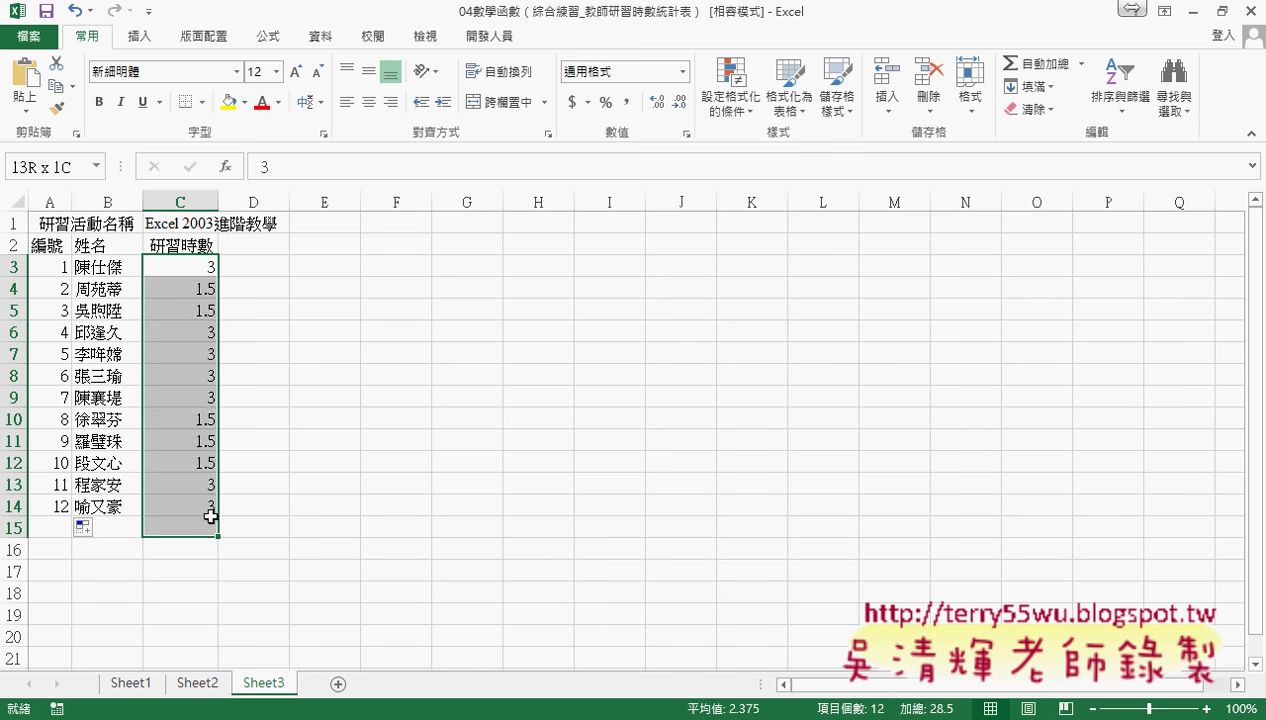
key("Delete")
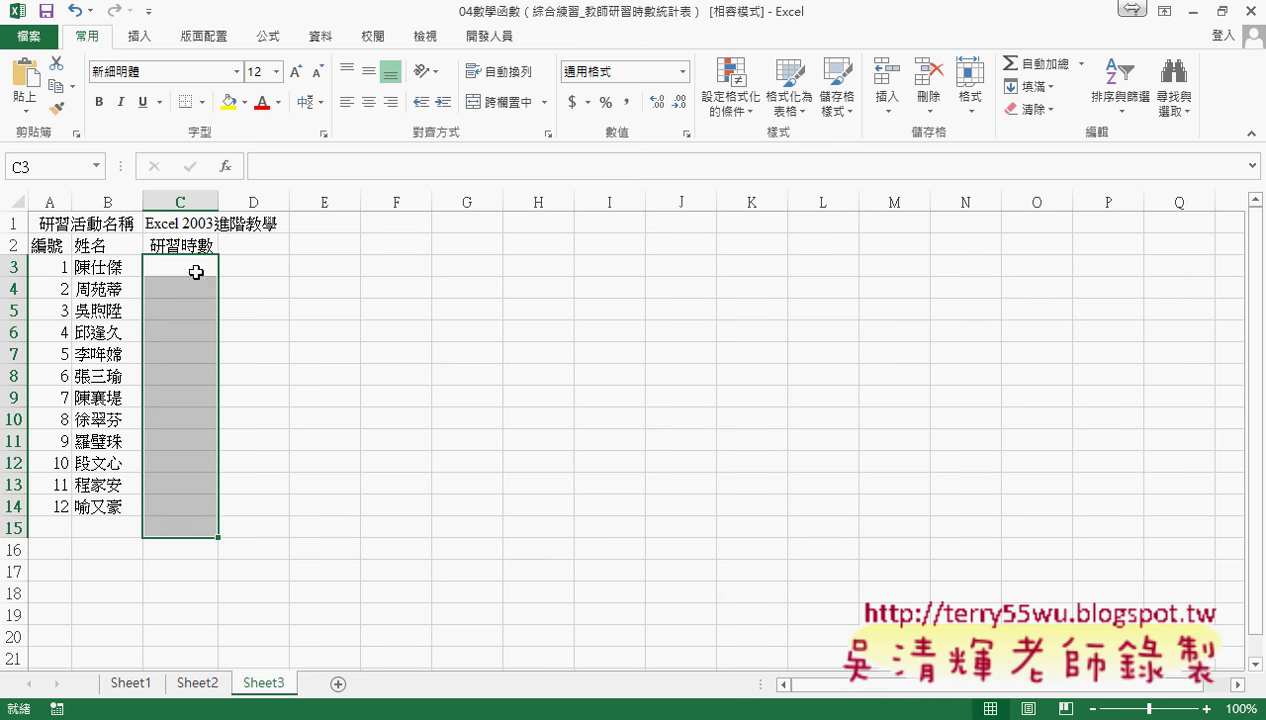
left_click(198, 266)
type("2")
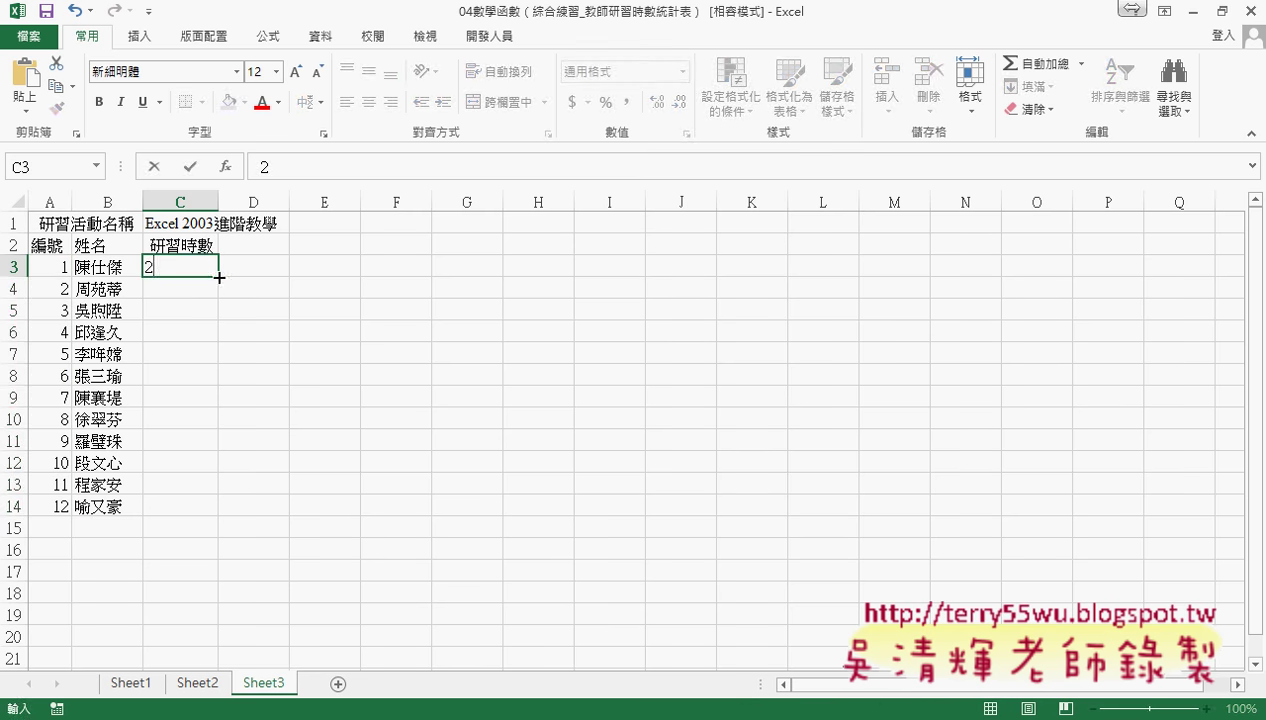
mouse_move(217, 276)
left_mouse_down()
mouse_move(212, 513)
mouse_move(205, 365)
left_mouse_up()
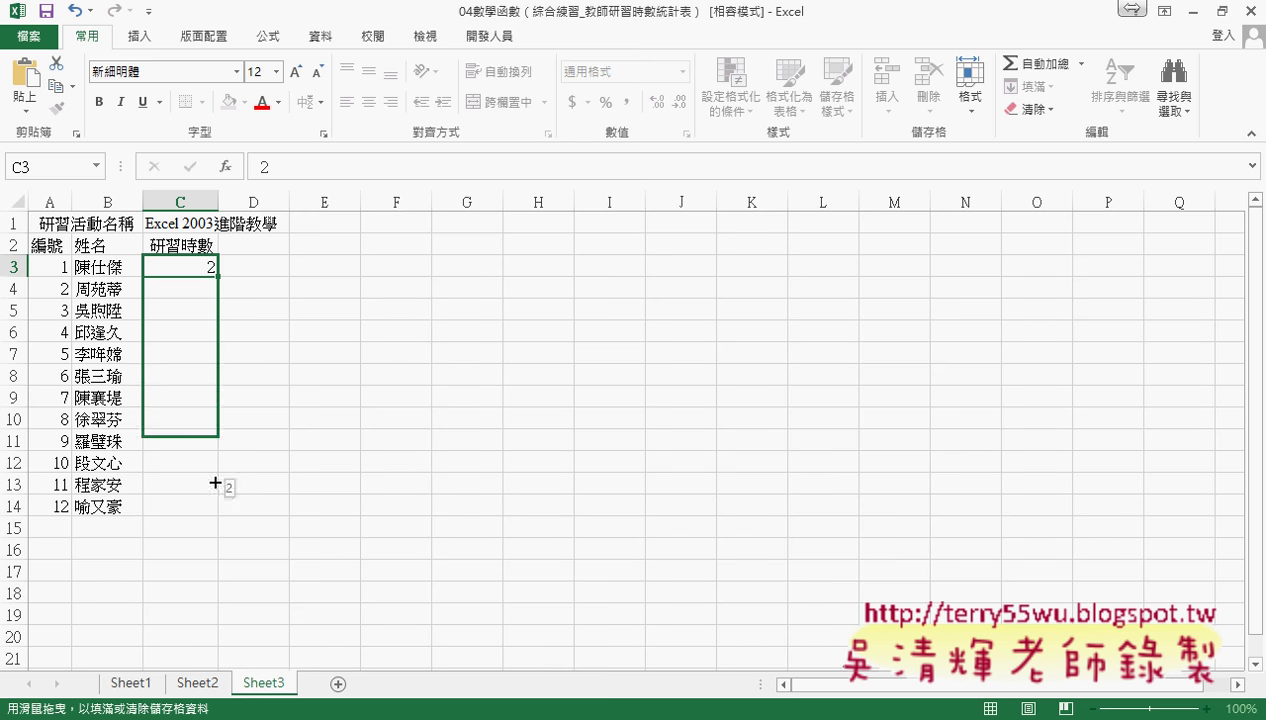
left_click_drag(205, 365, 212, 513)
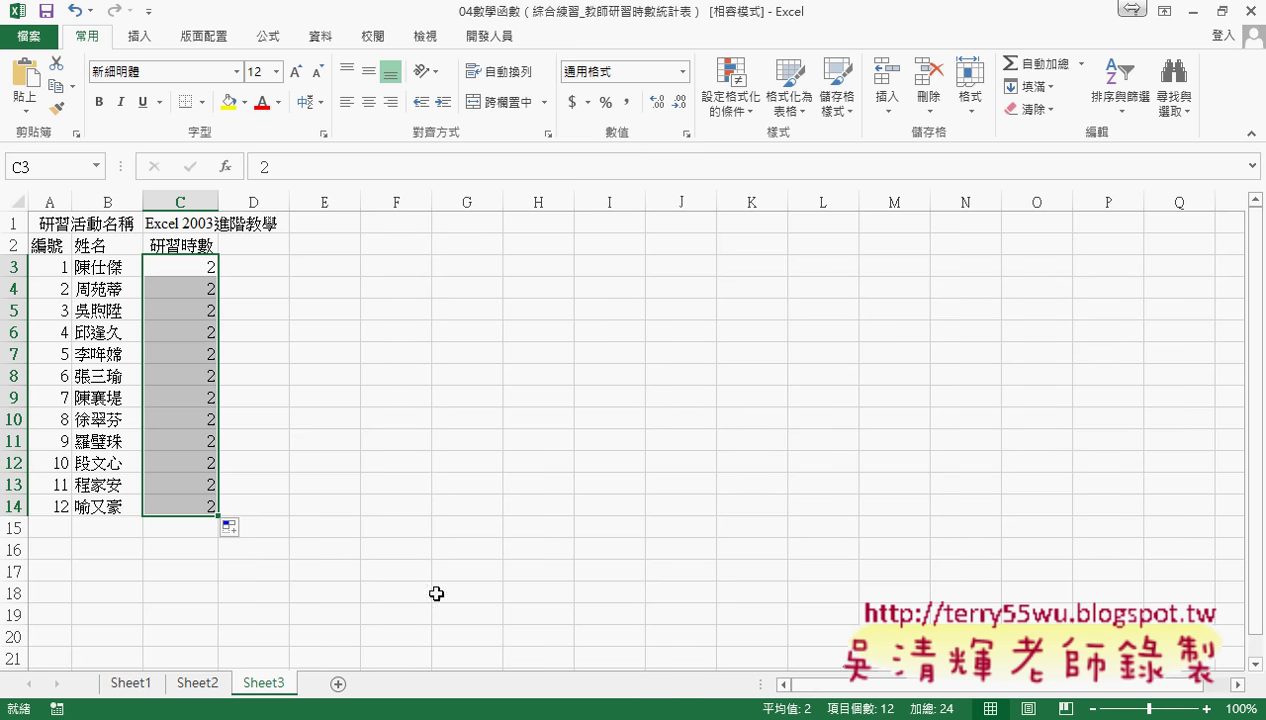
left_click(199, 683)
left_click(266, 684)
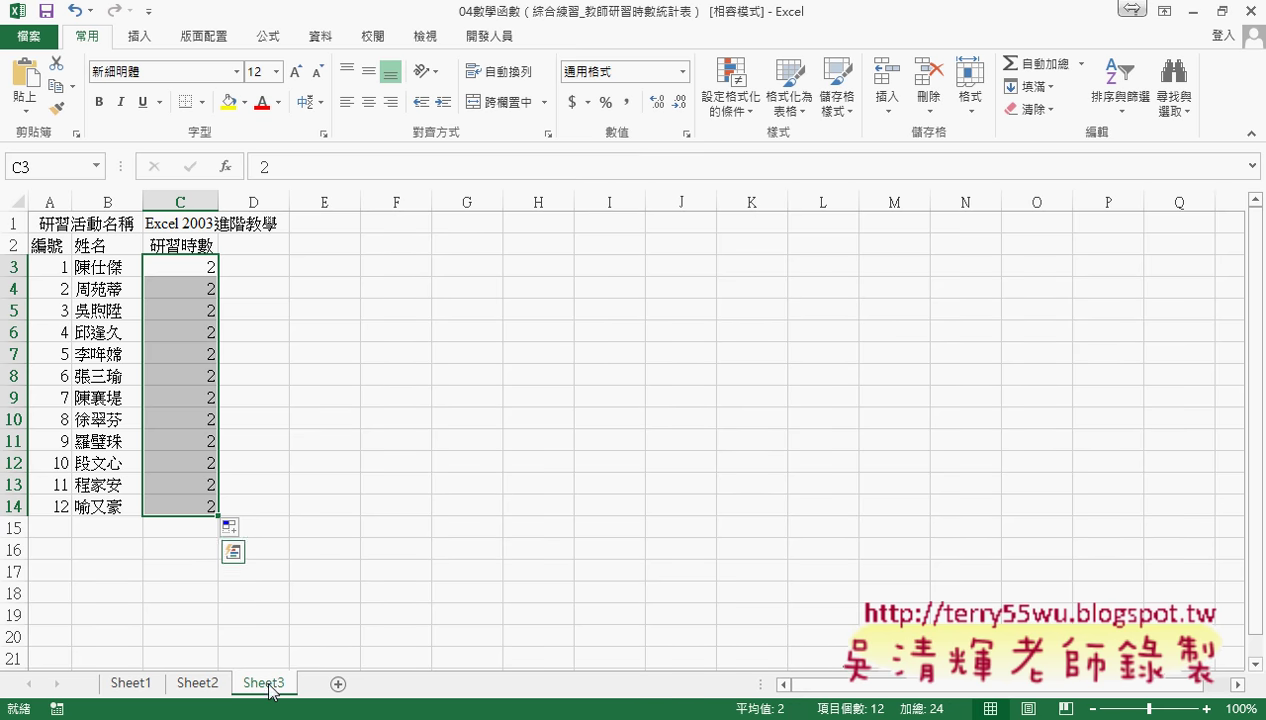
Enter 0 in Sheet1's C2 total-hours cell after comparing Sheet2 and Sheet3
left_click(141, 684)
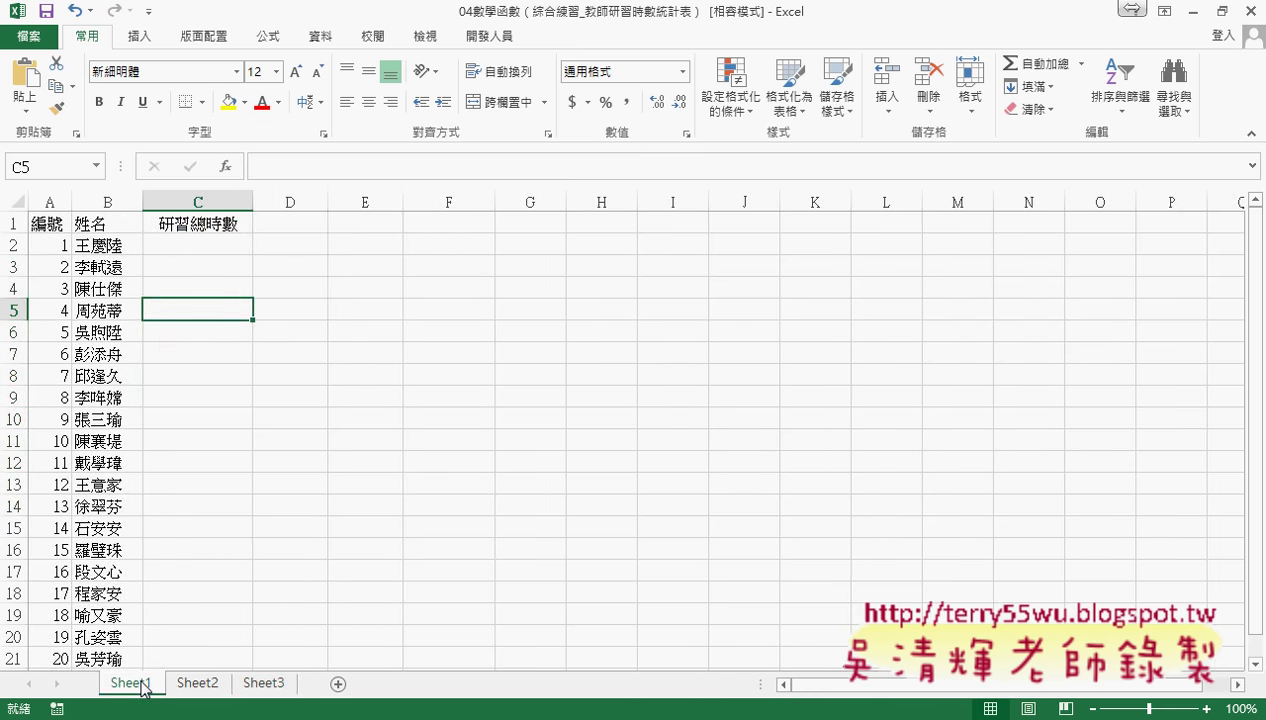
left_click(108, 242)
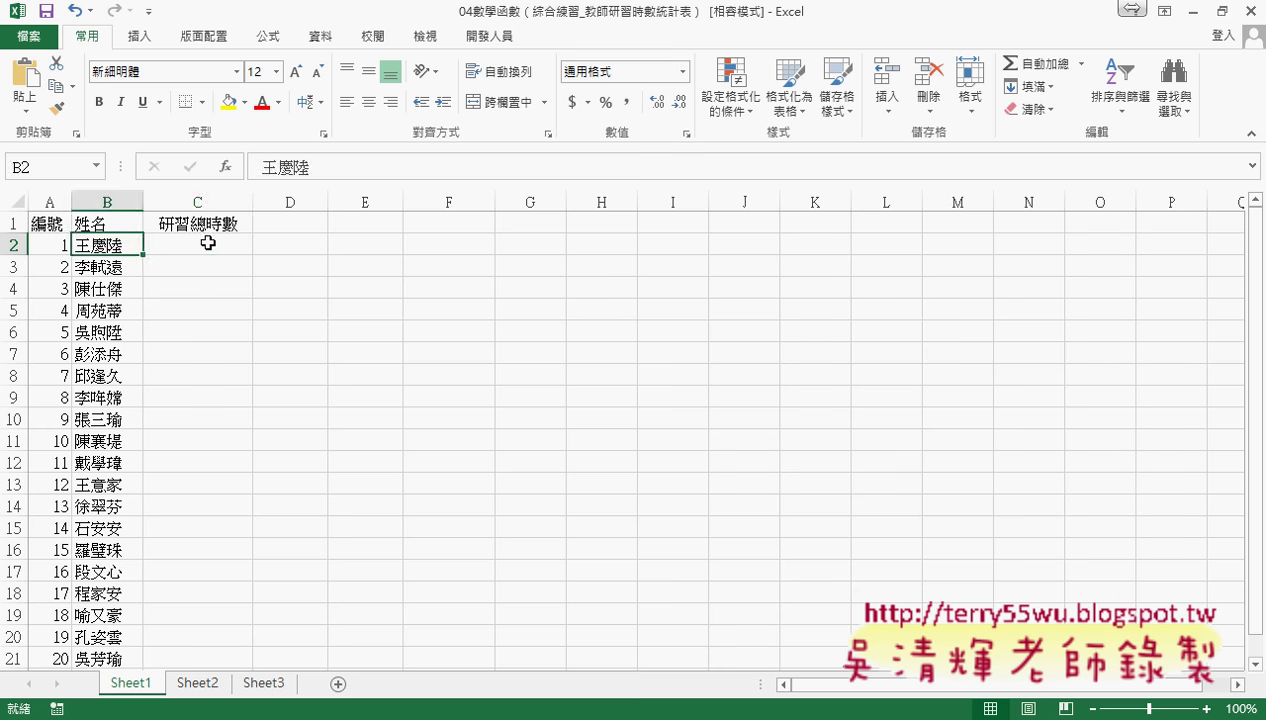
left_click(208, 243)
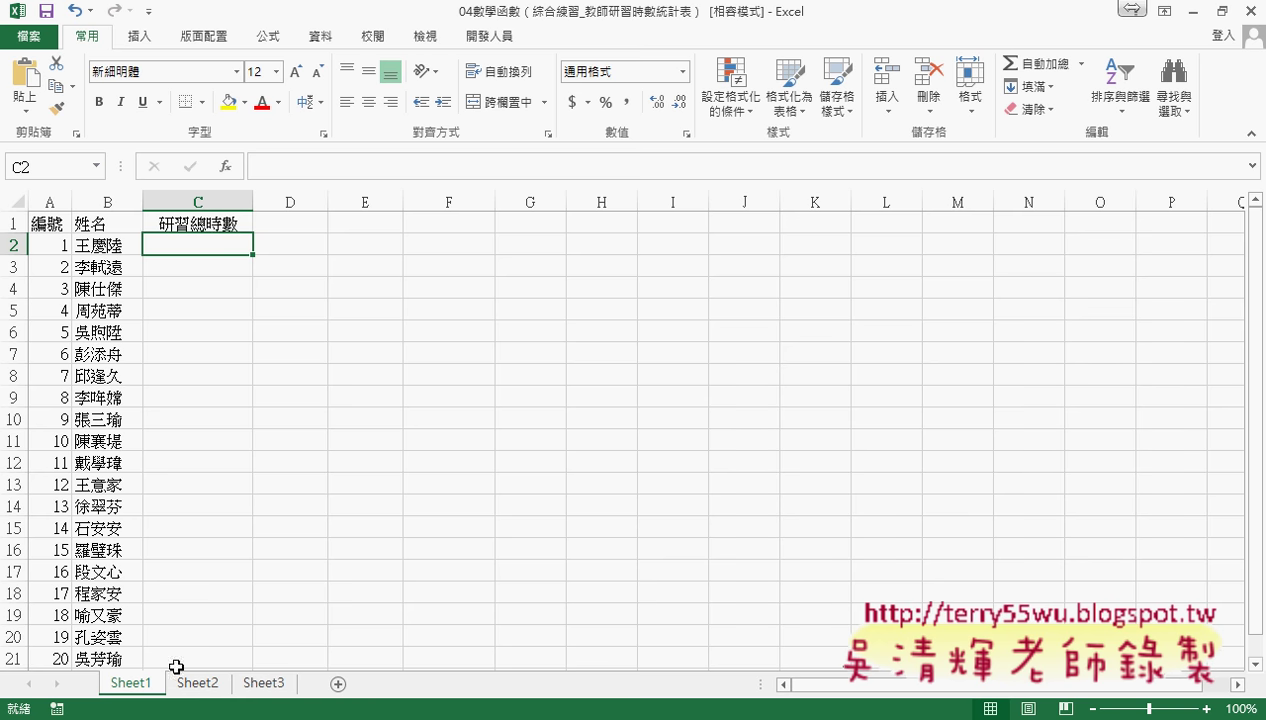
left_click(106, 250)
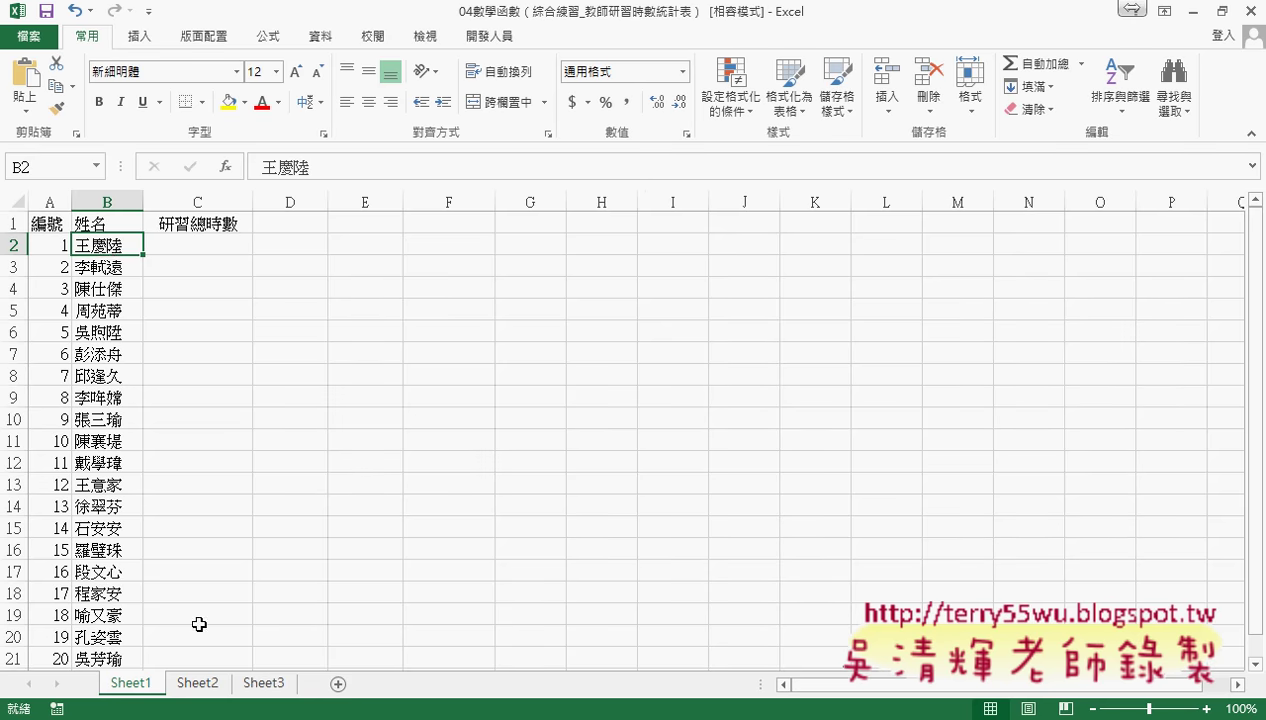
left_click(199, 686)
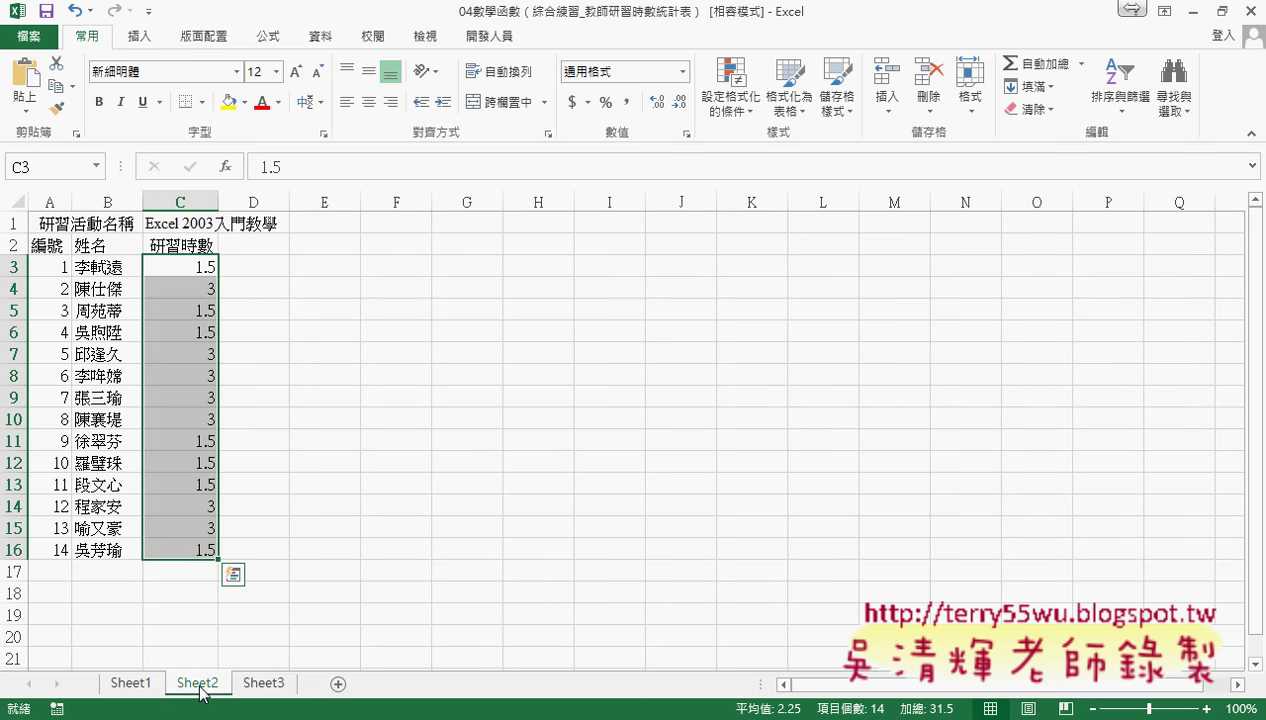
left_click(262, 685)
left_click(135, 685)
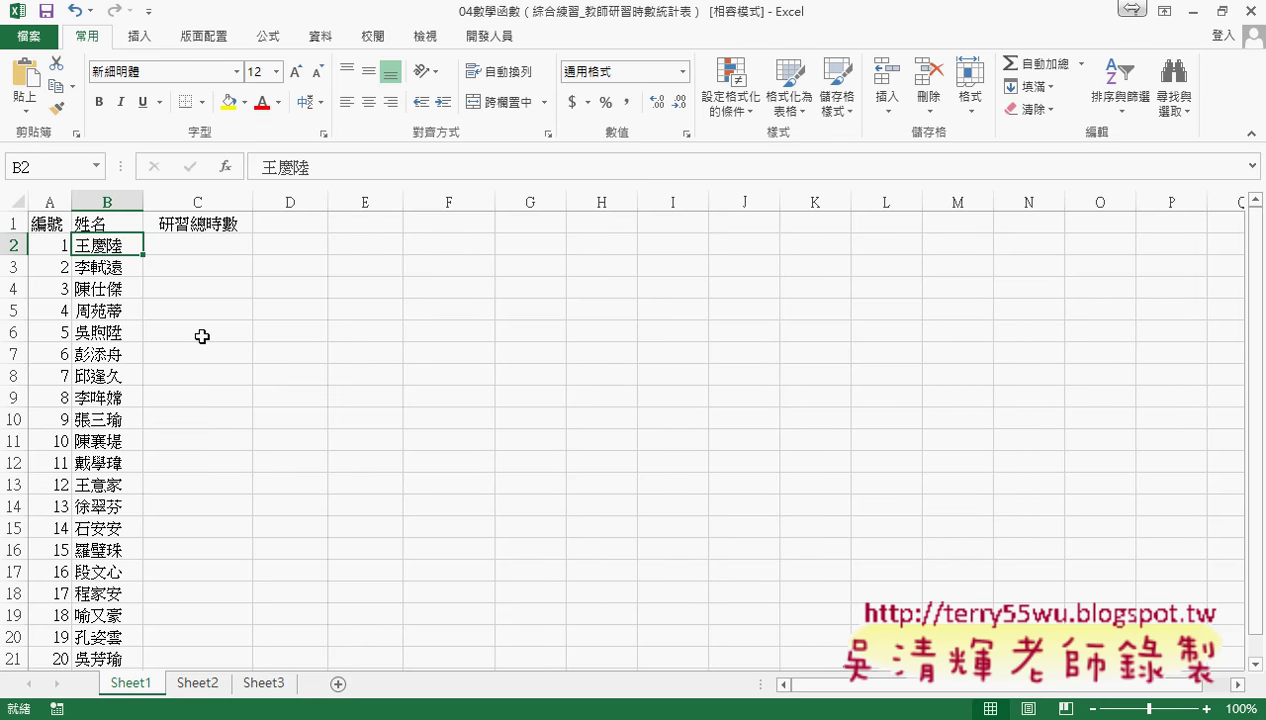
left_click(209, 250)
type("0")
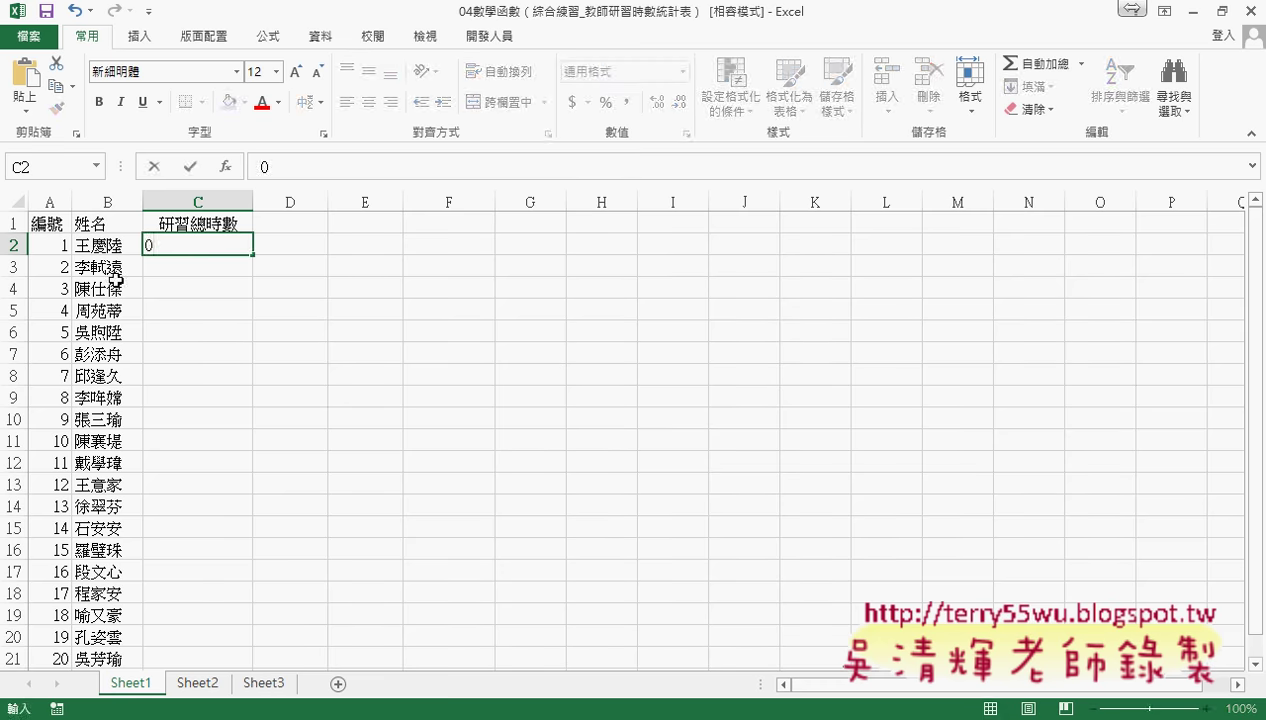
left_click(114, 274)
Enter 1.5 in C3 for the second trainee, finishing on Sheet3
left_click(197, 683)
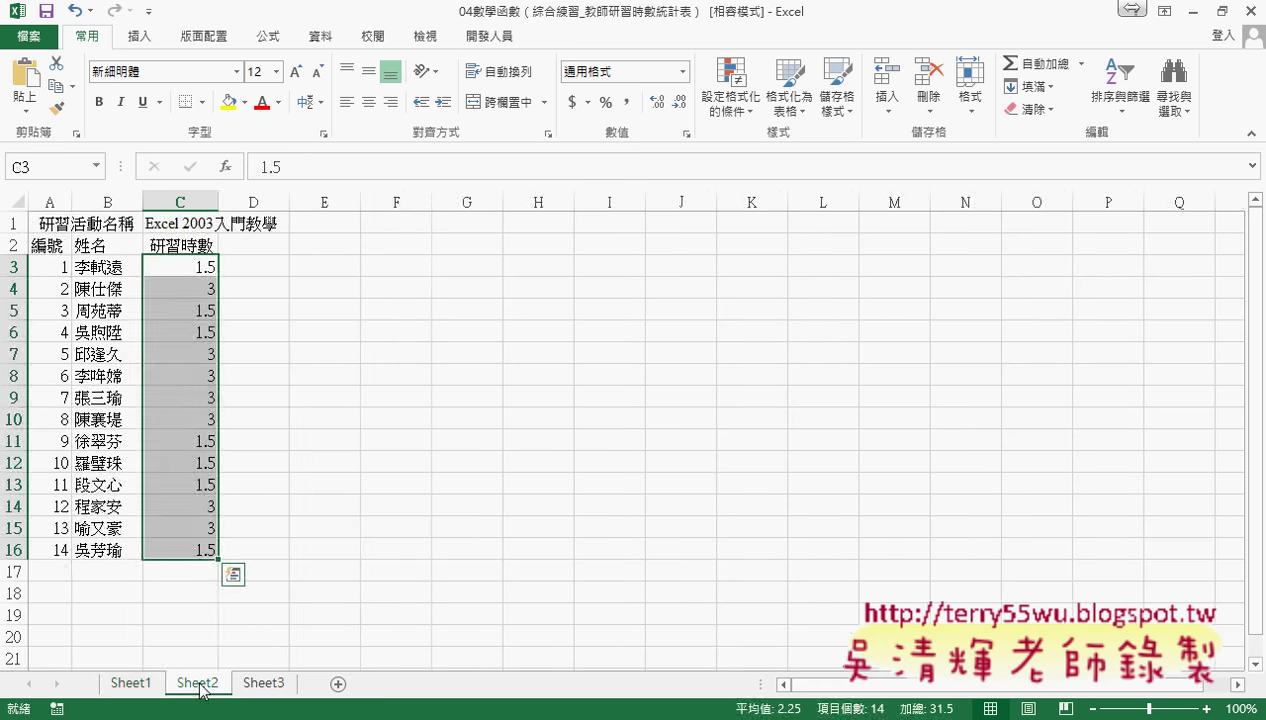
left_click(190, 266)
left_click(265, 684)
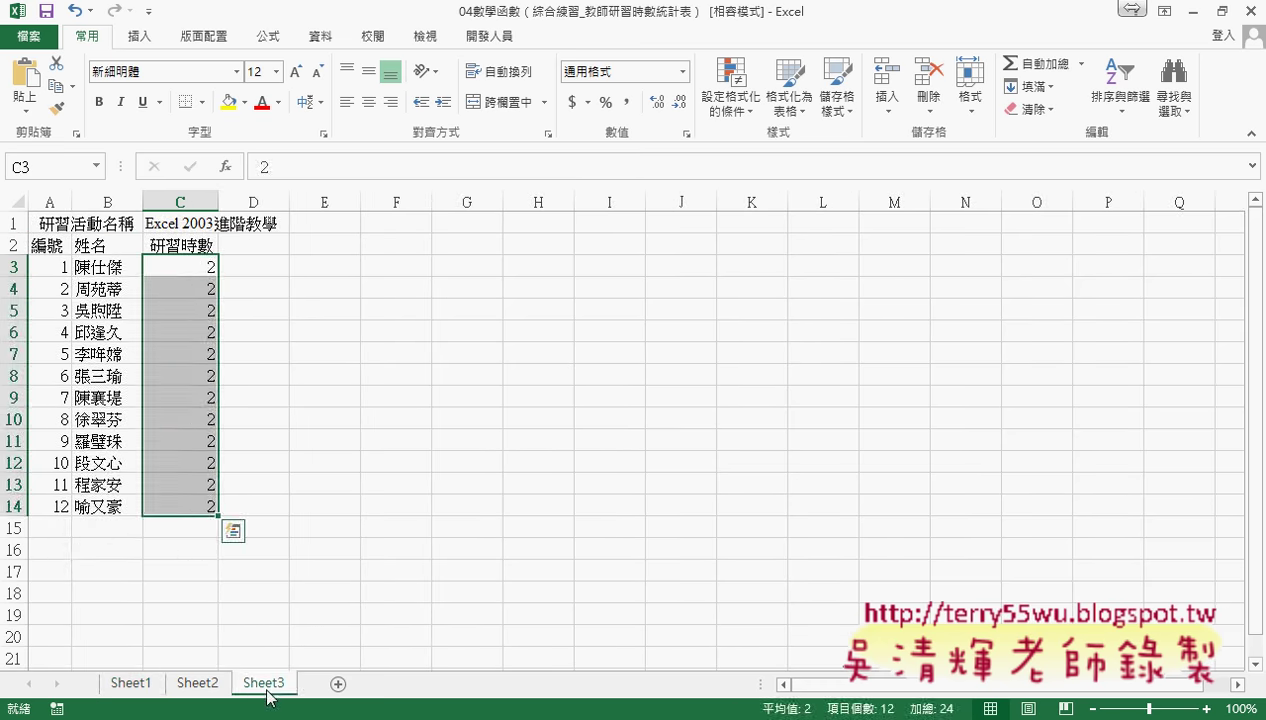
left_click(134, 685)
left_click(188, 264)
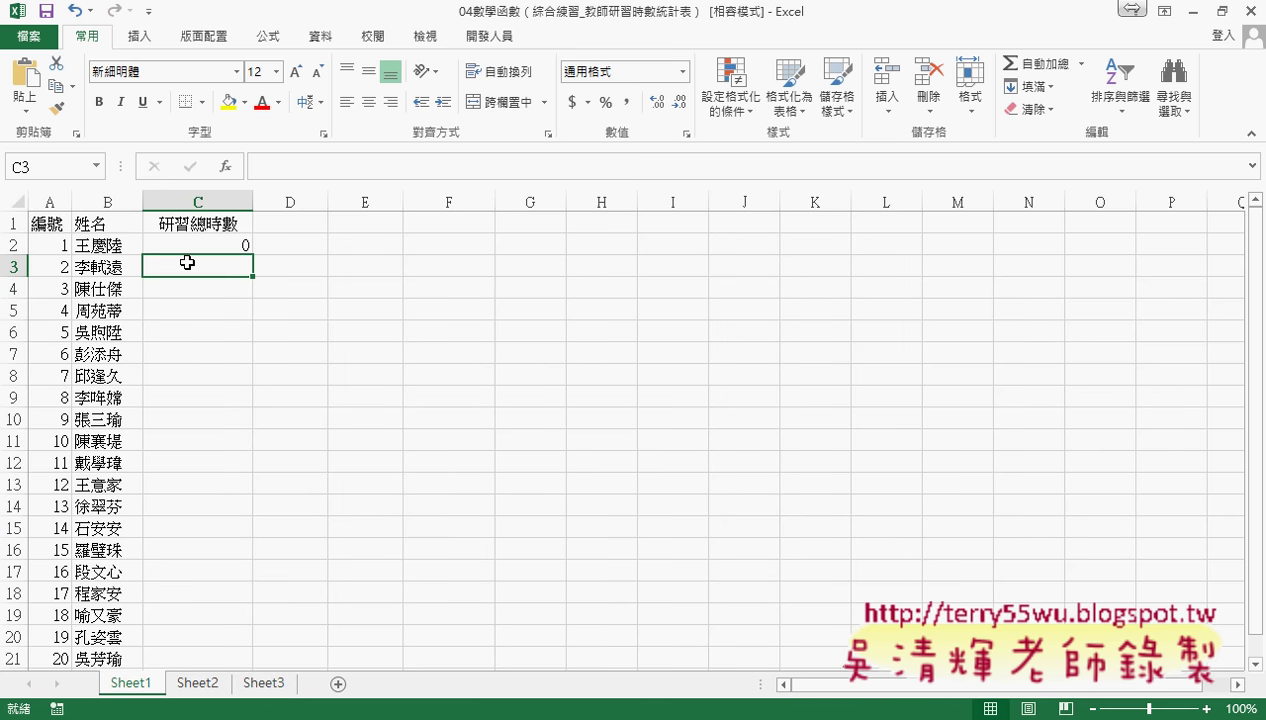
type("1.5")
key("Return")
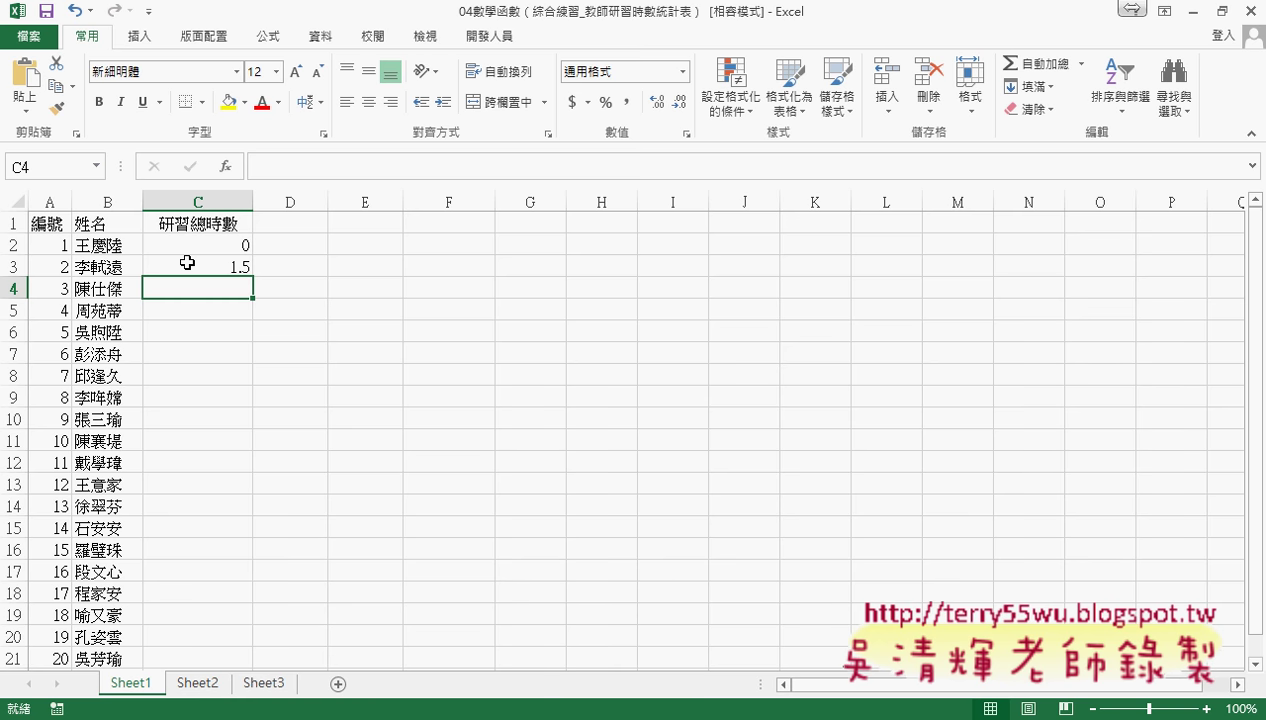
left_click(216, 238)
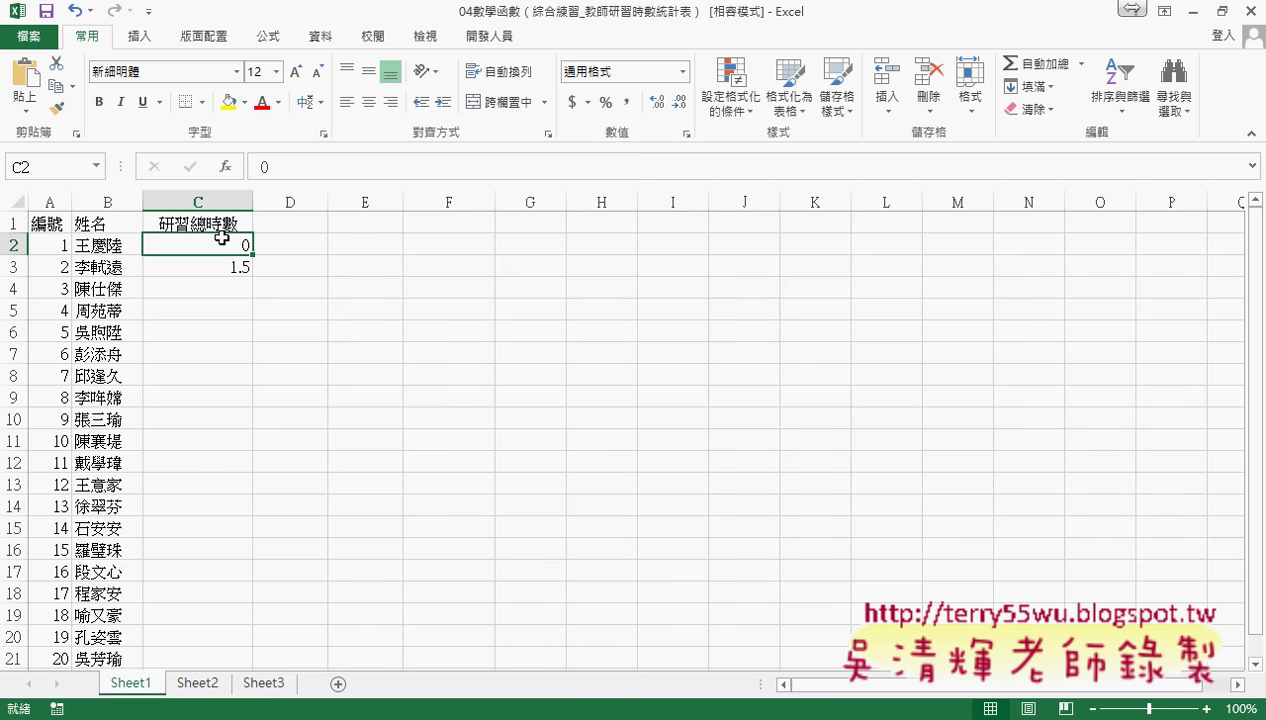
left_click(204, 686)
left_click(260, 686)
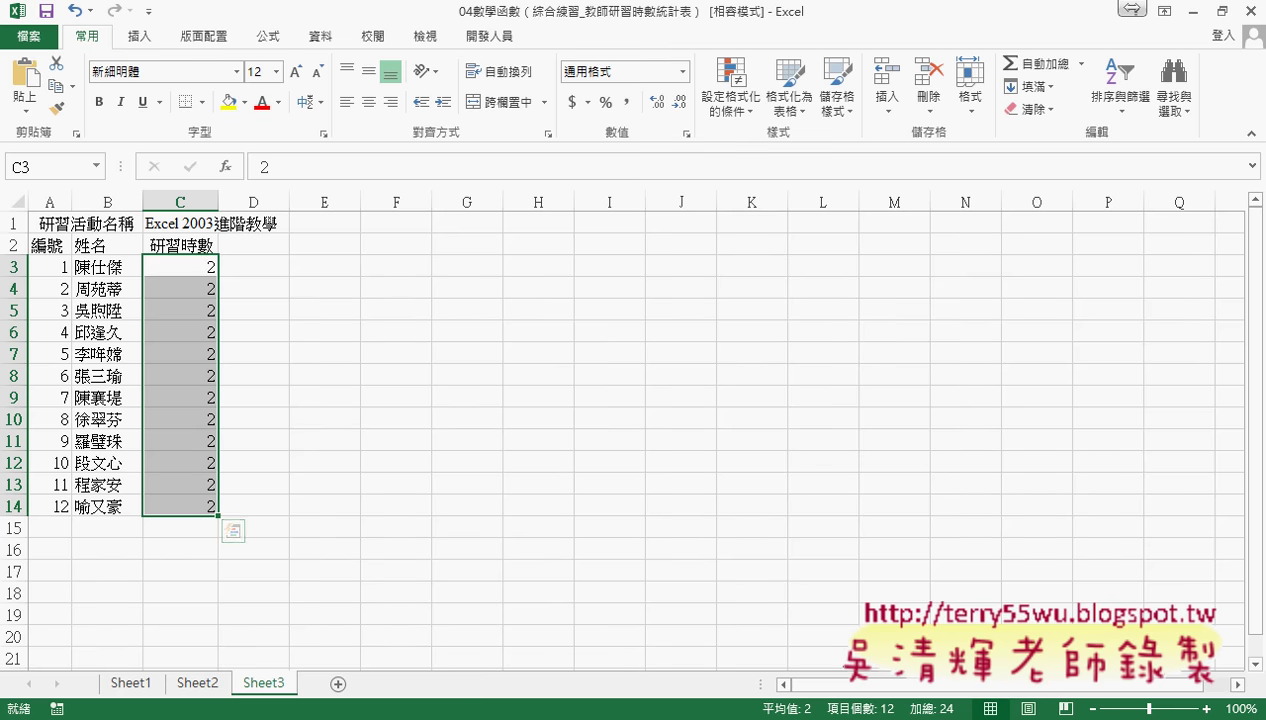
In Chrome's Google Drive, go from _雲端白板畫面(2016) through 其他補充範例(89) into 01_入門
left_click(270, 645)
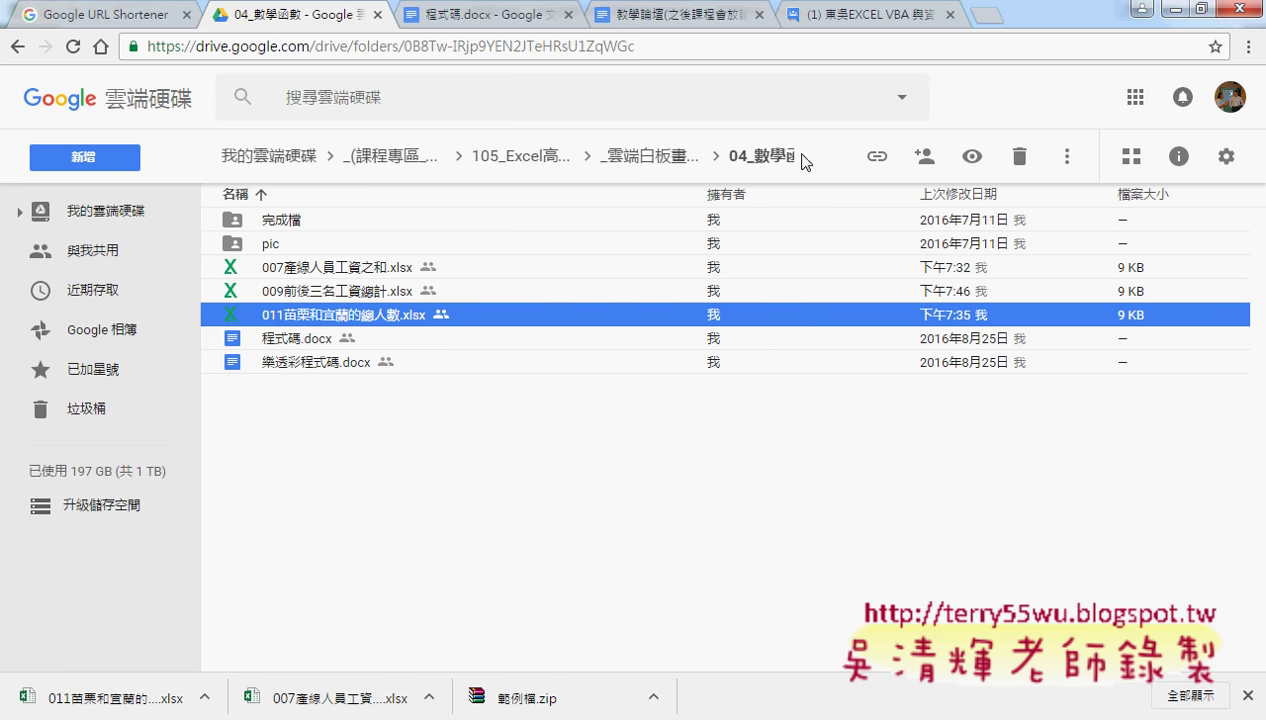
left_click(658, 158)
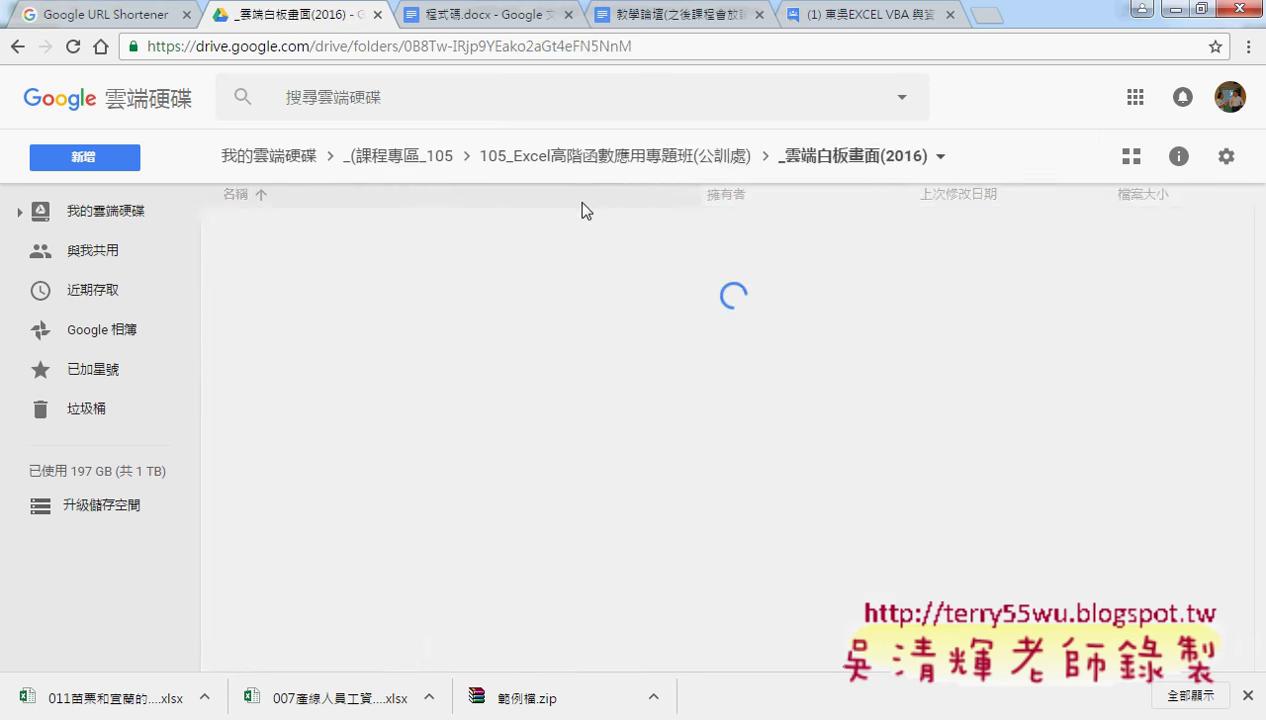
double_click(322, 371)
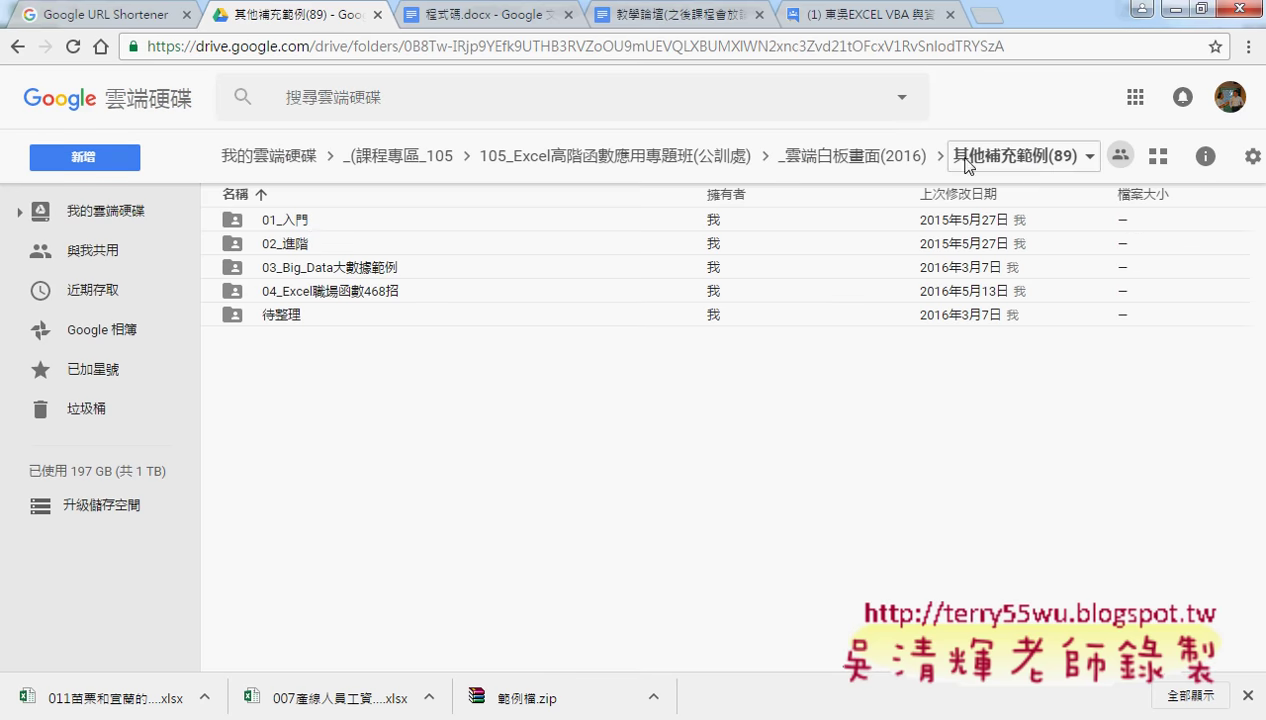
left_click(880, 156)
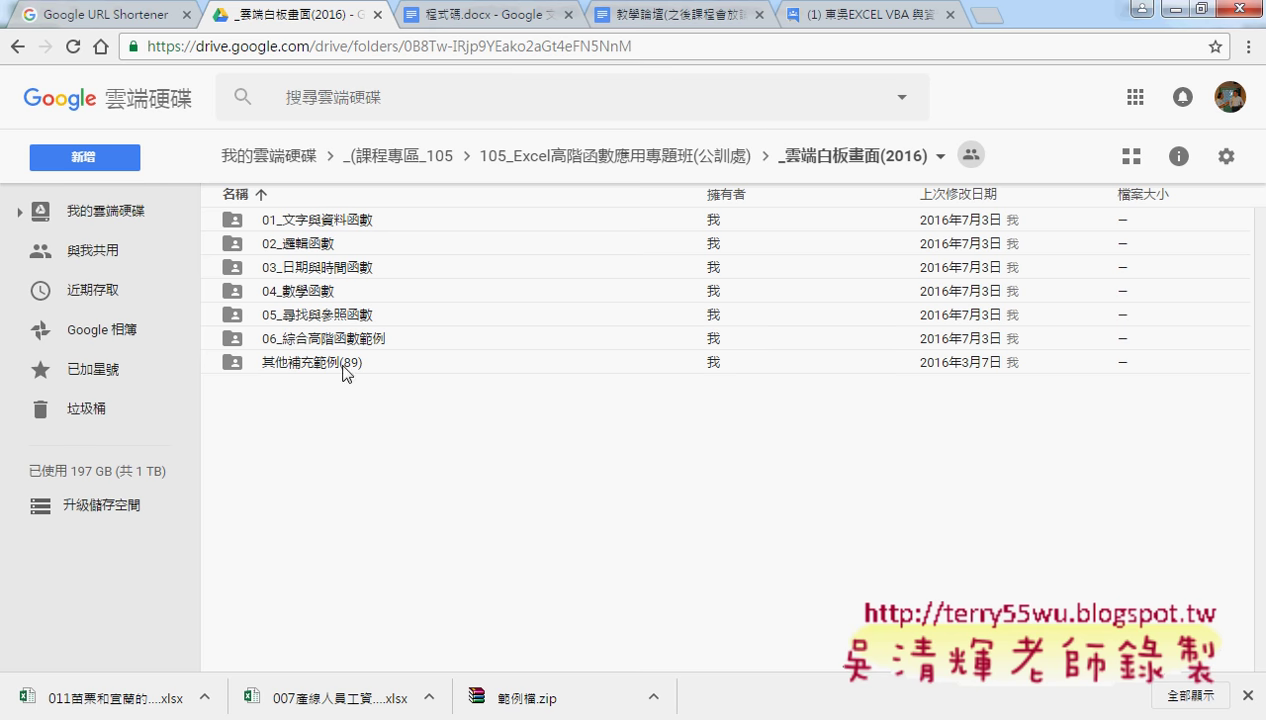
double_click(306, 362)
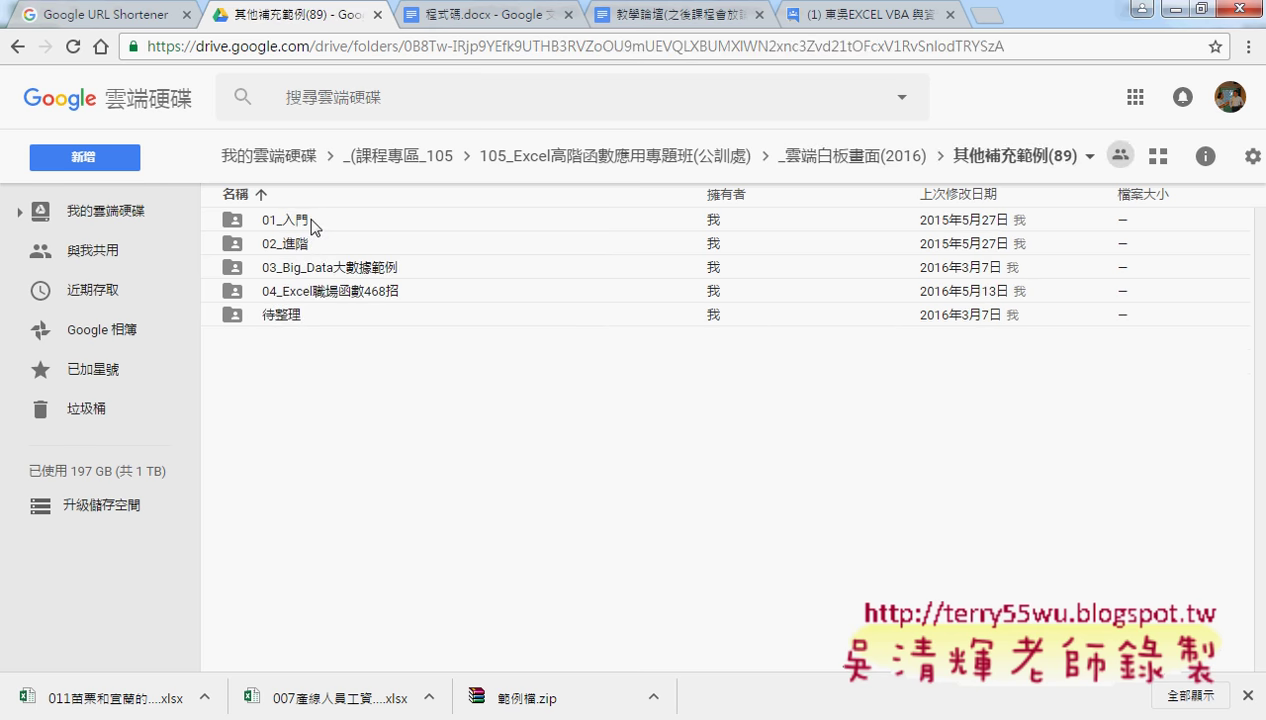
double_click(310, 222)
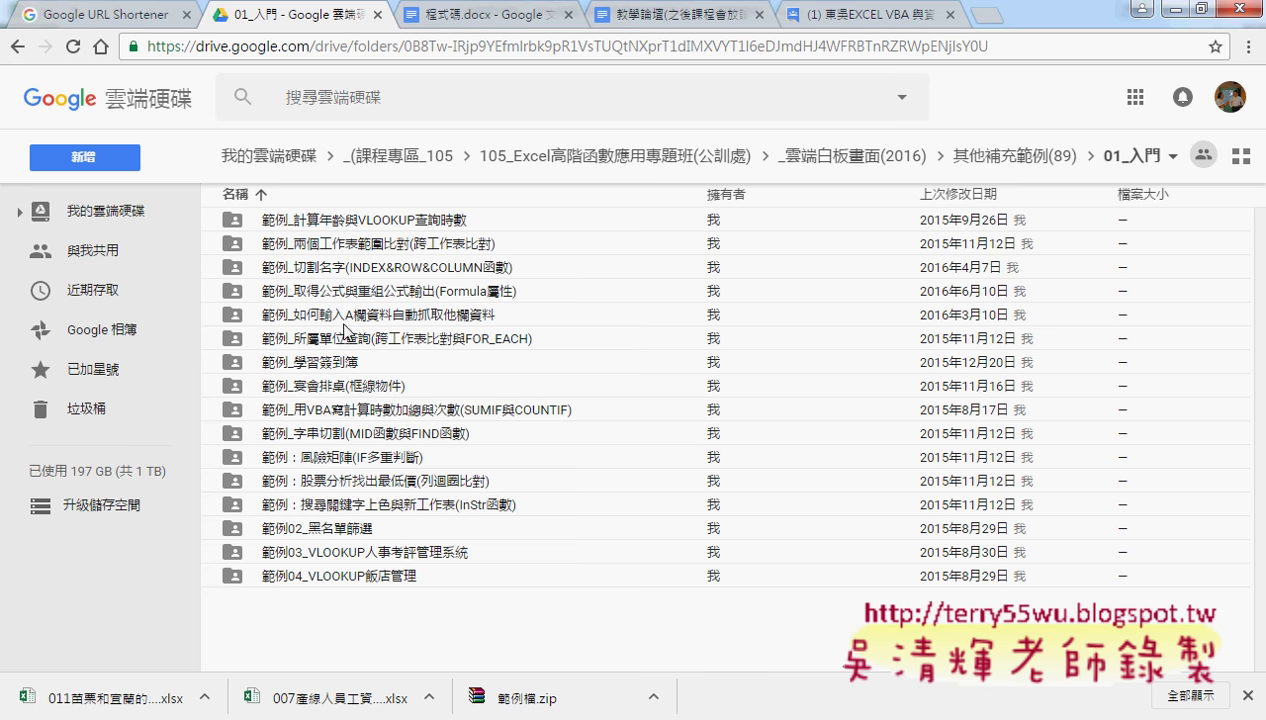
Sort the Drive files by 名稱 in reverse and back to ascending, then return to 其他補充範例(89)
left_click(357, 202)
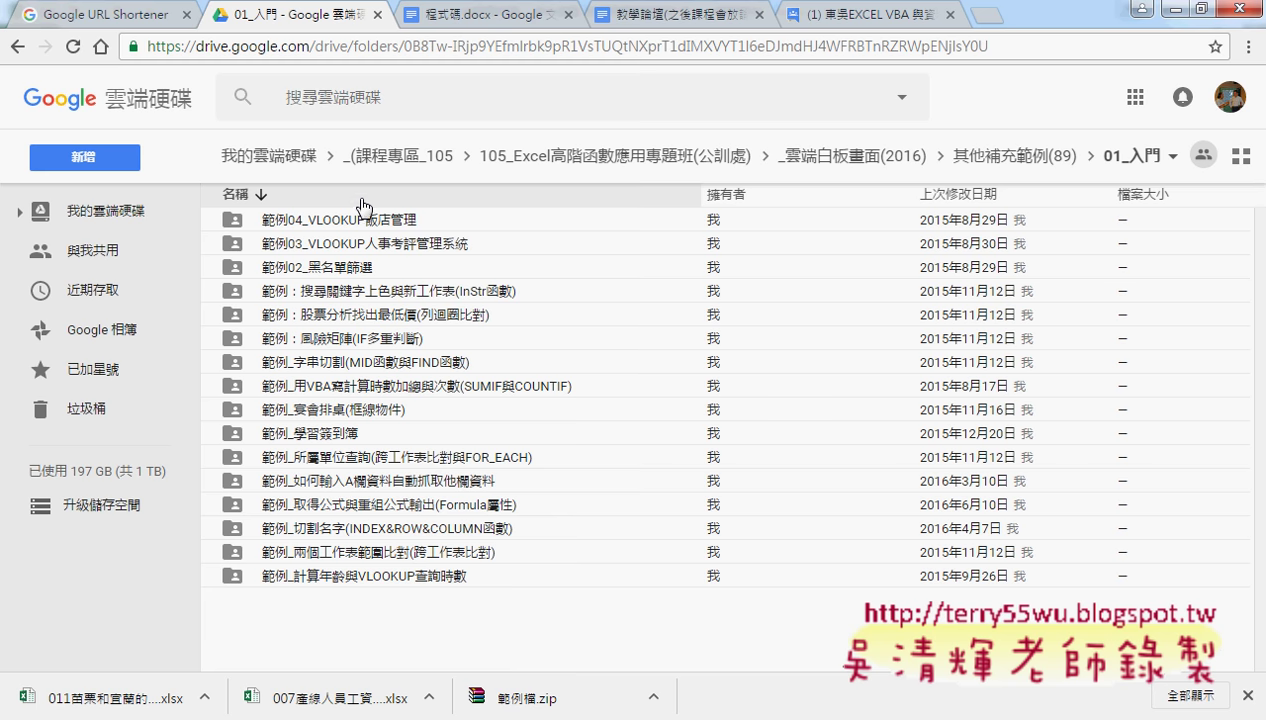
left_click(361, 200)
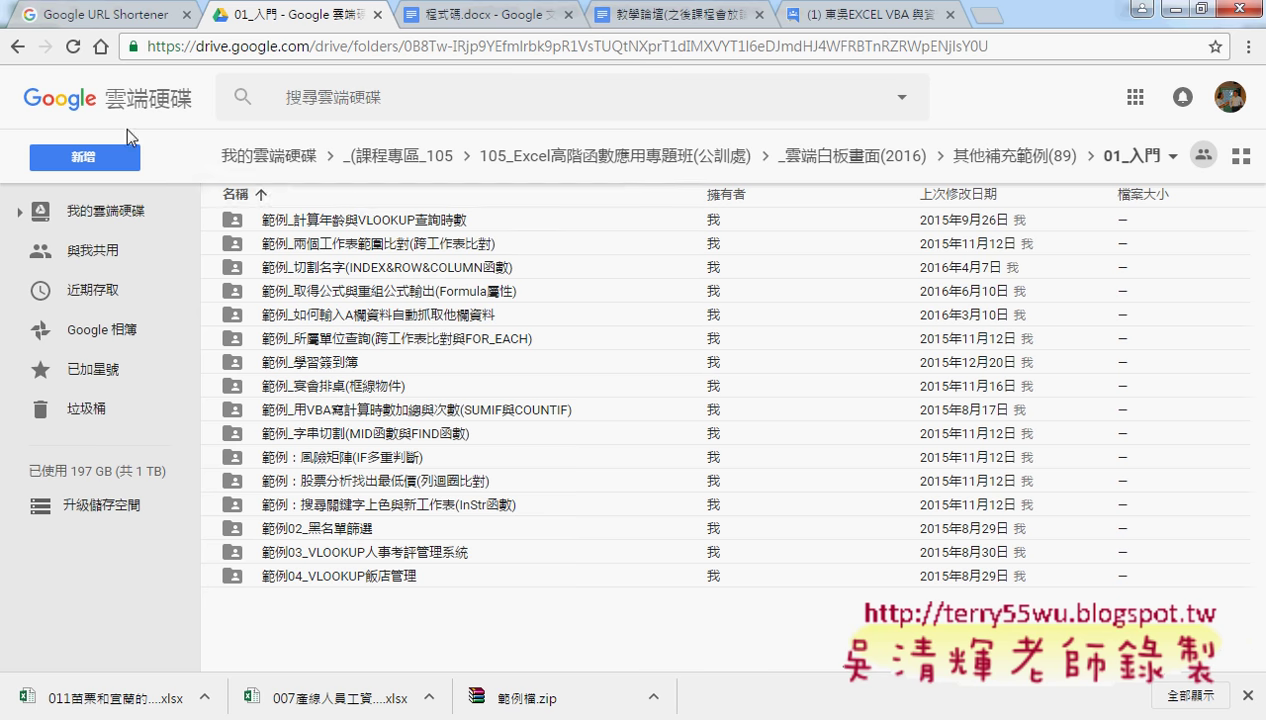
left_click(17, 46)
mouse_move(558, 719)
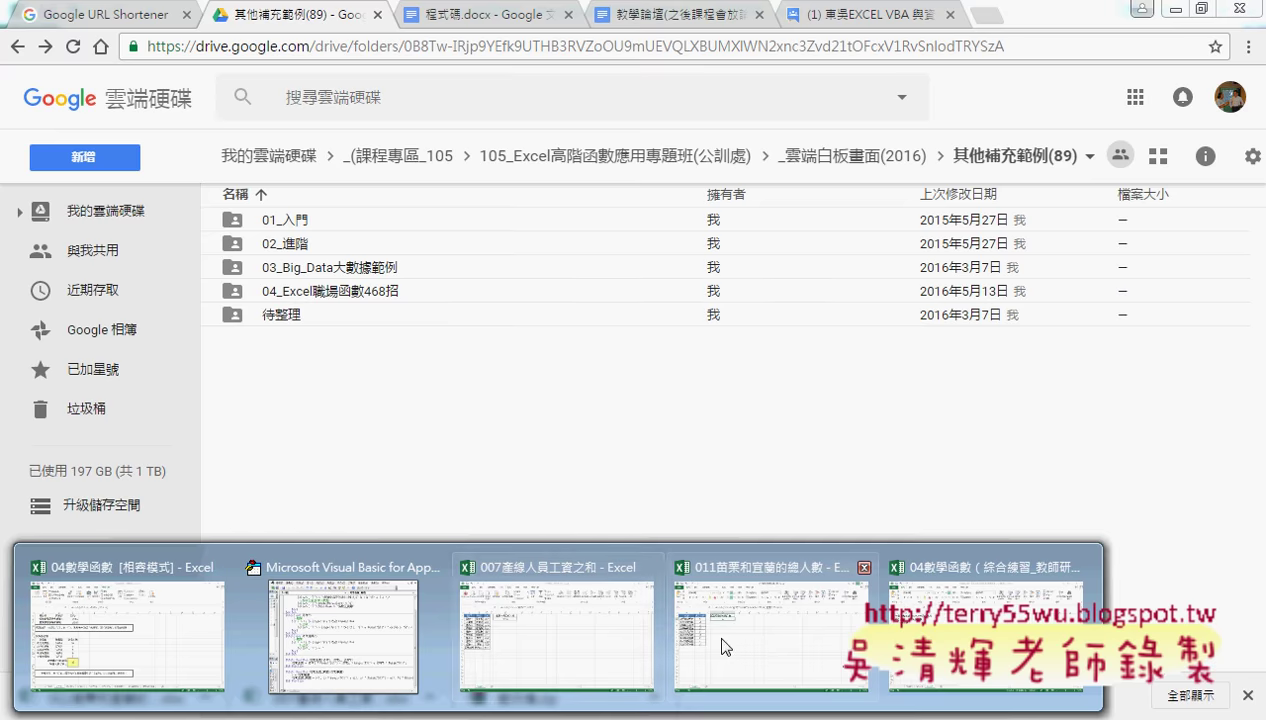
Bring the 04數學函數 workbook forward and select Sheet1's 研習總時數 values 0 and 1.5 in C2:C3
left_click(556, 625)
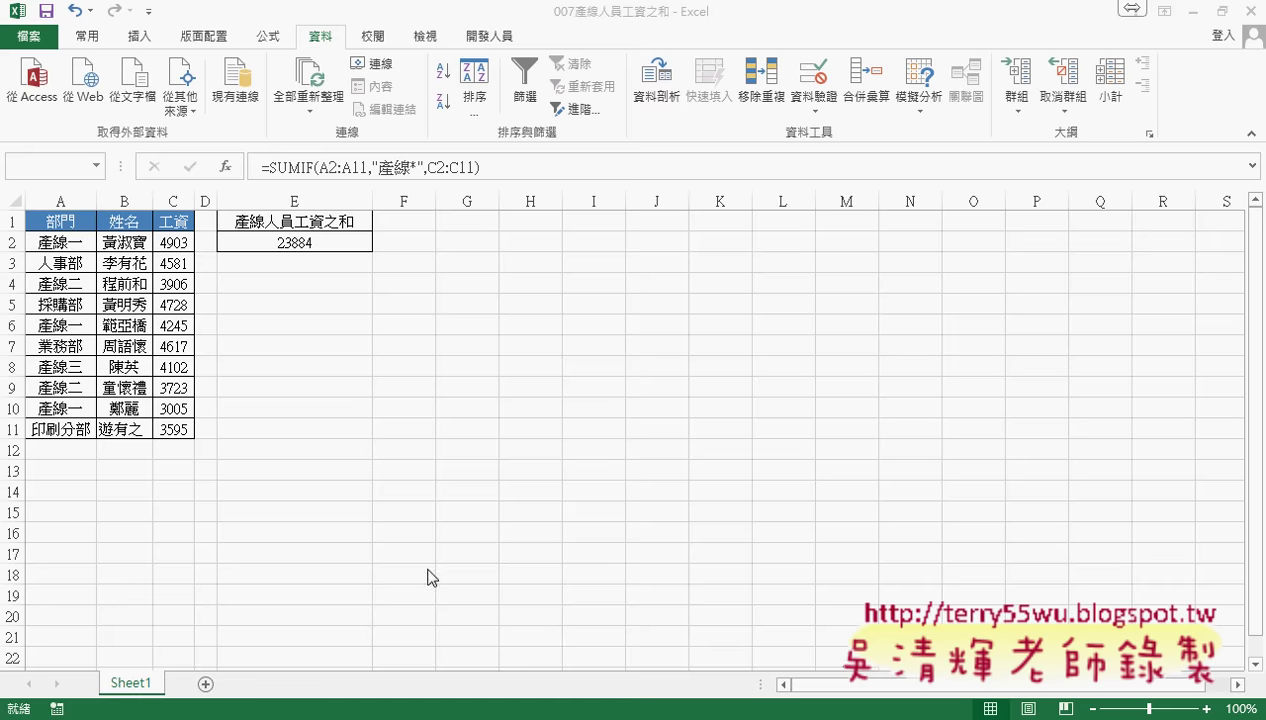
mouse_move(558, 719)
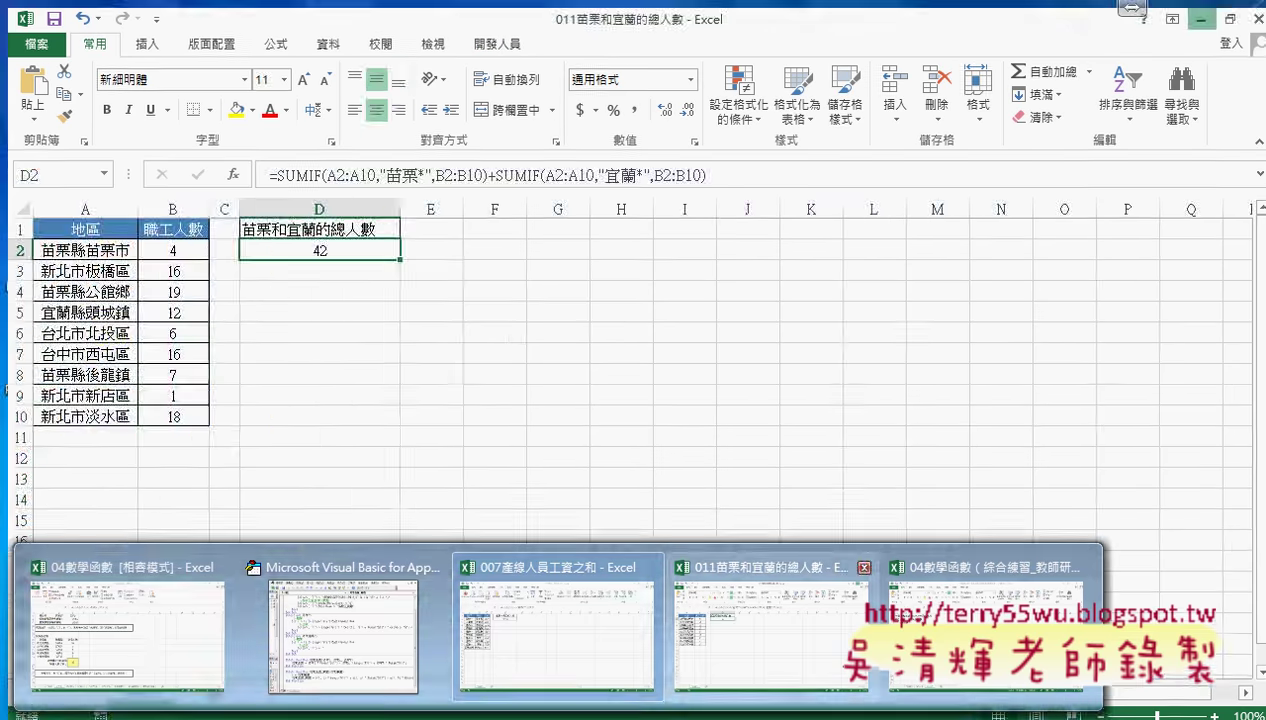
left_click(975, 630)
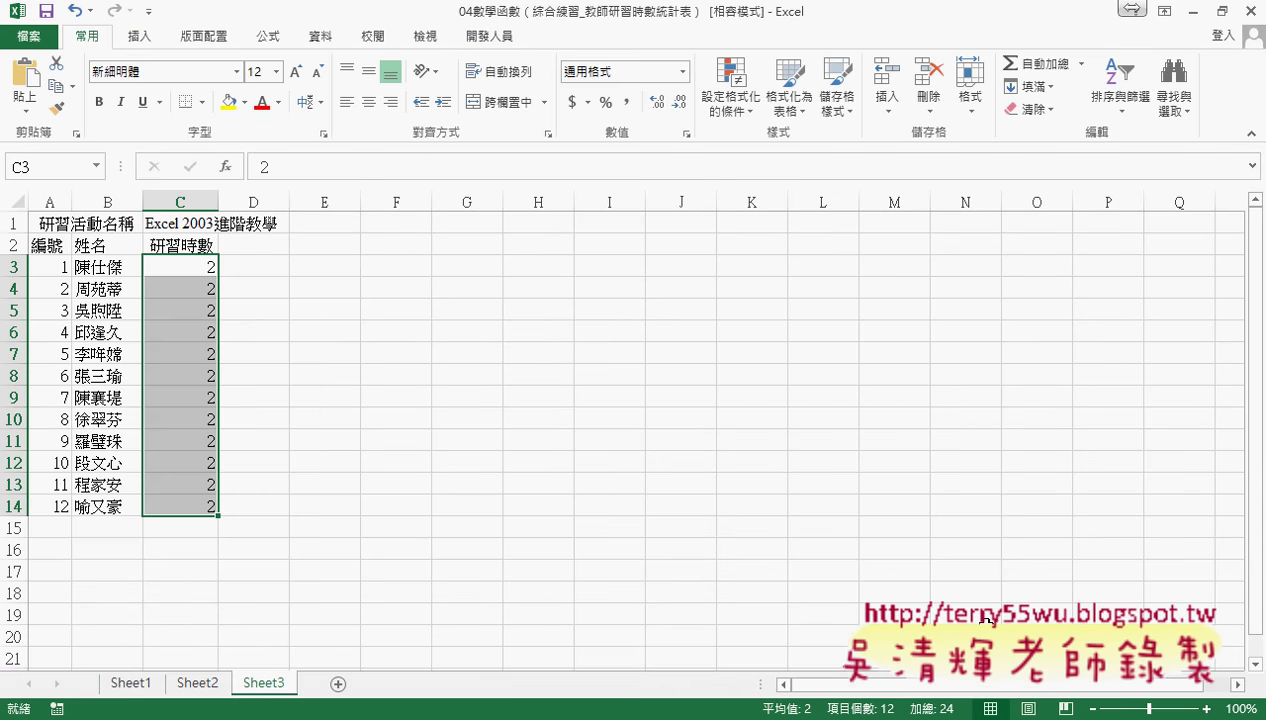
left_click(130, 683)
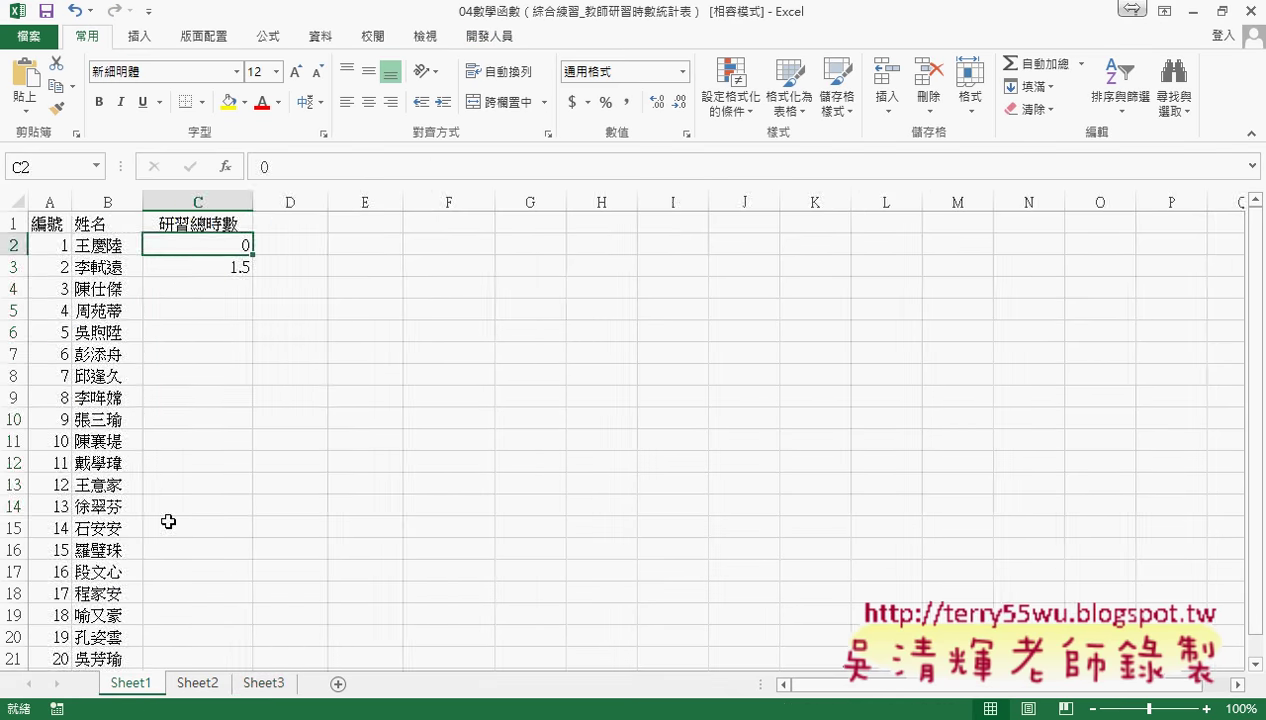
left_click_drag(222, 243, 225, 271)
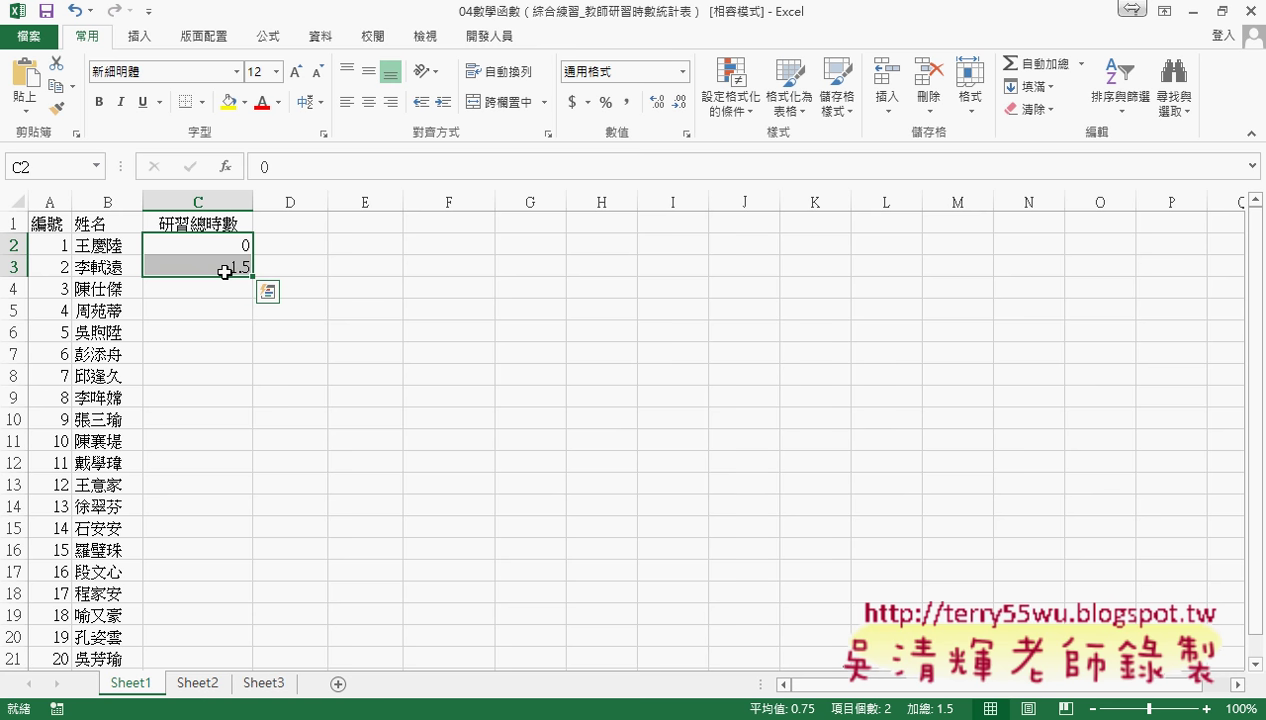